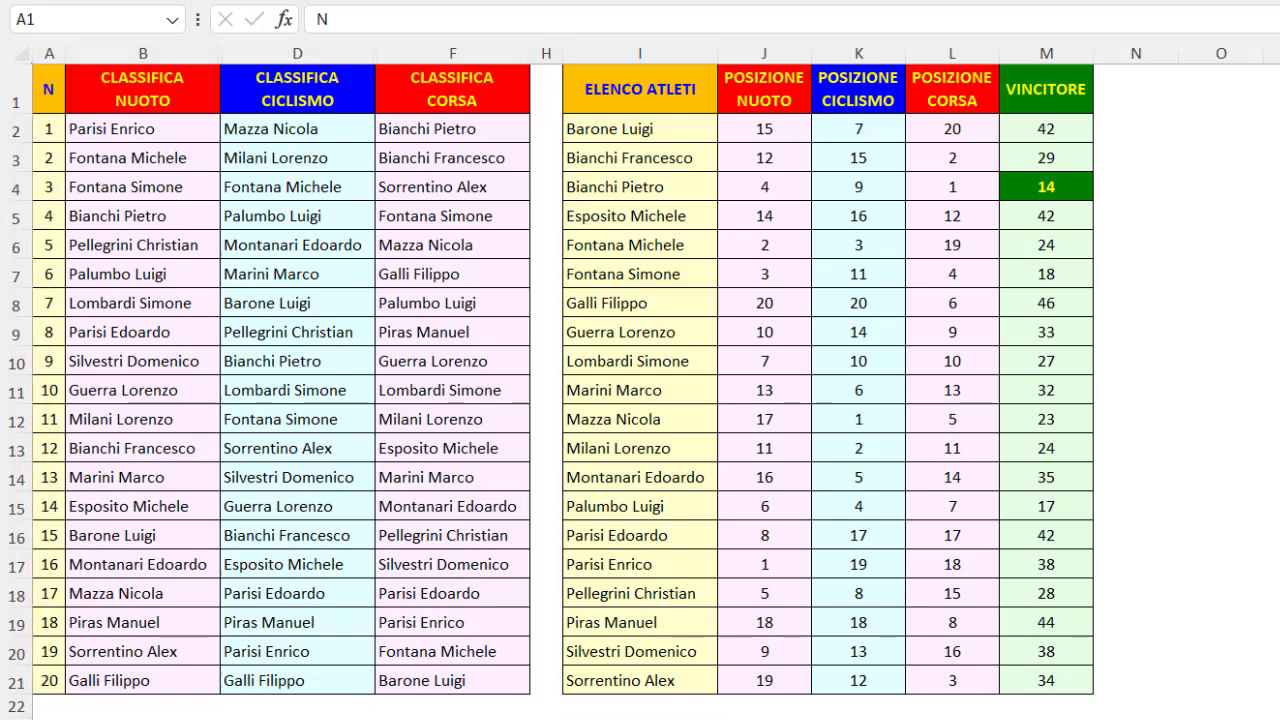
- Recalculate the worksheet repeatedly to reshuffle the swimming, cycling and running rankings
key("F9")
key("F9")
key("F9")
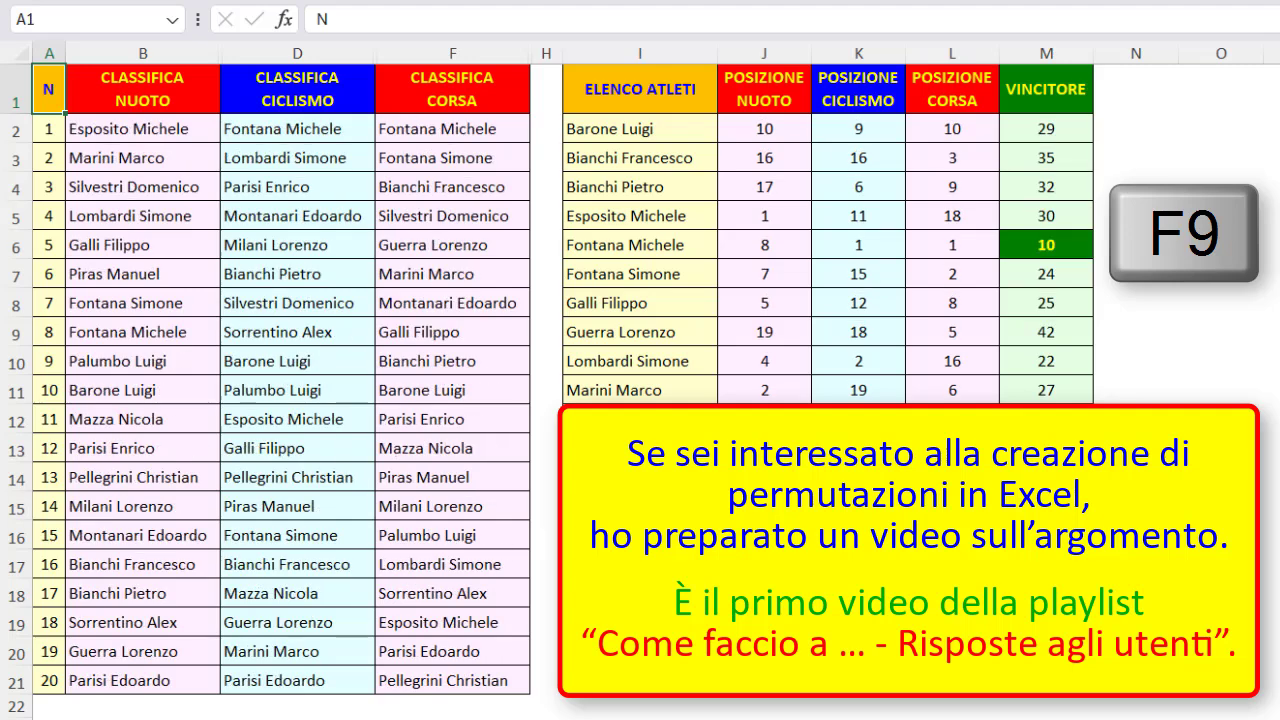
key("F9")
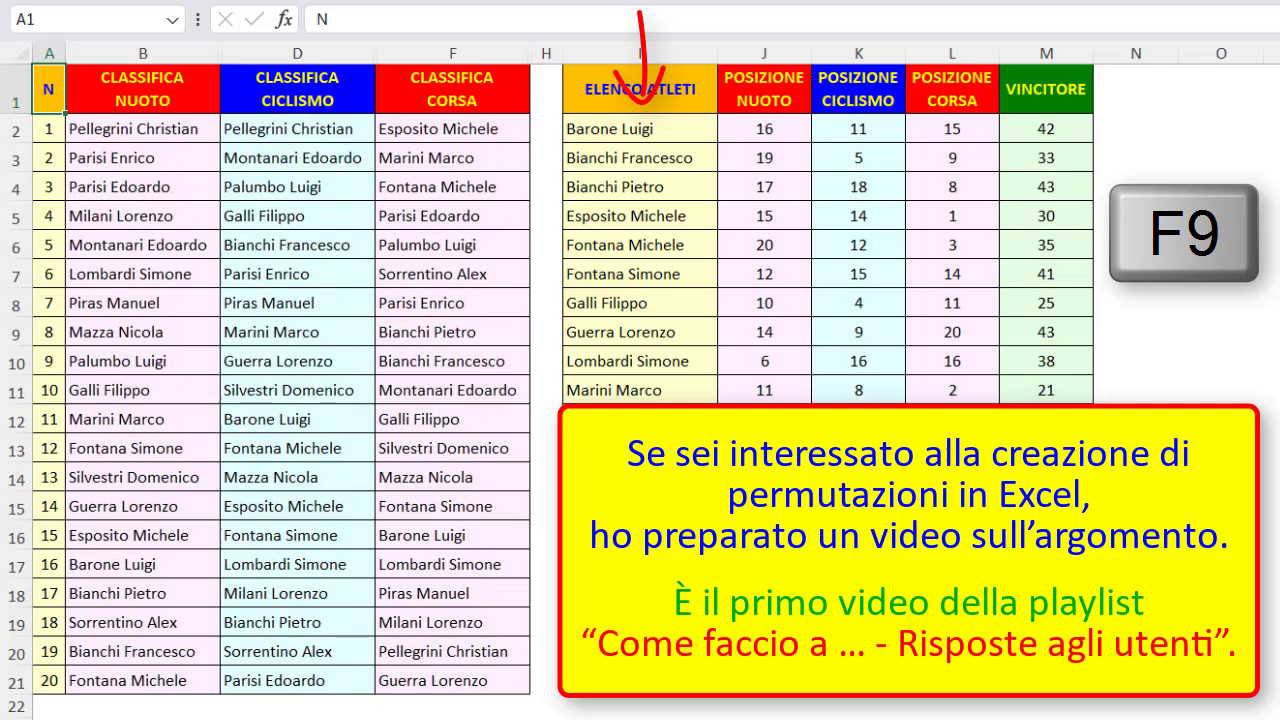
key("F9")
key("F9")
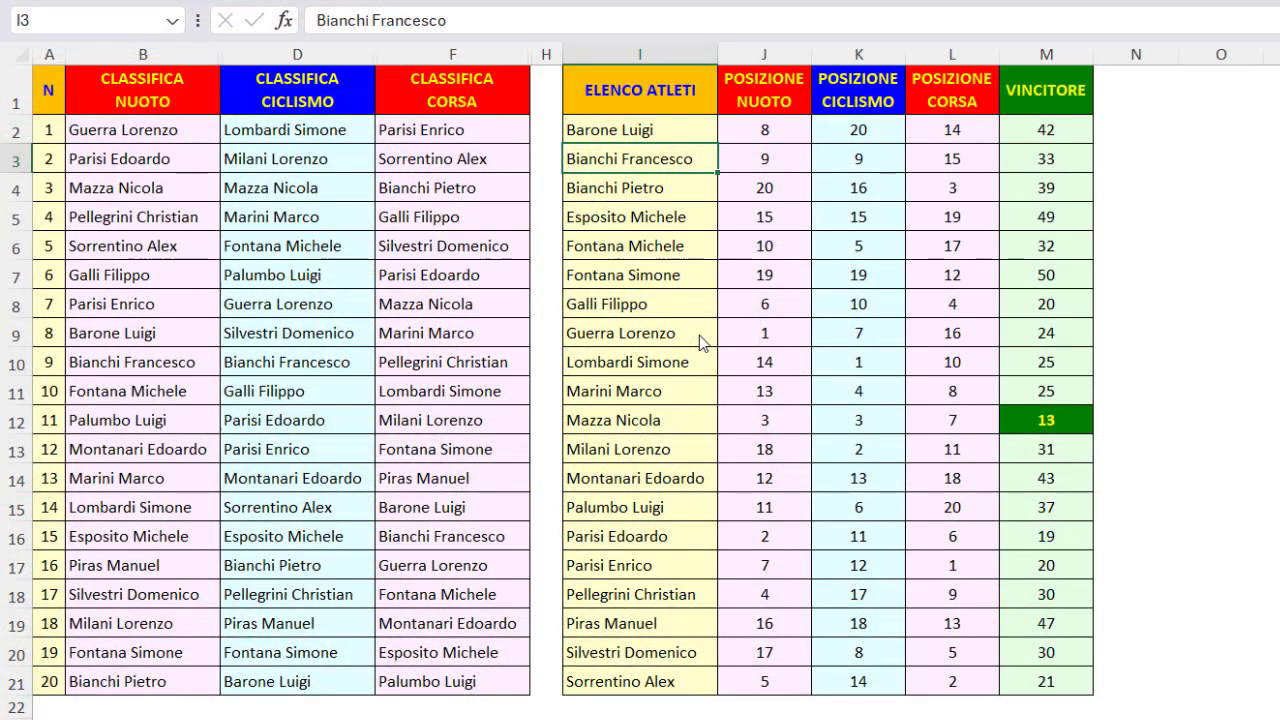
- Check the highlighting of the athletes in I9, I4 and I12 across the three rankings, and recalculate with the I1 header selected
left_click(699, 336)
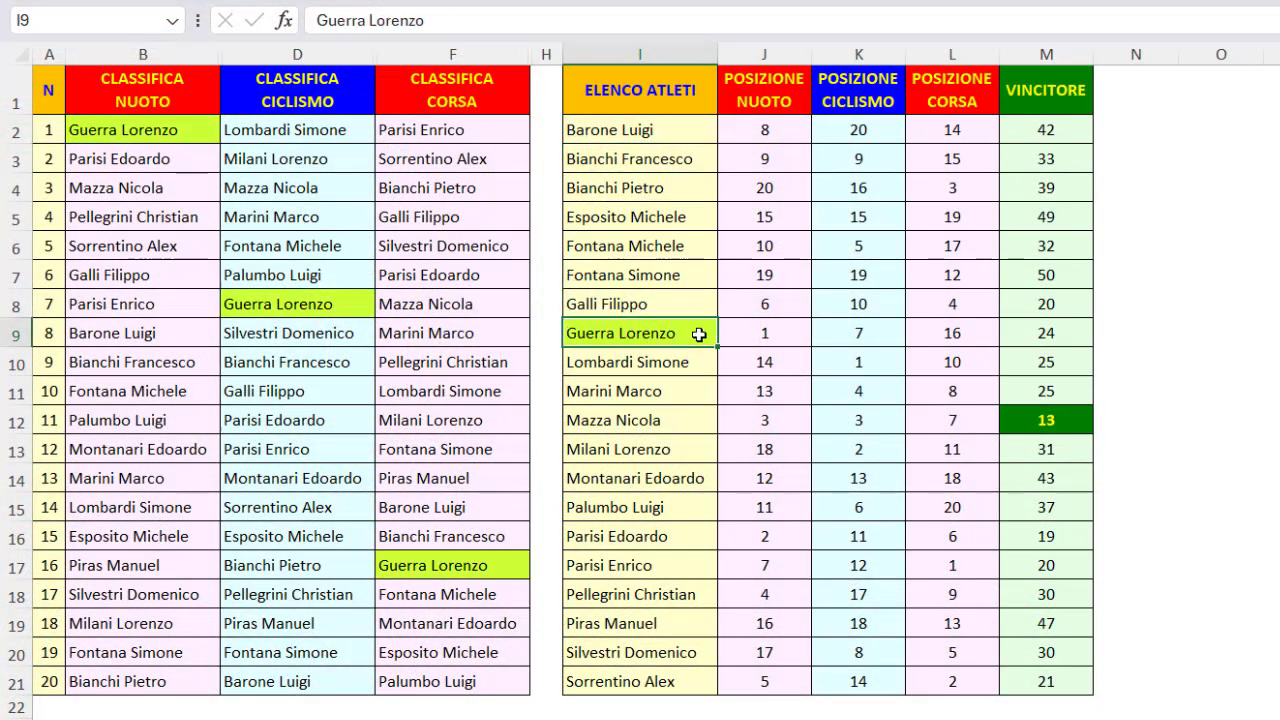
left_click(643, 190)
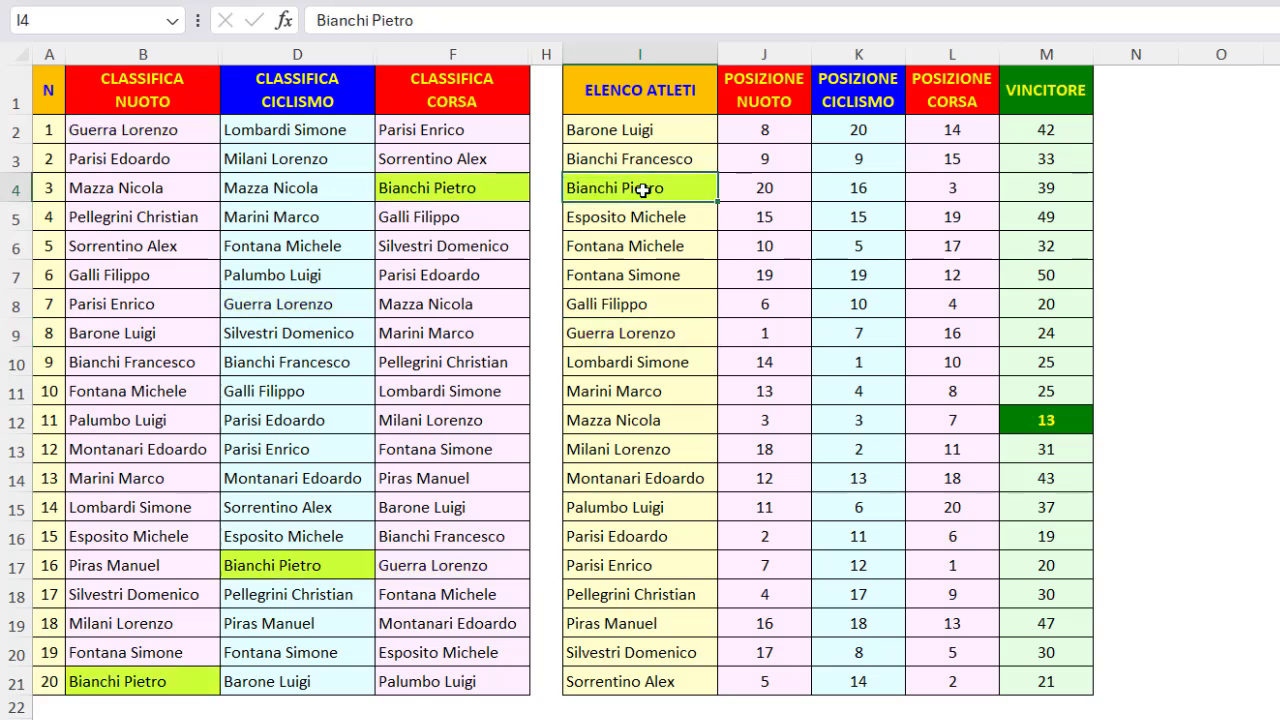
left_click(672, 420)
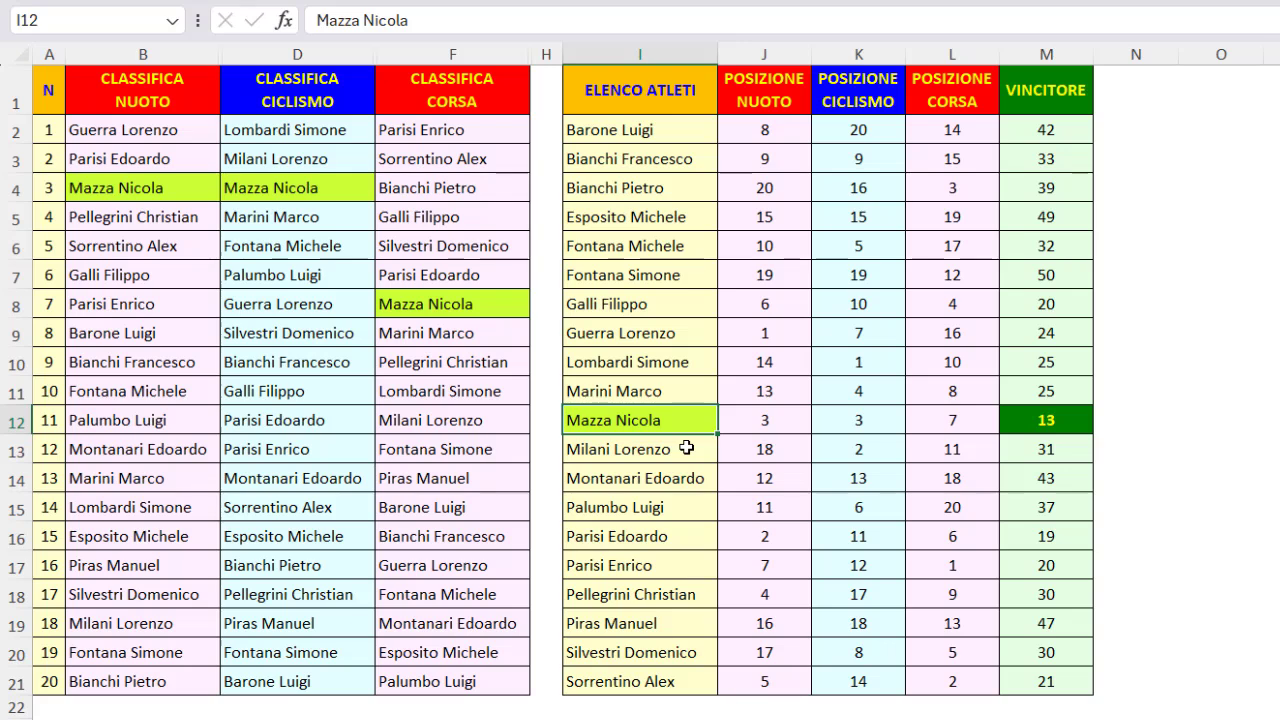
left_click(681, 92)
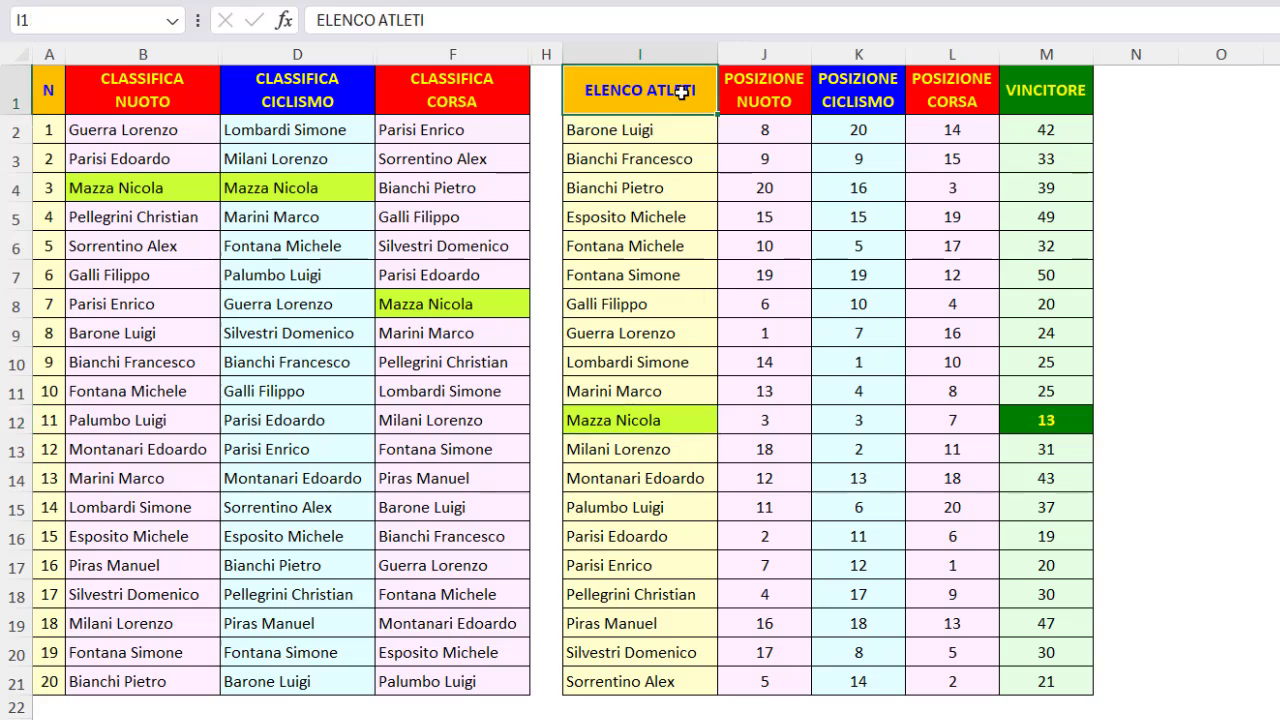
key("F9")
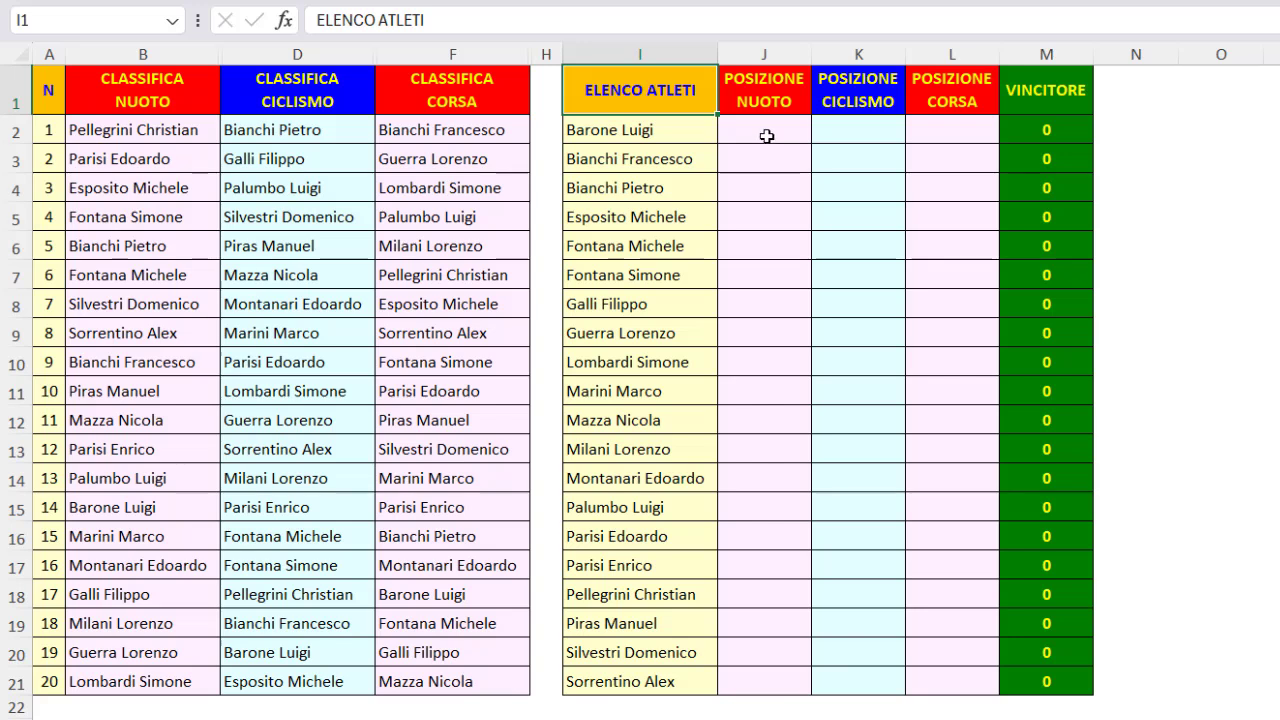
- Enter =CONFRONTA(I2;$B$2:$B$21;0) in J2 and fill it down the POSIZIONE NUOTO column to J21
left_click(766, 136)
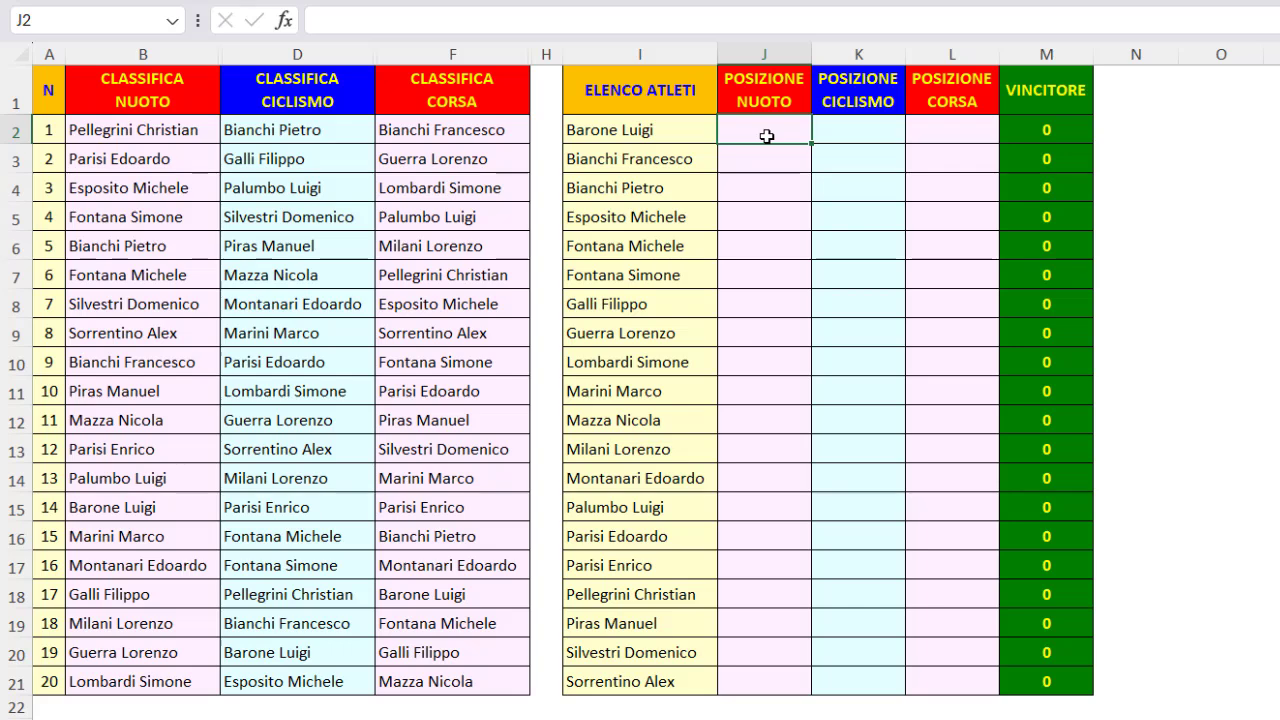
type("=con")
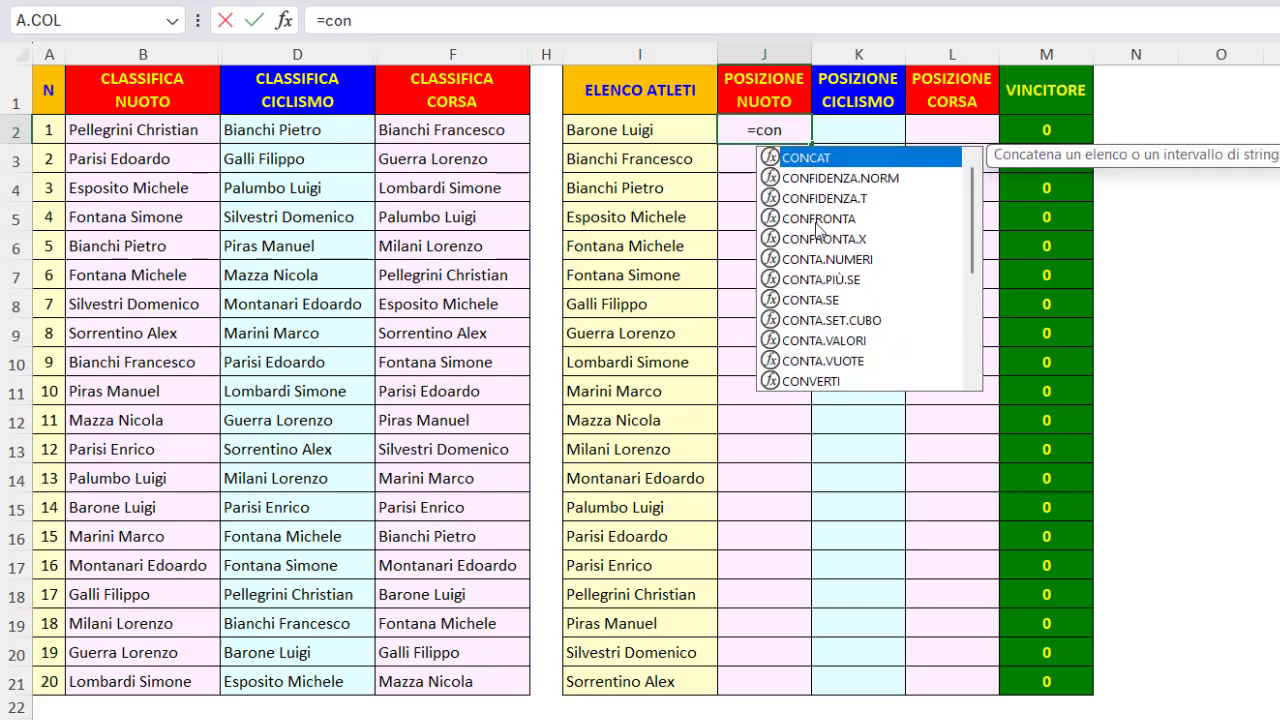
double_click(818, 219)
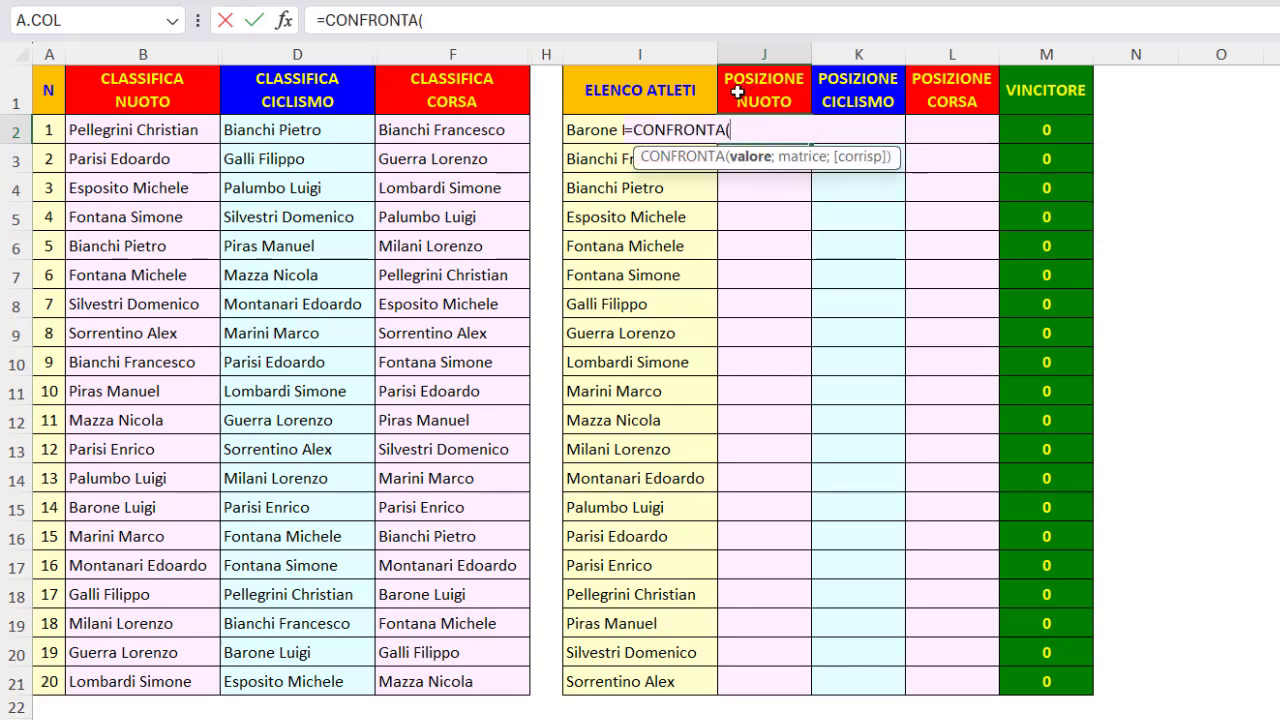
left_click(595, 129)
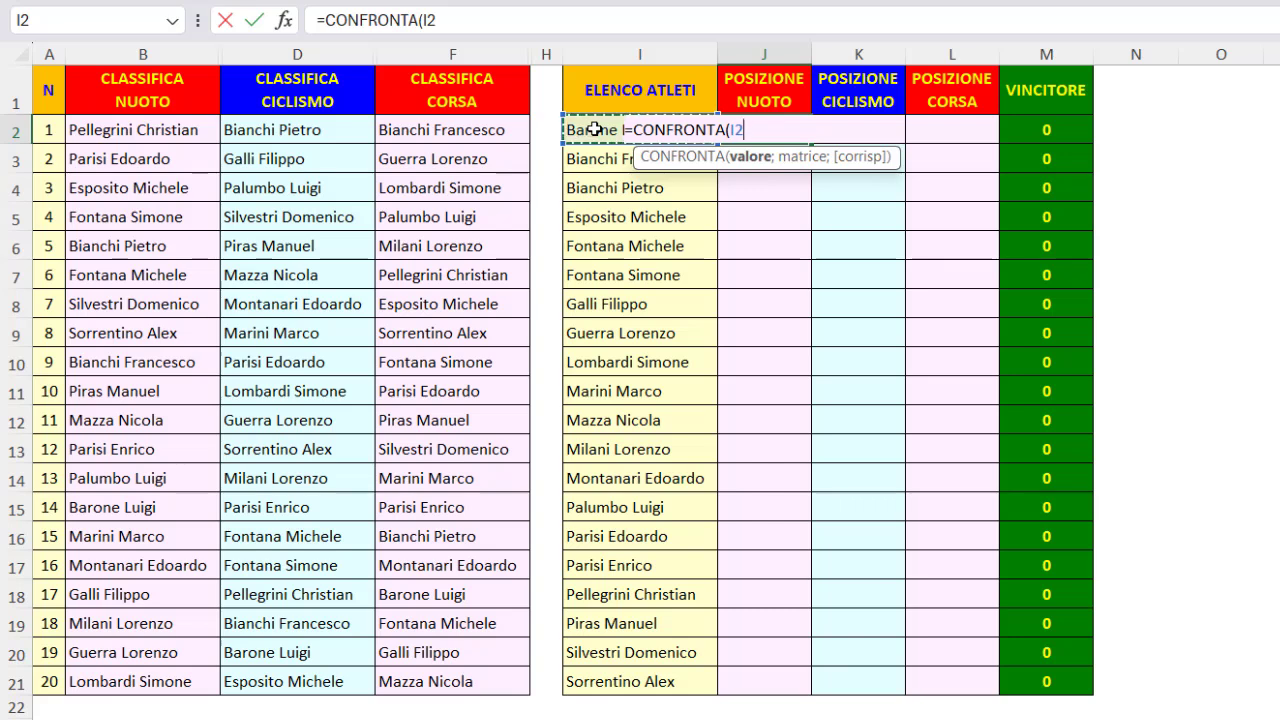
type(";")
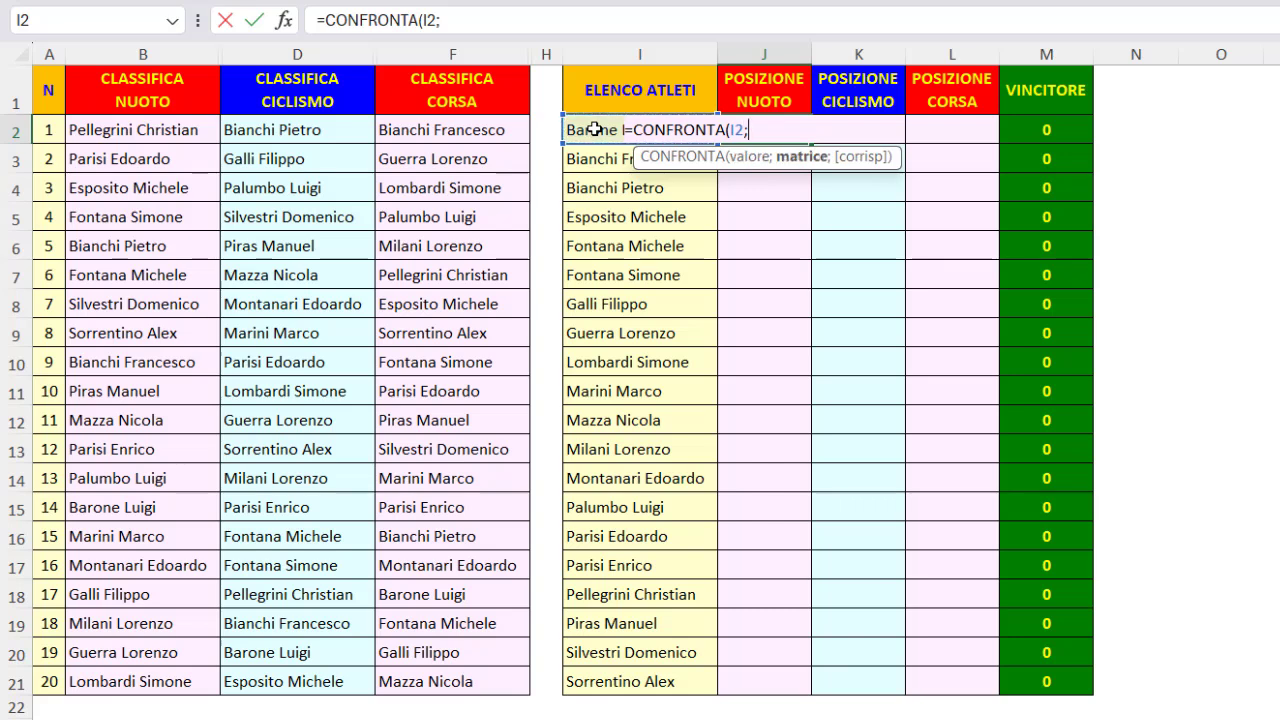
left_click_drag(173, 131, 117, 677)
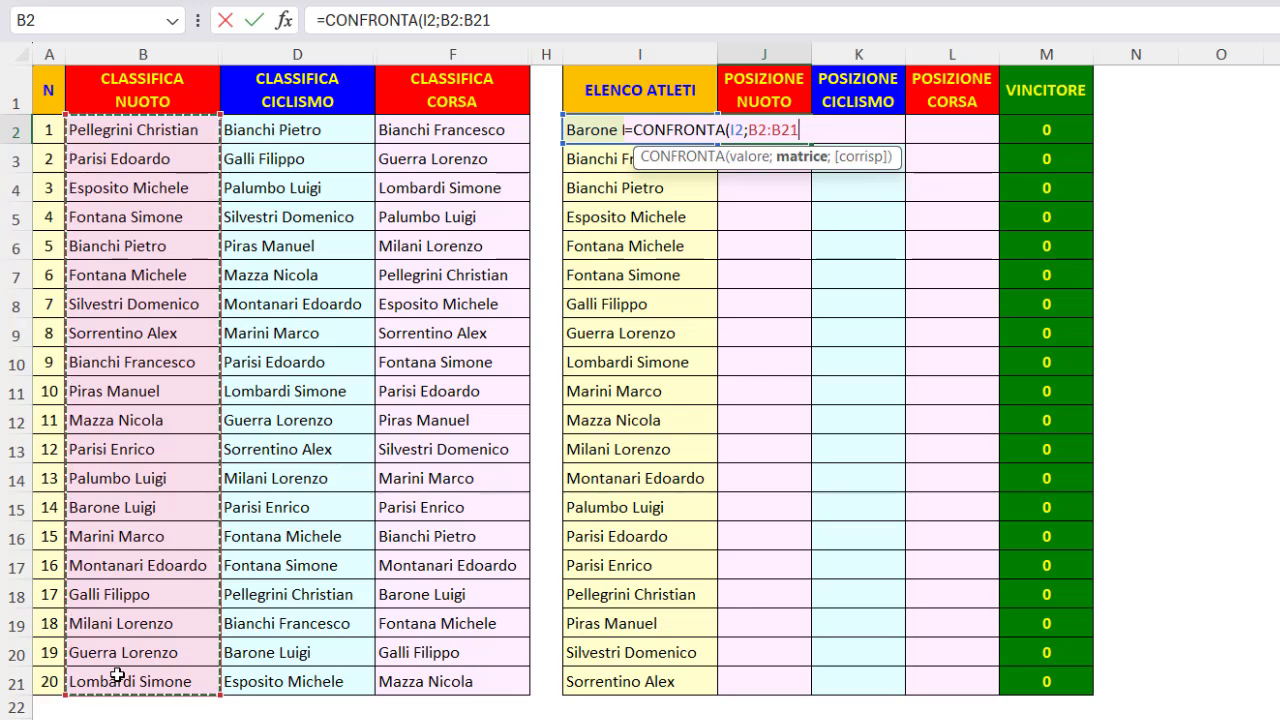
key("F4")
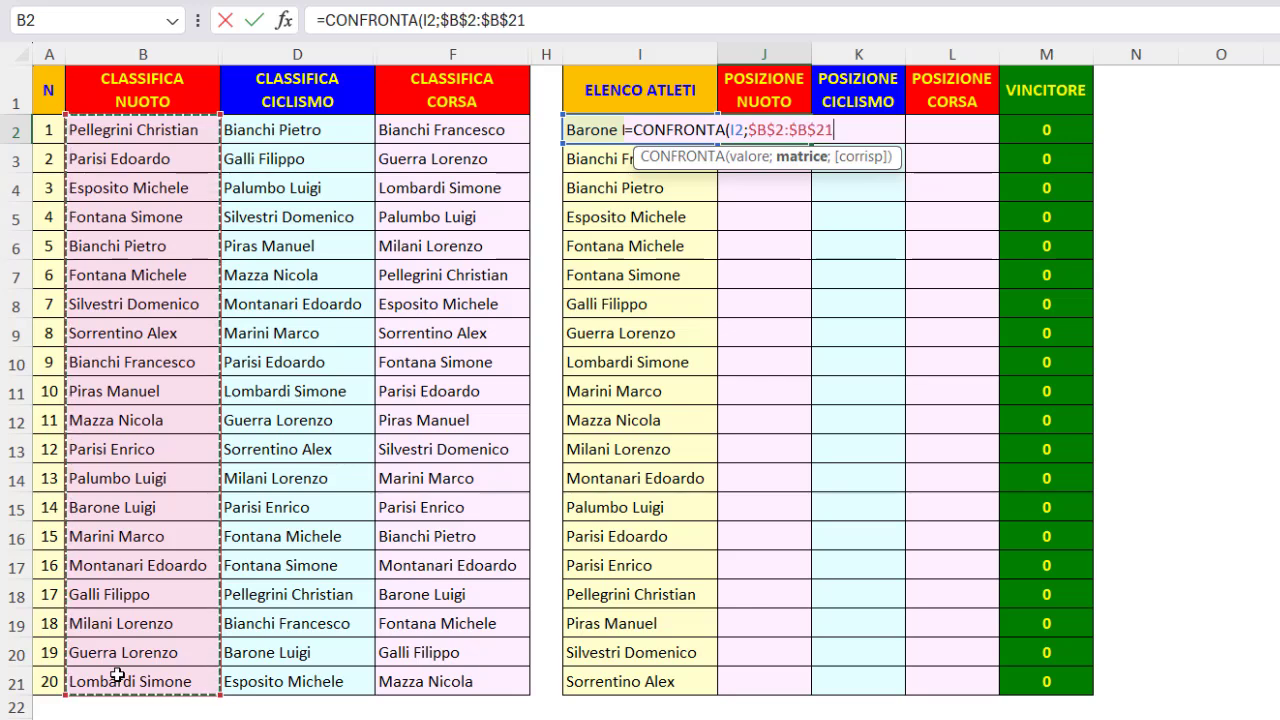
type(";")
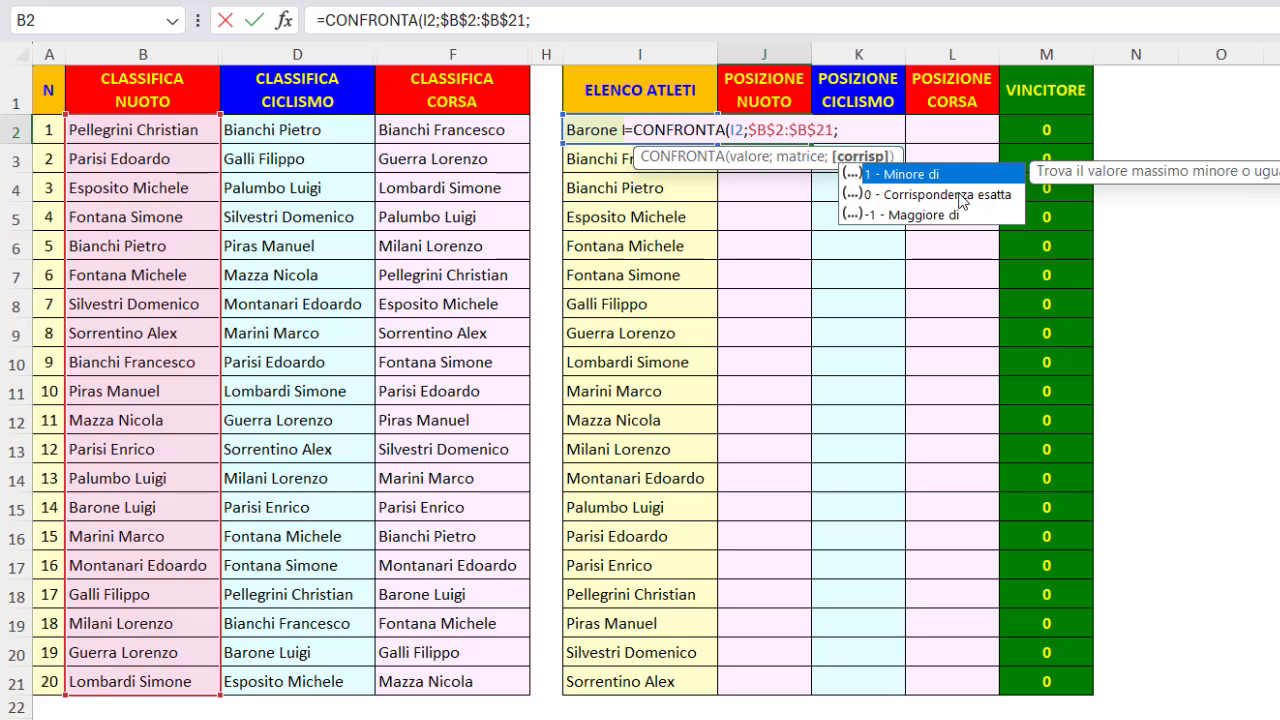
type("0)")
key("Return")
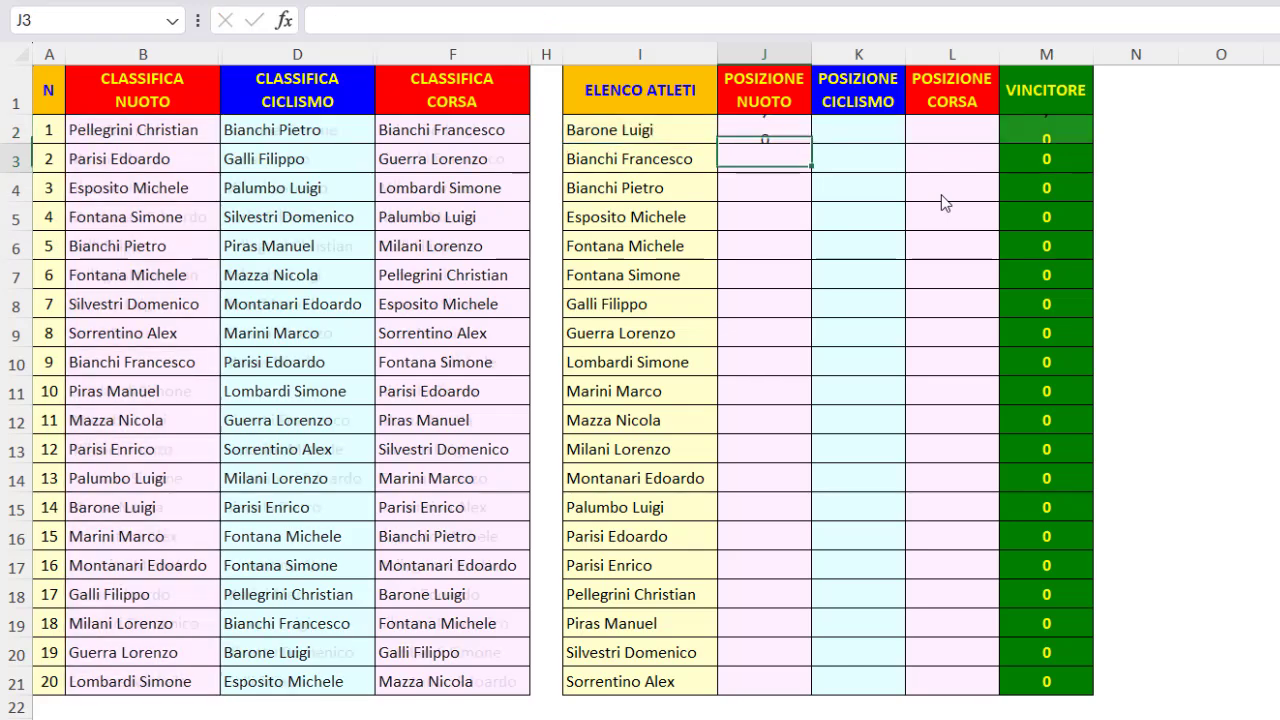
left_click(790, 126)
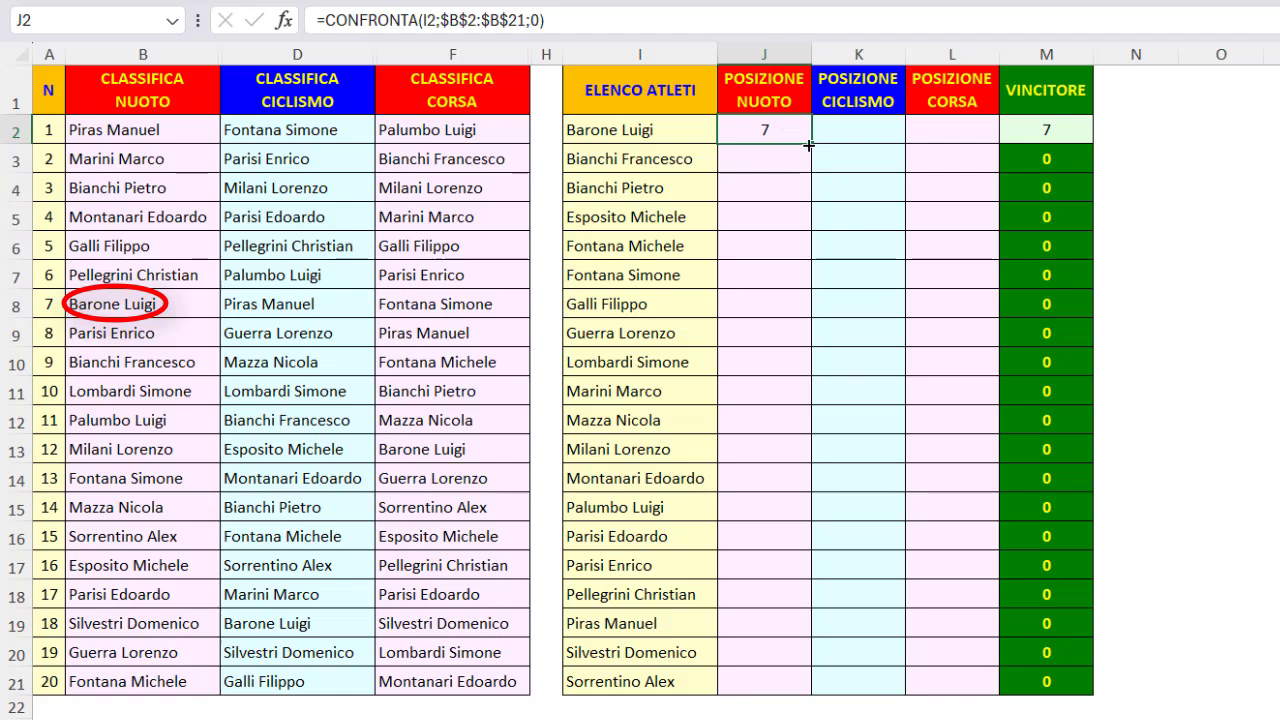
double_click(809, 146)
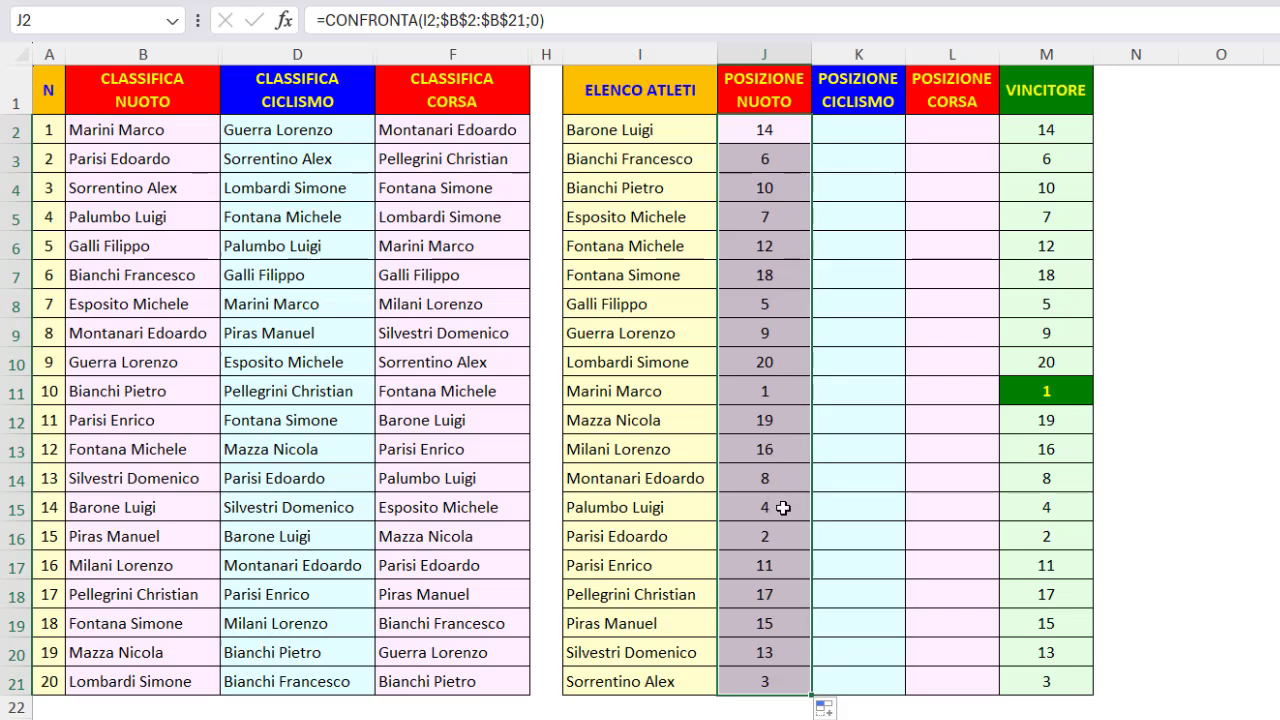
- Examine the valore, matrice and corrisp arguments of the CONFRONTA formula in J2, leaving the formula as it is
left_click(771, 128)
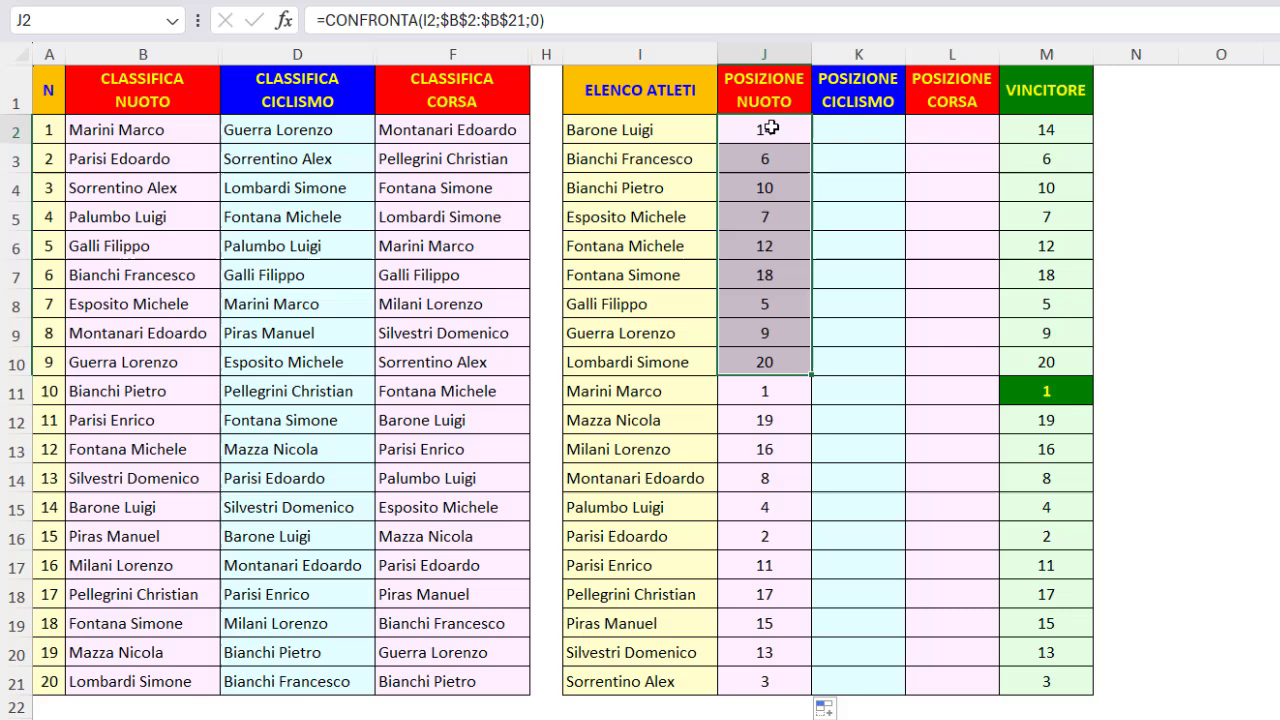
double_click(429, 20)
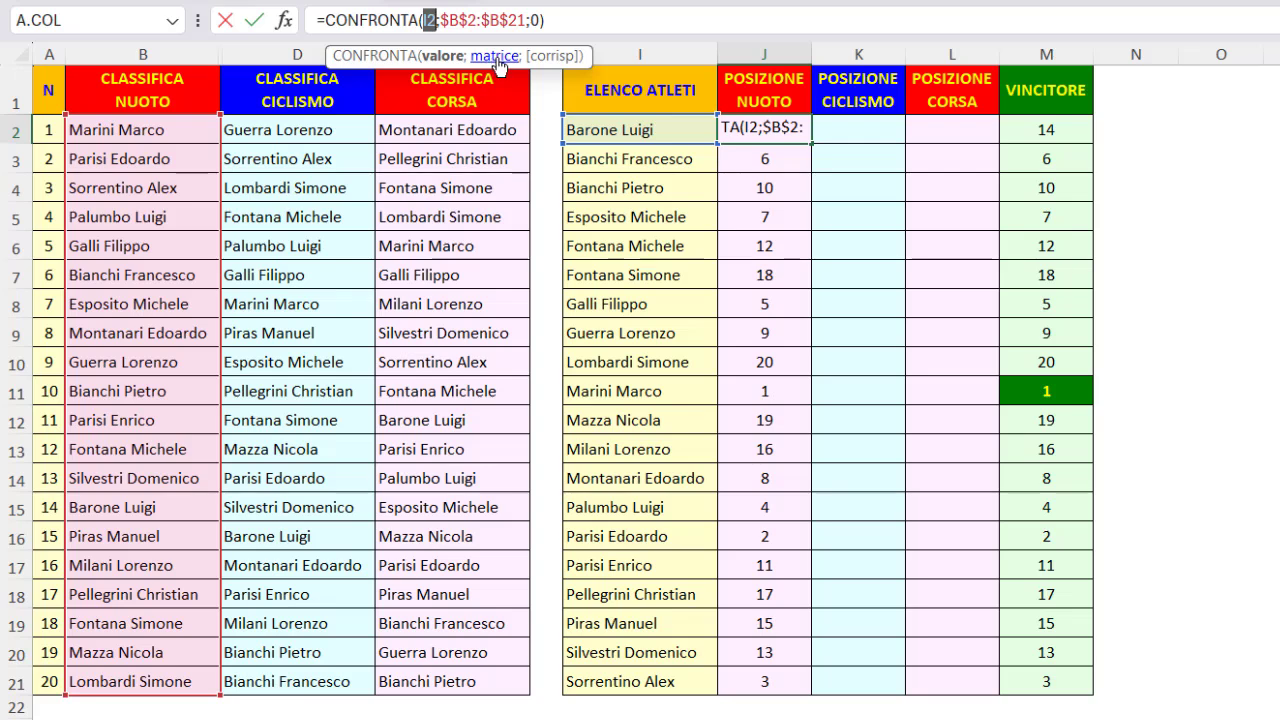
left_click(495, 57)
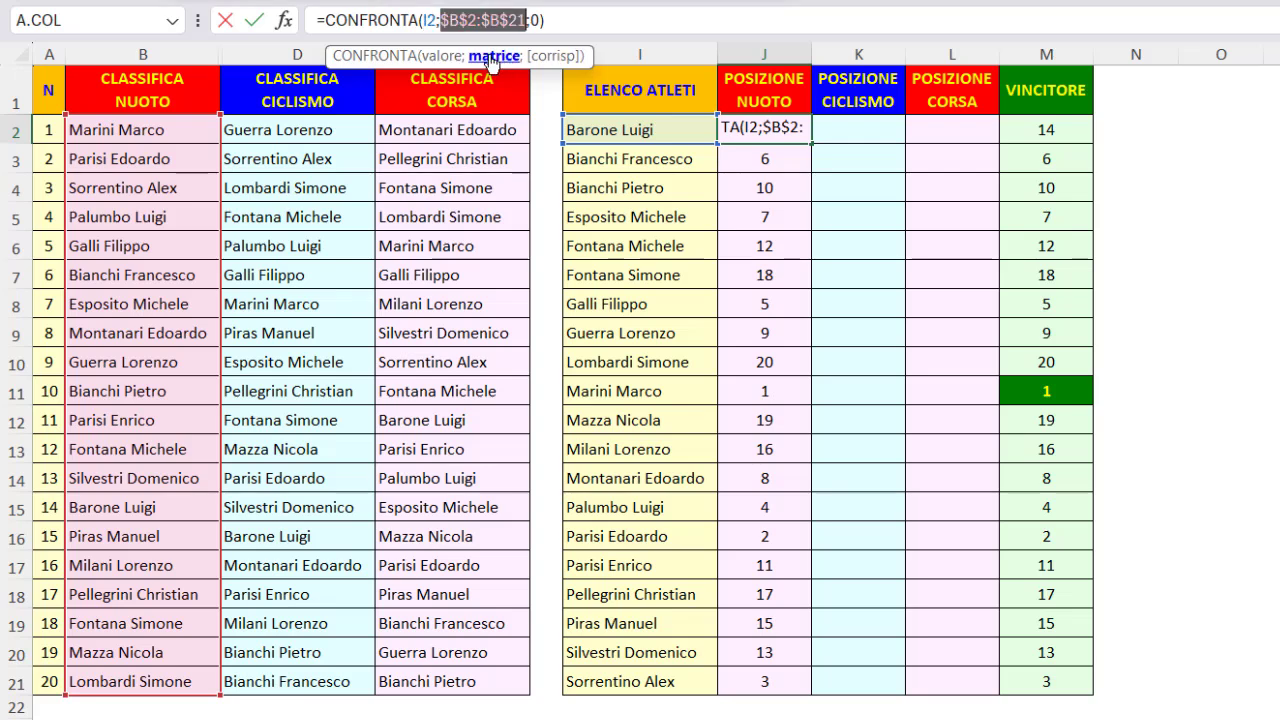
left_click(548, 57)
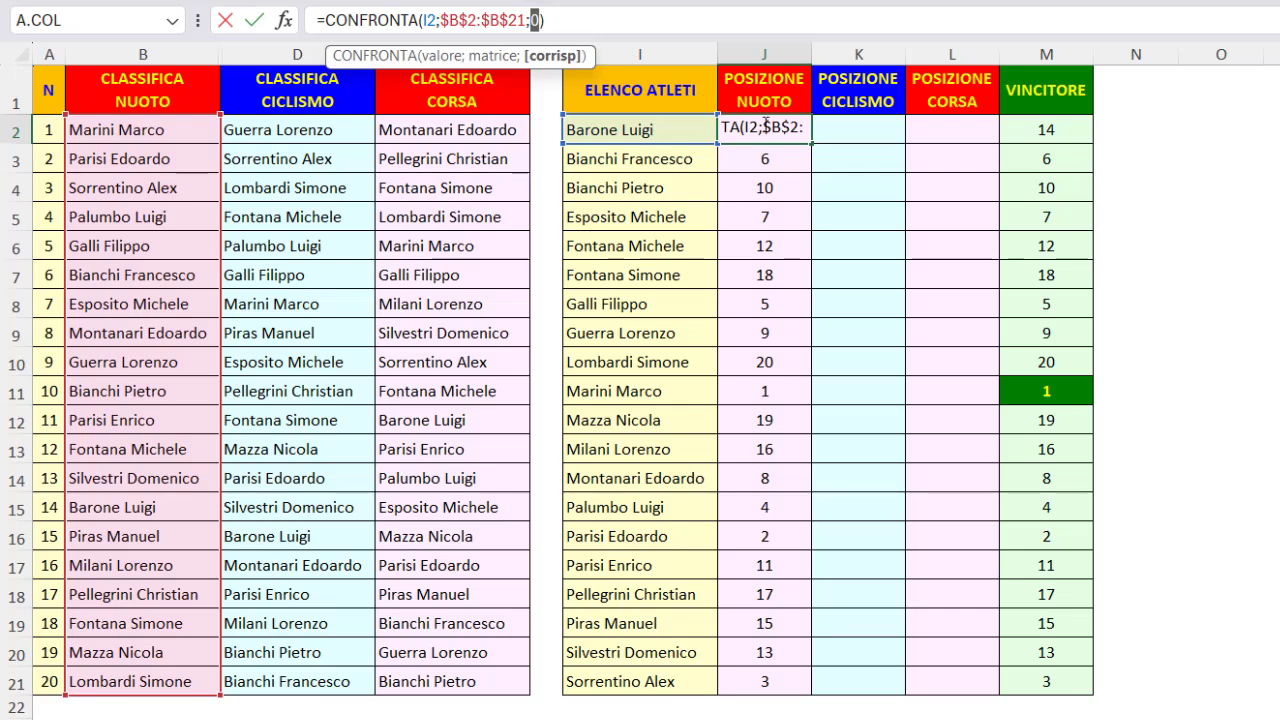
key("ctrl+Return")
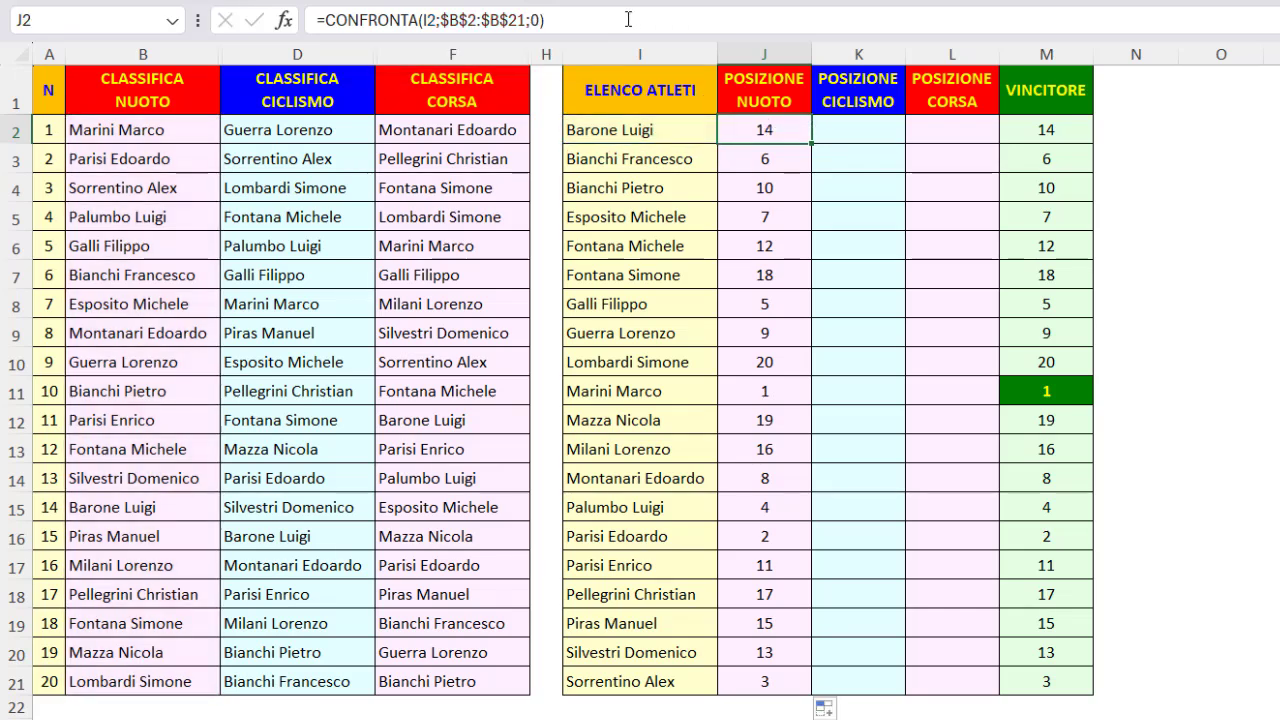
- Copy the J2 formula text into K2 and replace its lookup array with $D$2:$D$21 for POSIZIONE CICLISMO
left_click_drag(611, 22, 178, 0)
key("ctrl+c")
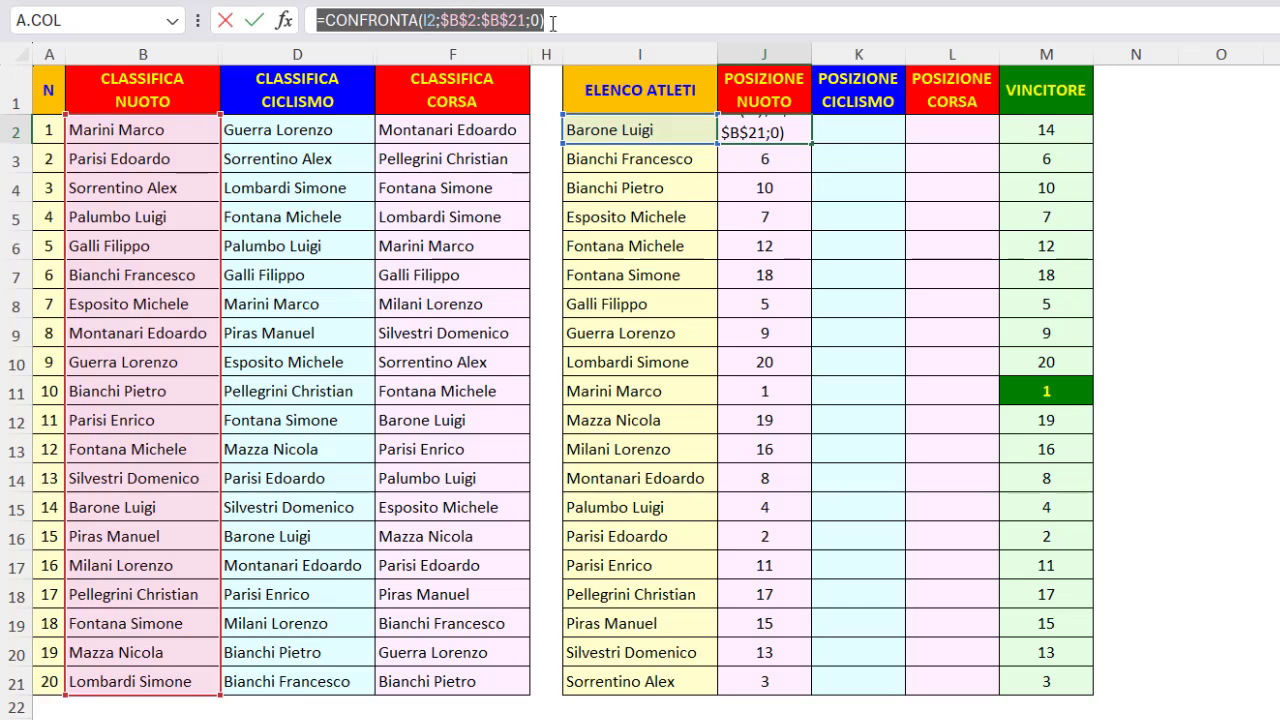
key("Escape")
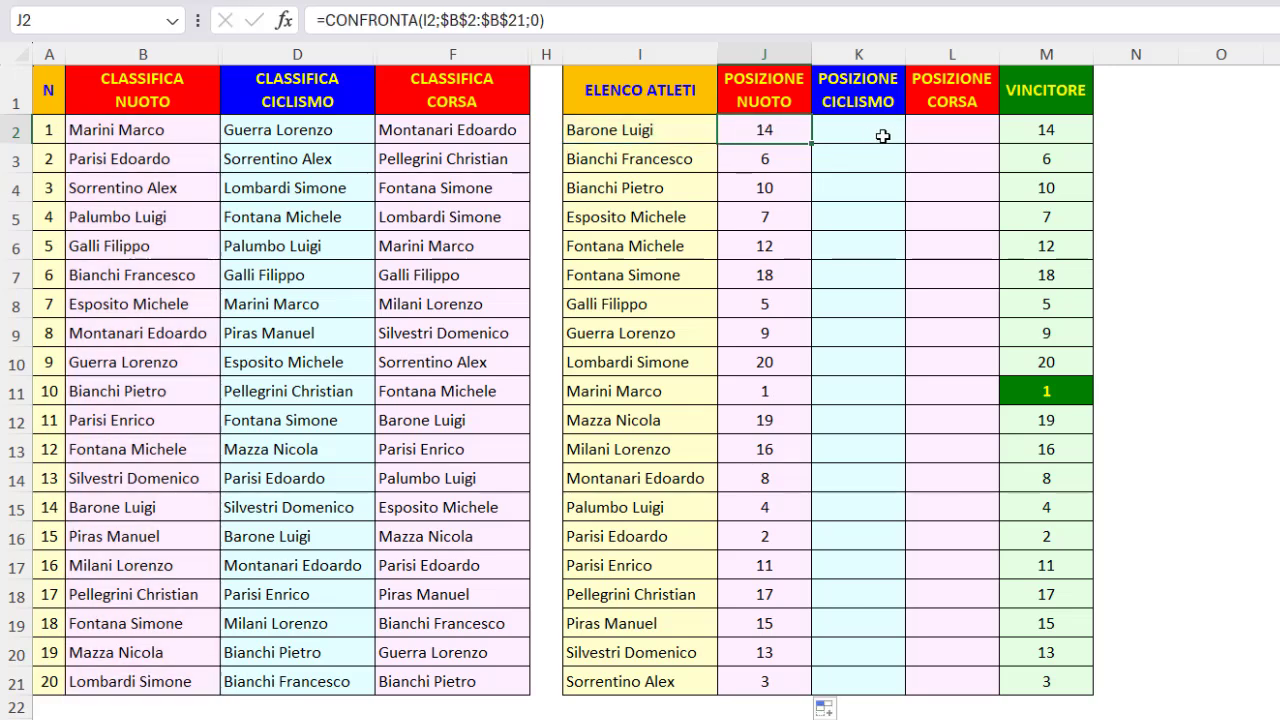
left_click(868, 133)
left_click(417, 20)
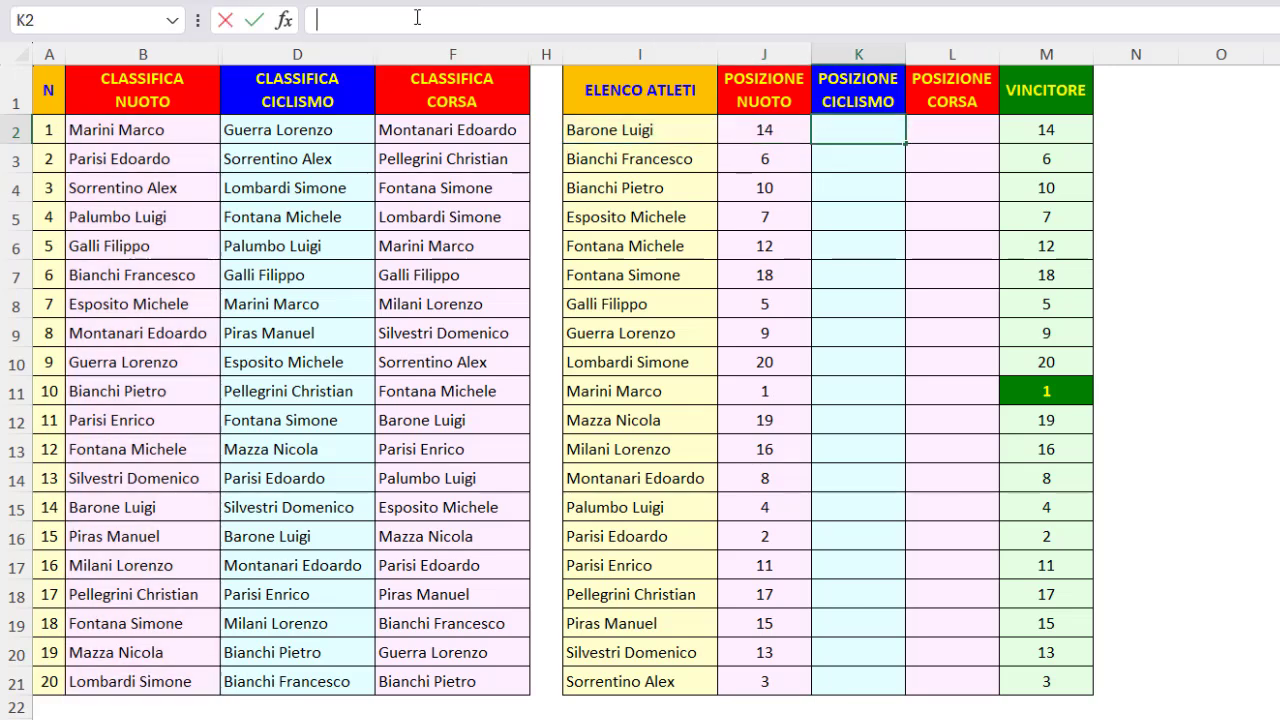
key("ctrl+v")
left_click_drag(441, 20, 527, 20)
left_click_drag(311, 133, 297, 681)
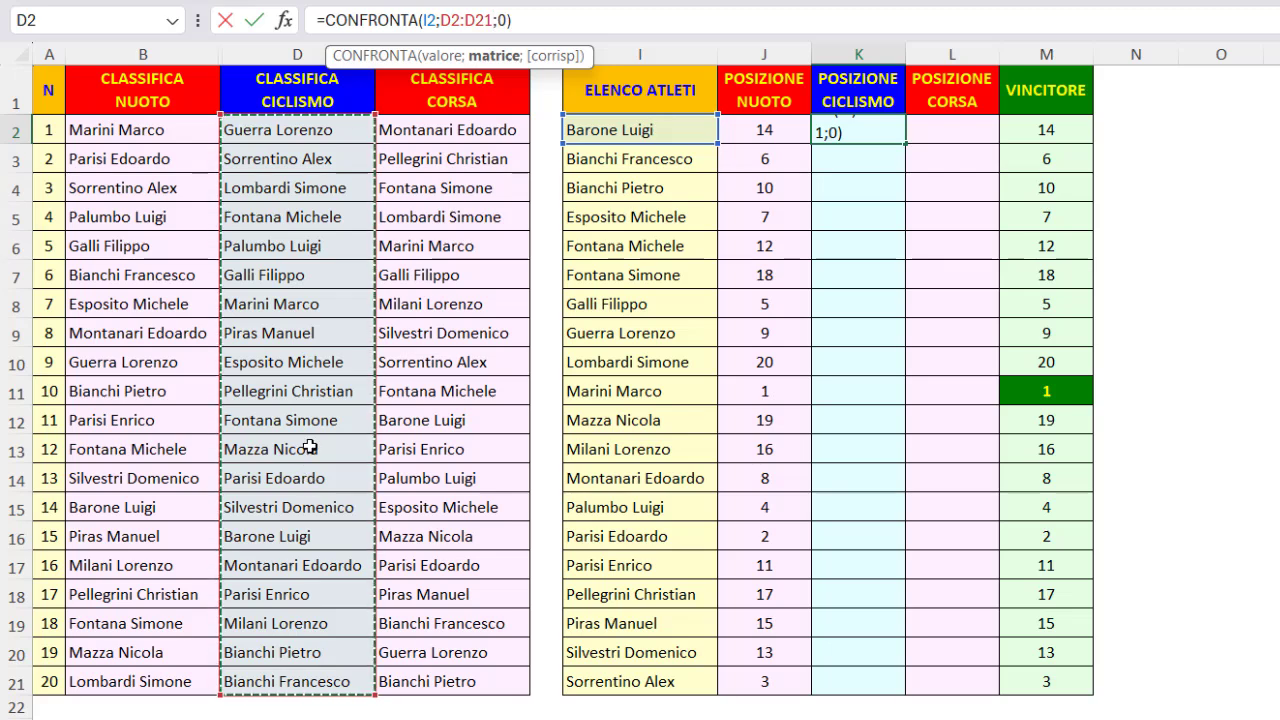
key("F4")
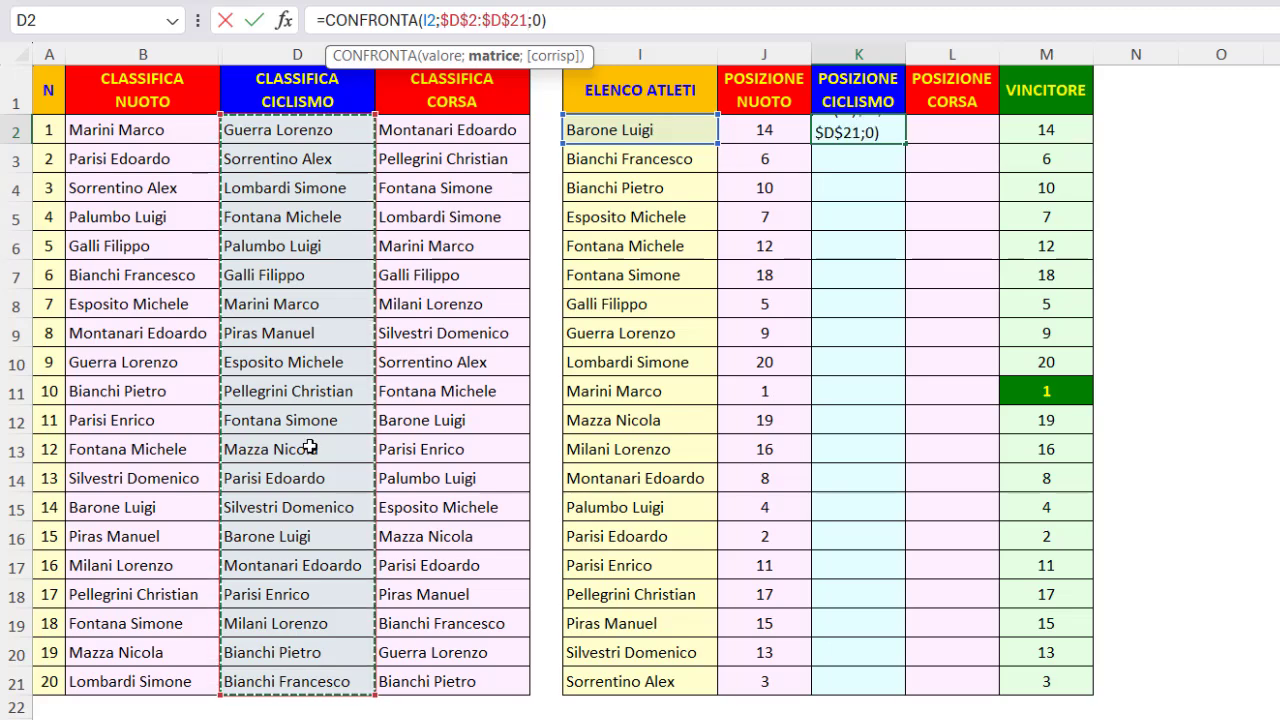
key("Return")
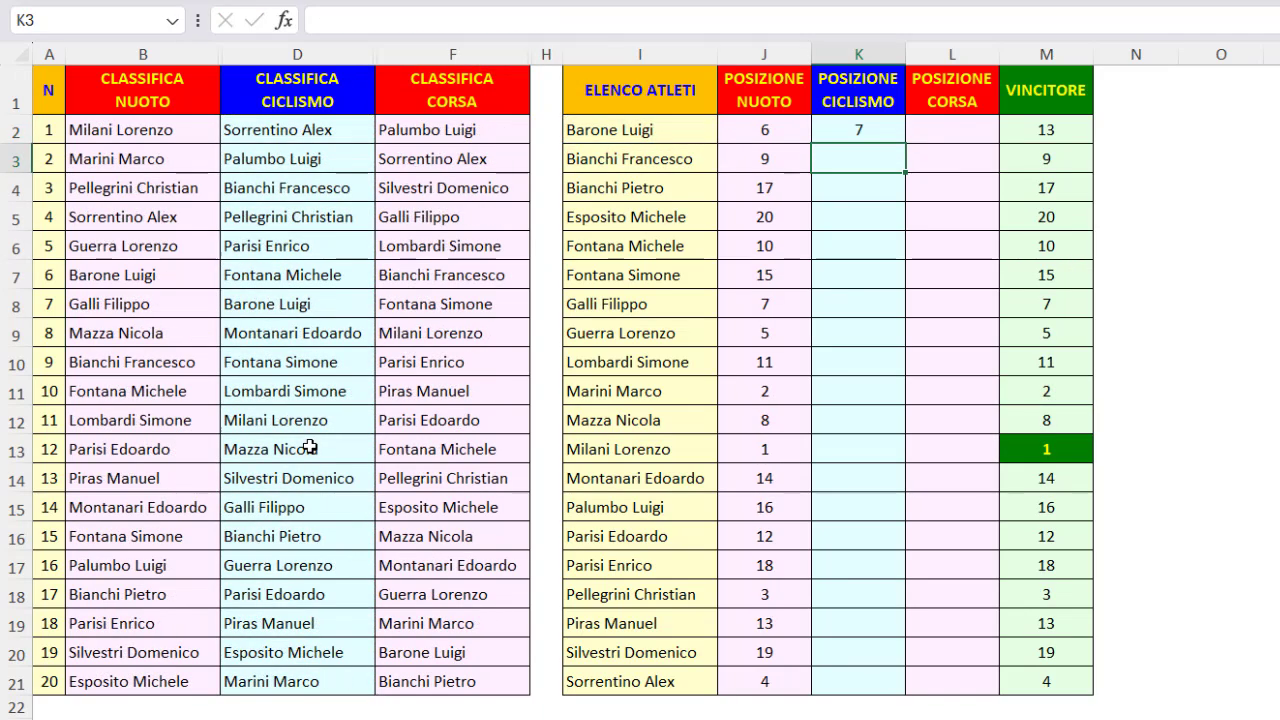
- Enter the same CONFRONTA formula in L2 with $F$2:$F$21 as its lookup array for POSIZIONE CORSA
left_click(956, 131)
left_click_drag(452, 130, 423, 680)
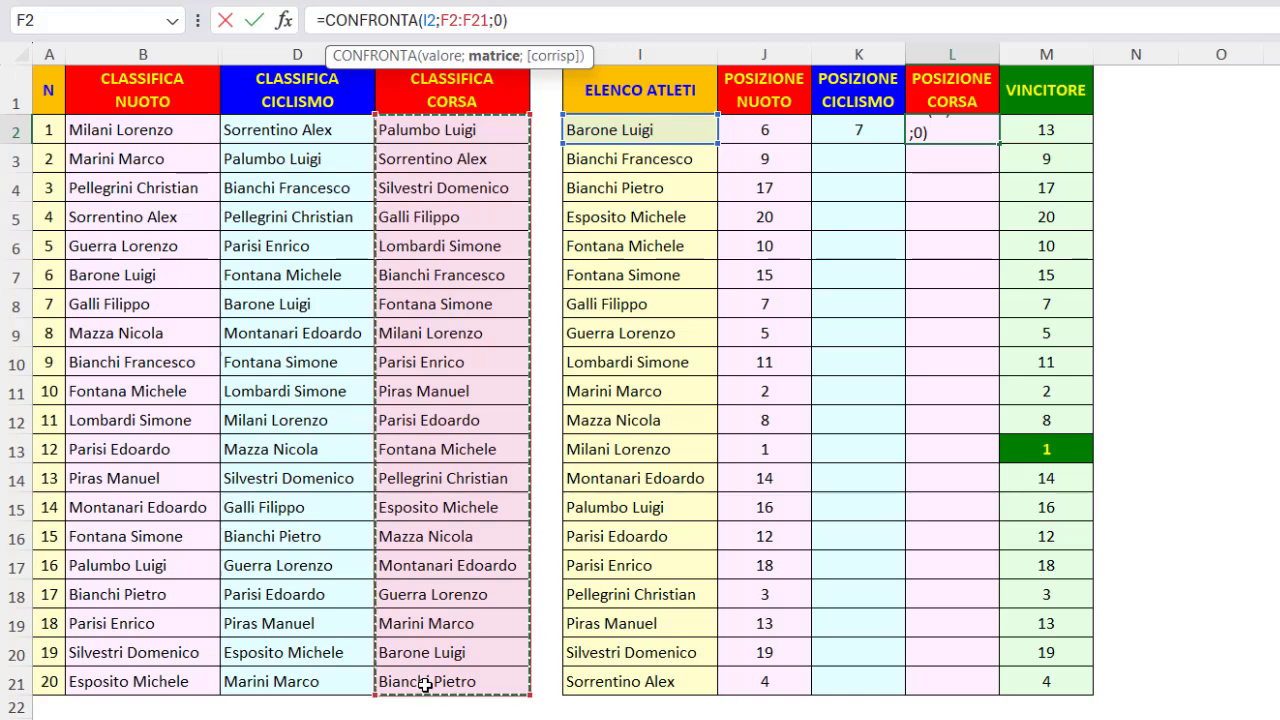
key("F4")
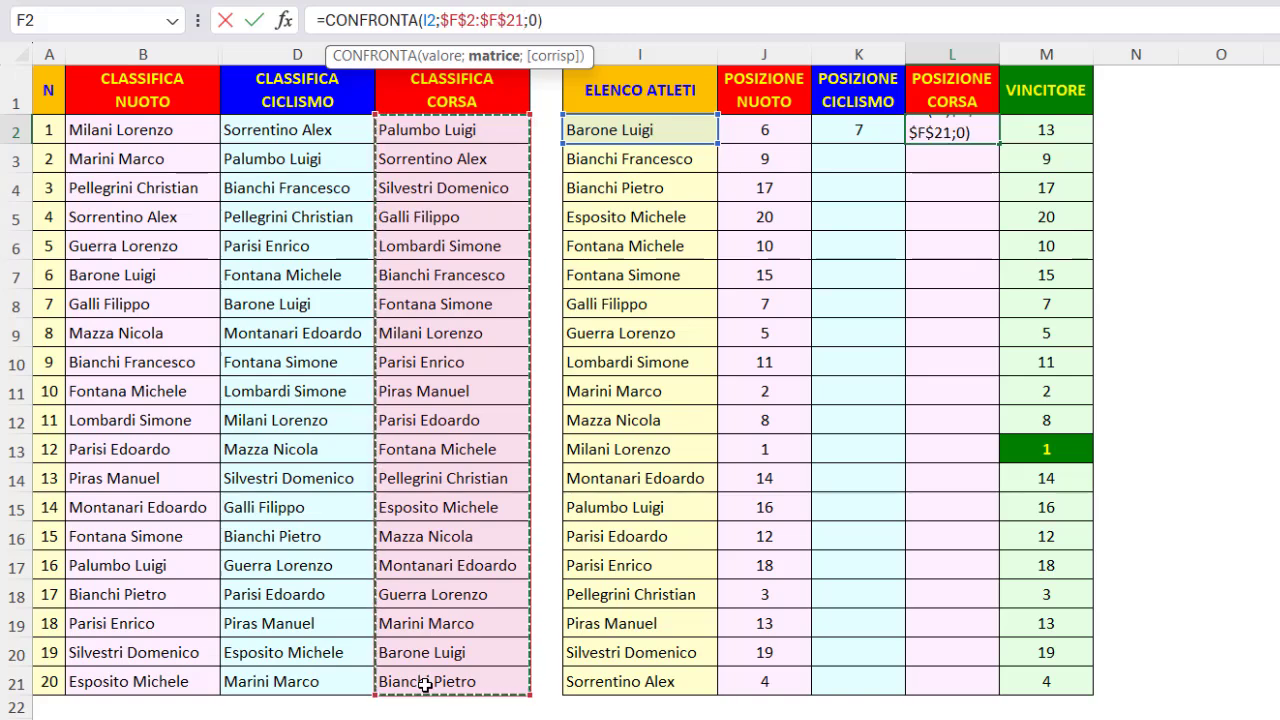
key("Return")
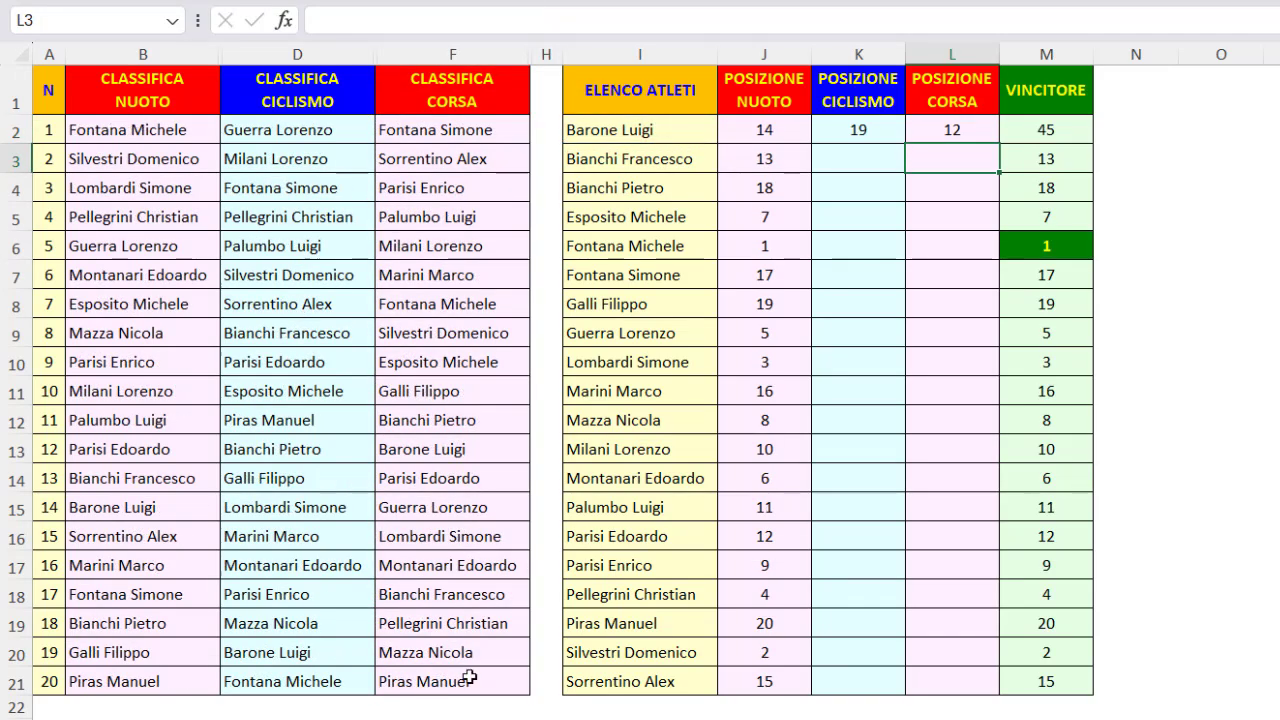
- Fill the K2:L2 formulas down to row 21
left_click(873, 130)
left_click_drag(873, 130, 965, 131)
double_click(1002, 143)
- Check the =SOMMA(J2:L2) formula in M2 and fill it down the VINCITORE column to row 21
left_click(1020, 129)
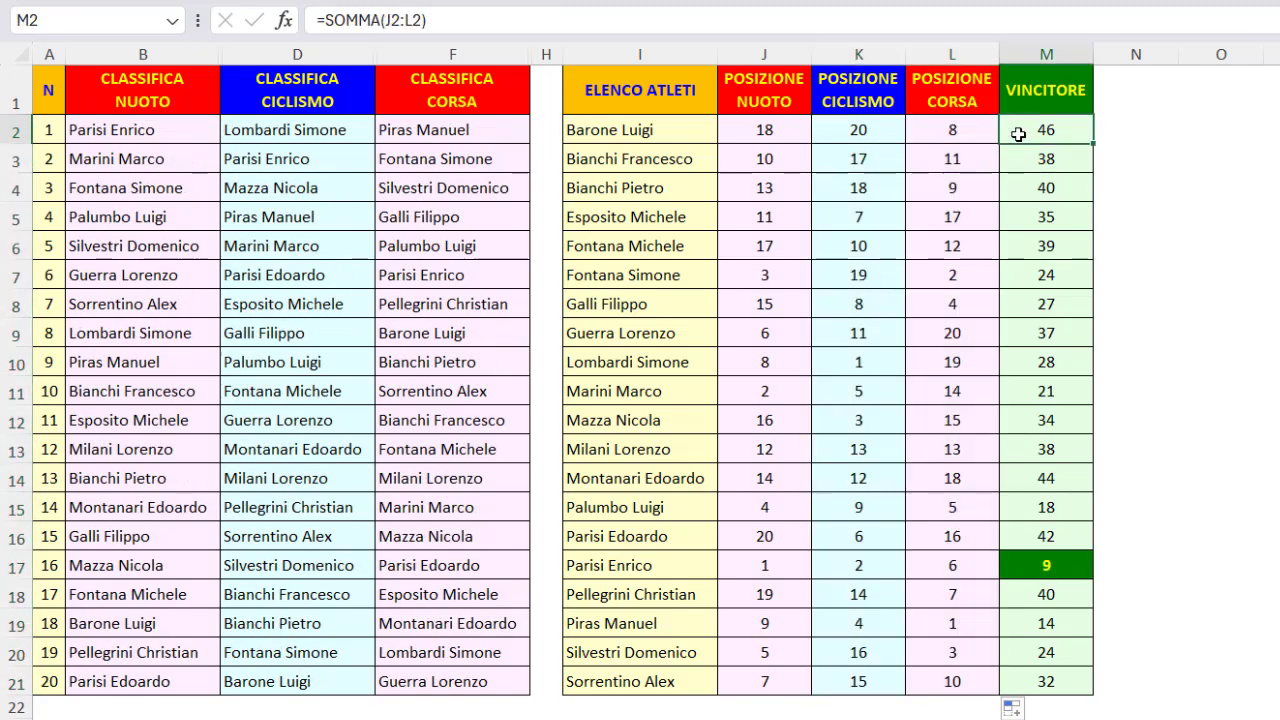
double_click(1045, 127)
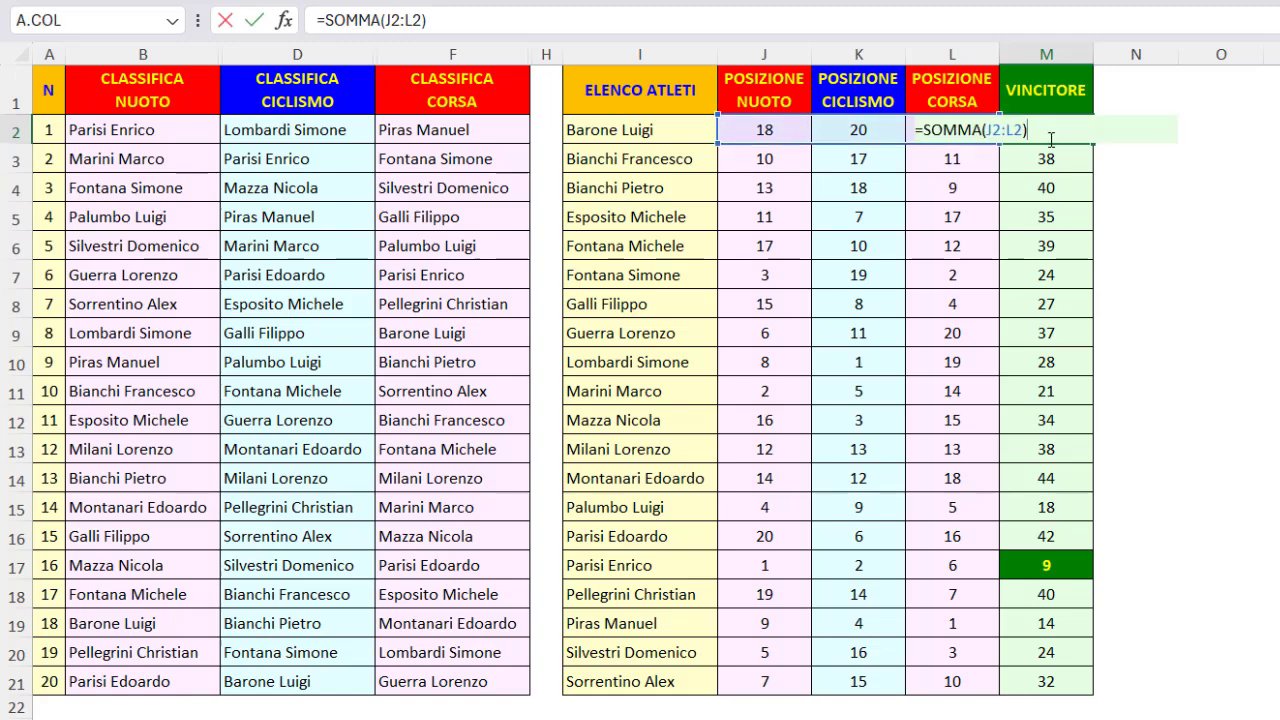
key("Return")
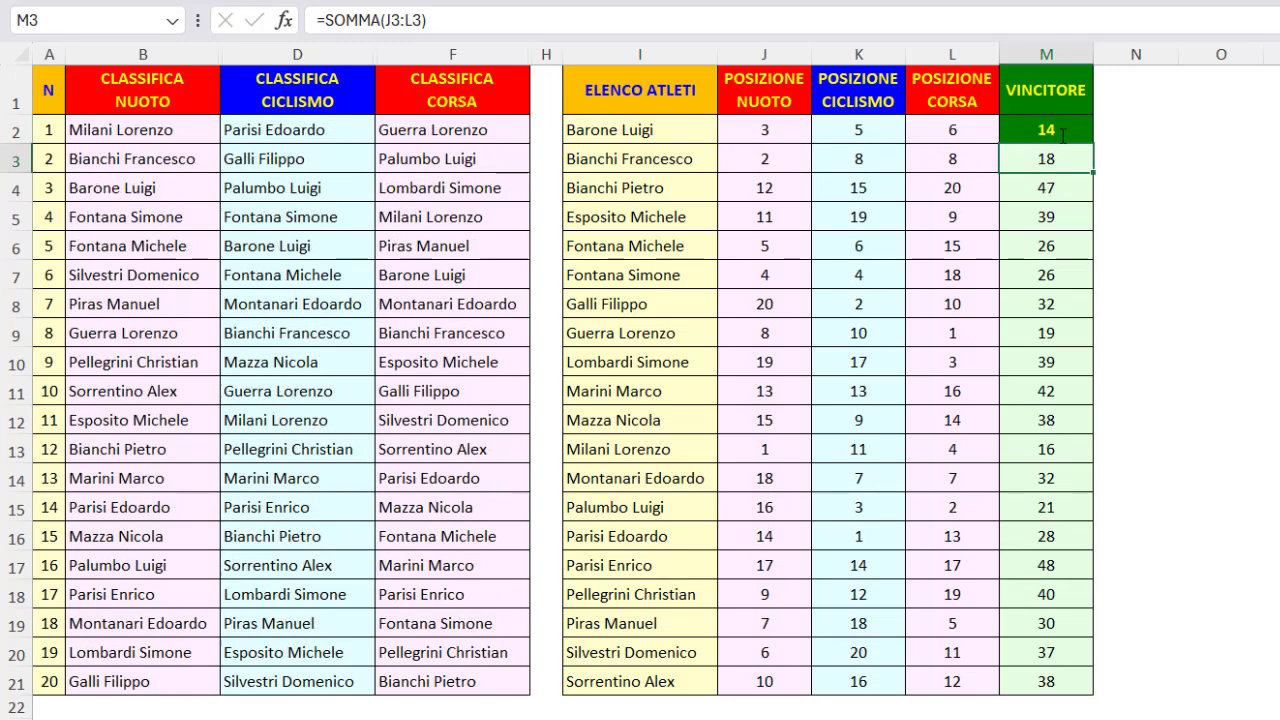
left_click(1045, 129)
double_click(1093, 143)
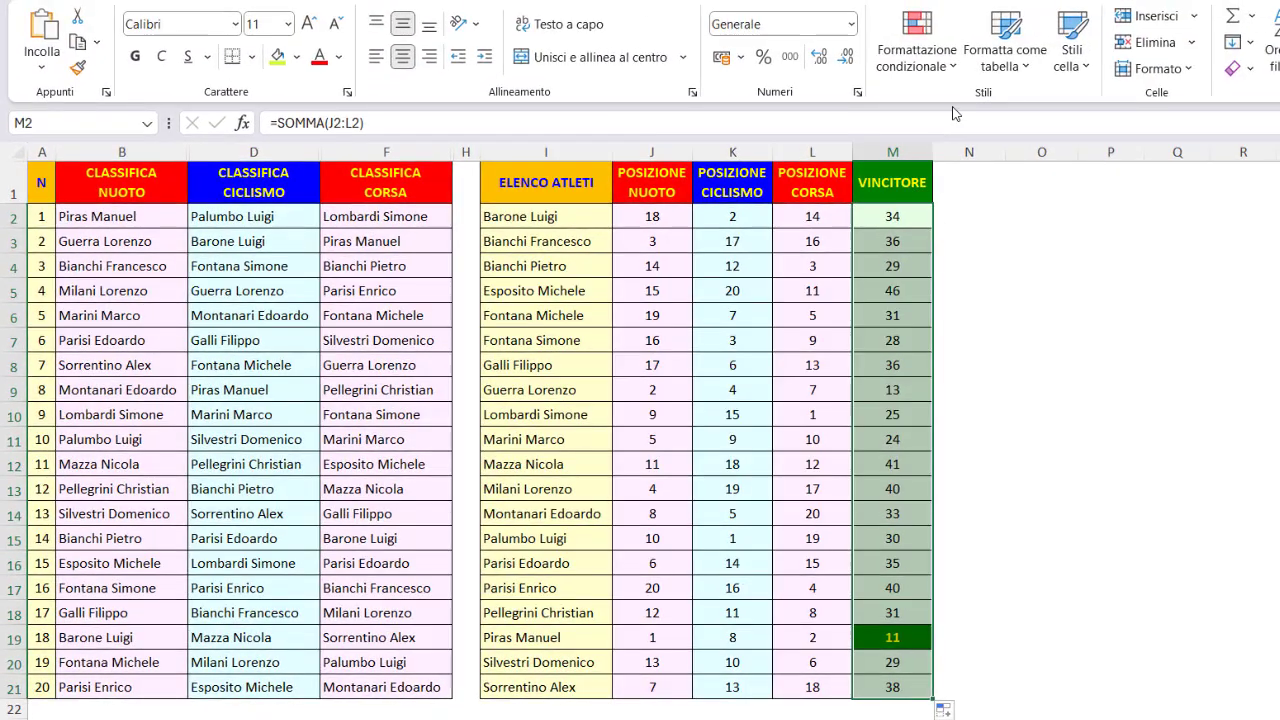
- Try a bottom-items conditional formatting rule limited to 1 value on M2:M21, view its format choices, and discard it
left_click(953, 68)
mouse_move(972, 116)
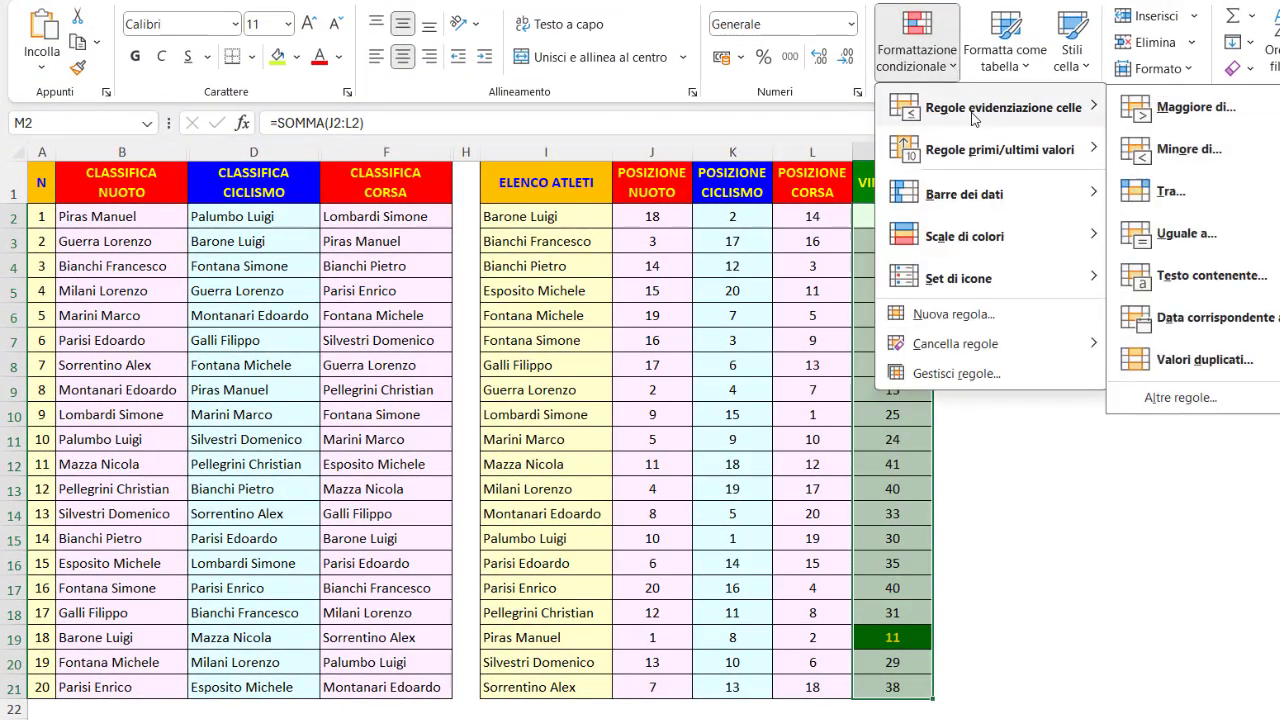
mouse_move(985, 152)
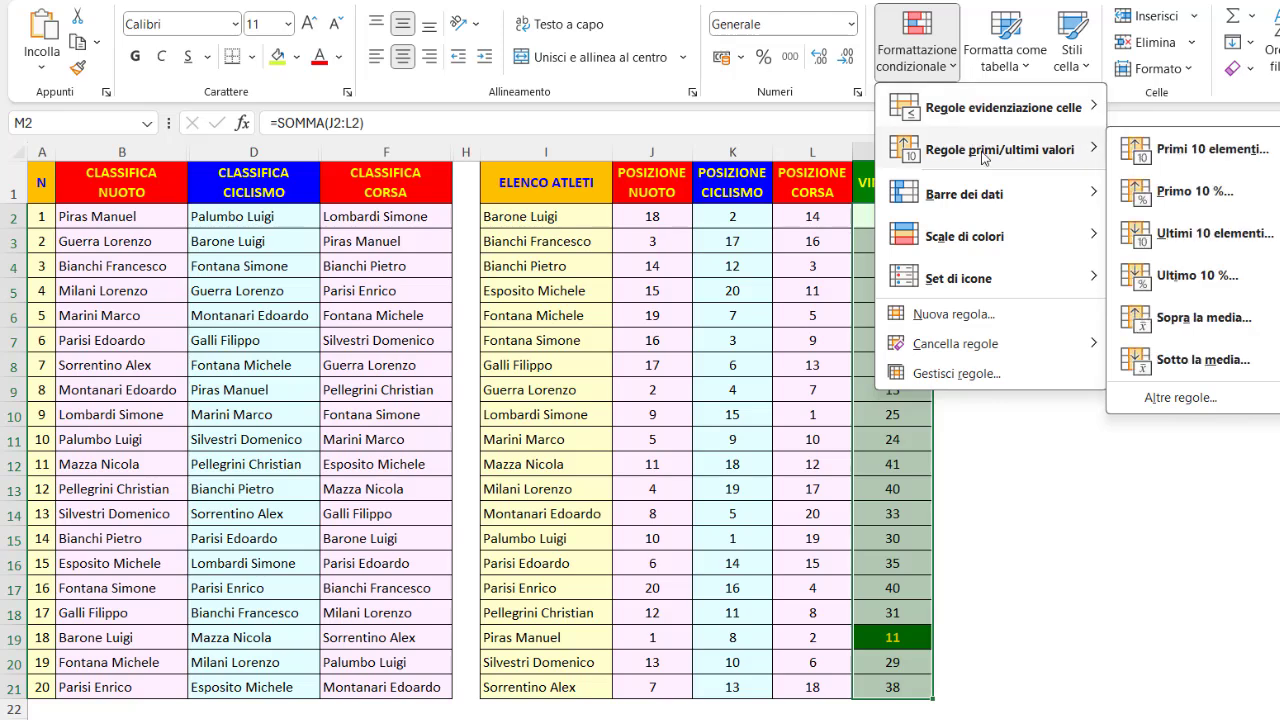
left_click(1187, 240)
left_click(743, 293)
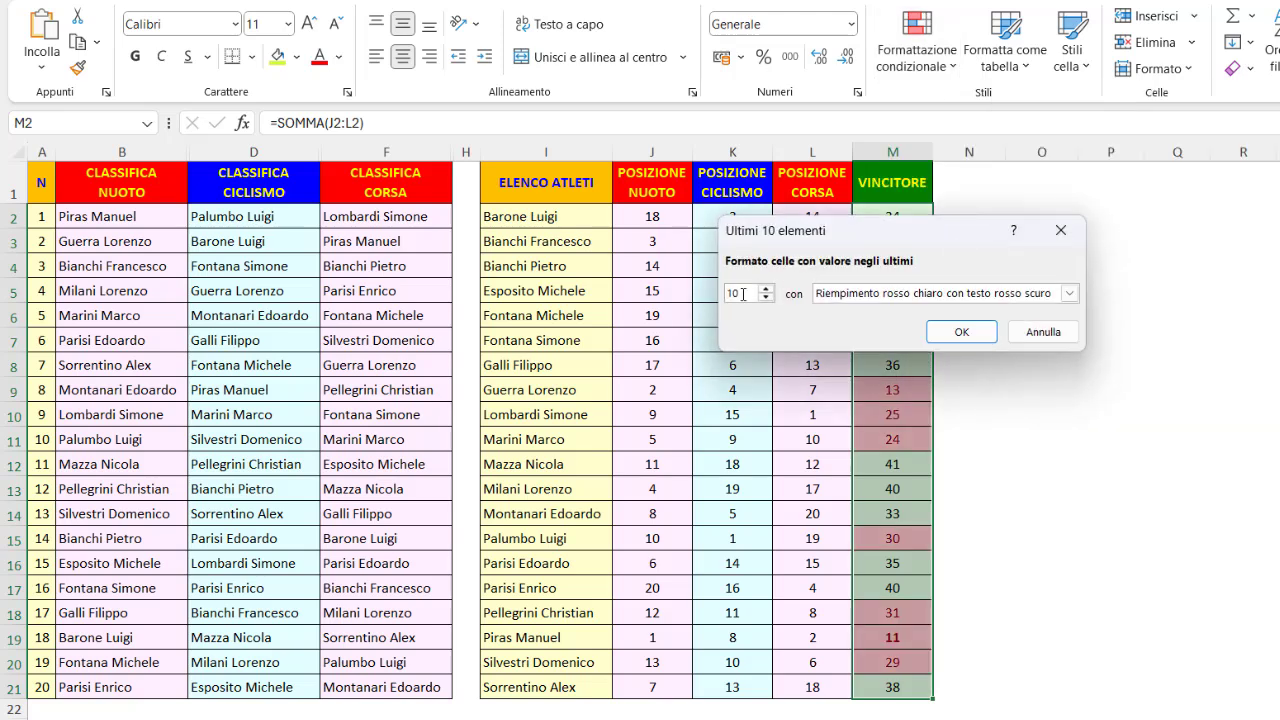
key("BackSpace")
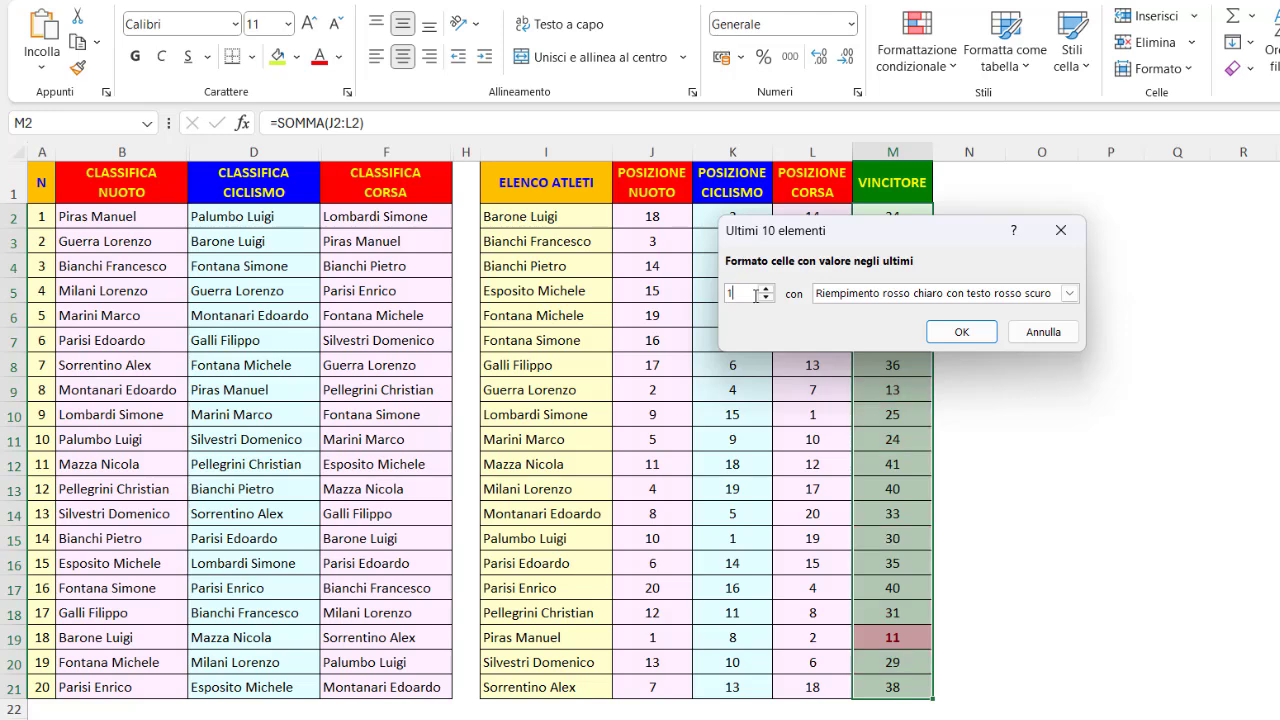
left_click(1069, 293)
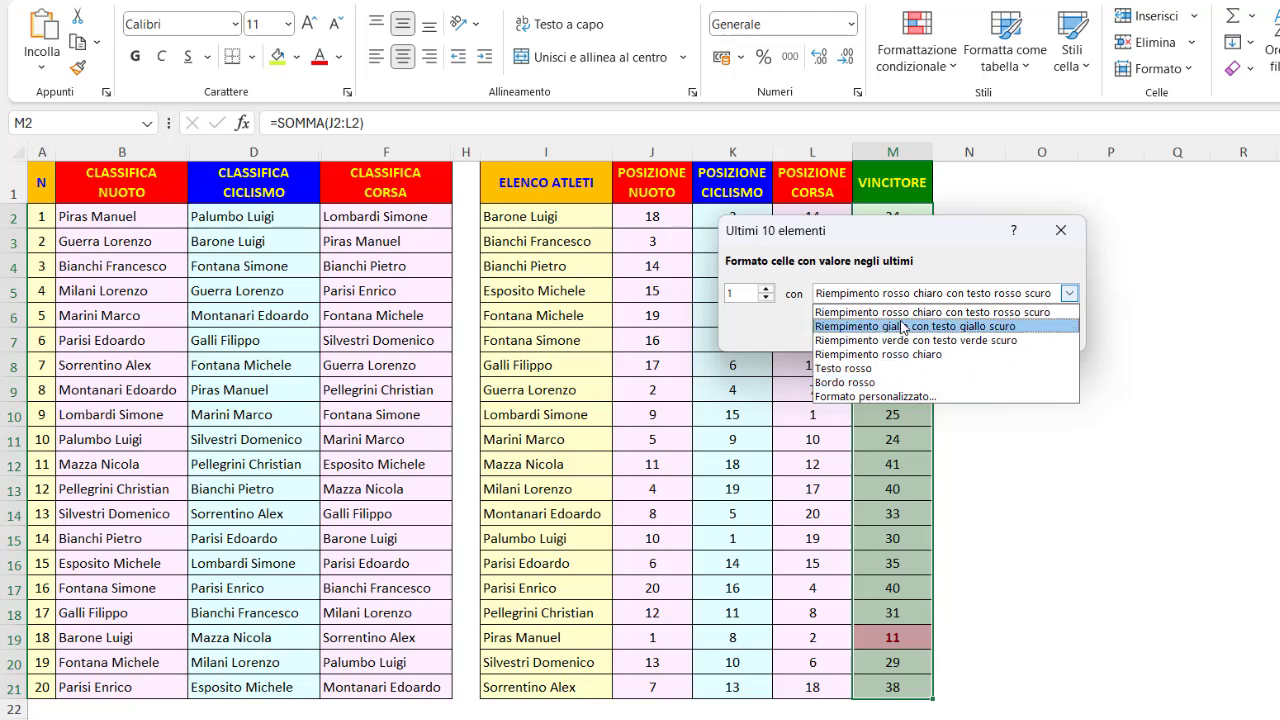
left_click(1061, 233)
left_click(1061, 233)
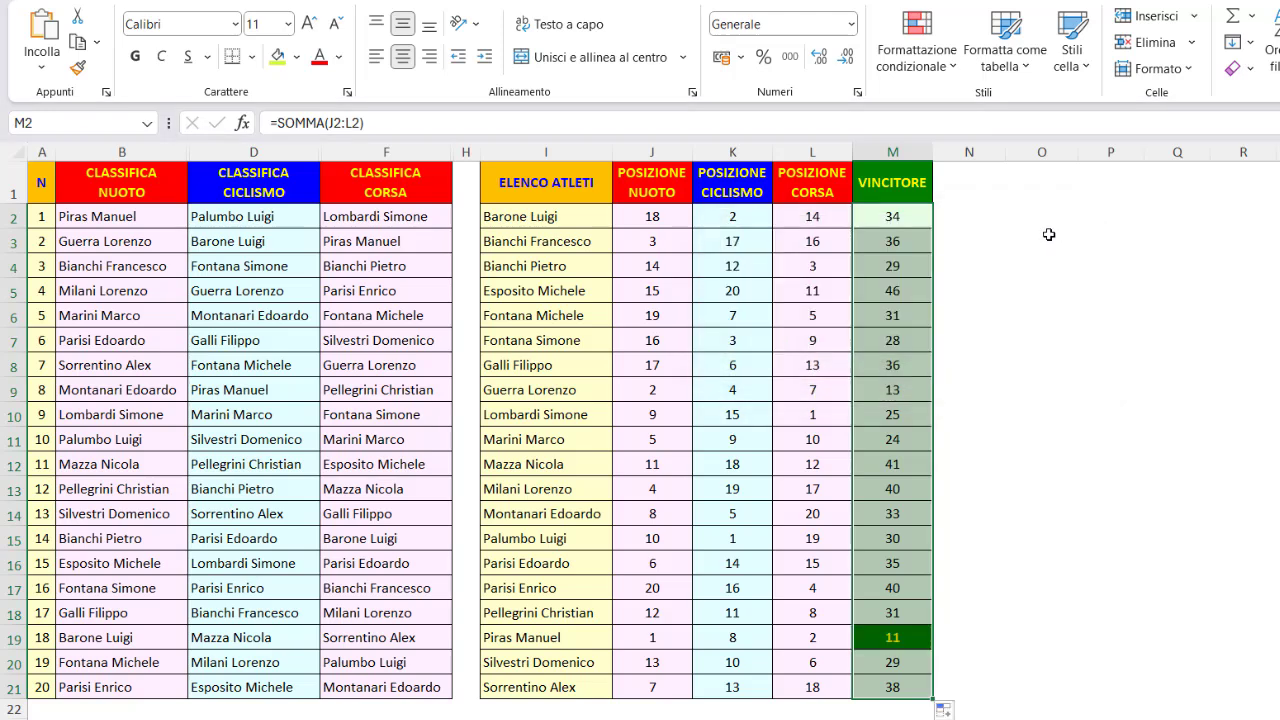
- Try choosing 3° TRIMESTRE as the quarter in H1 of the small table on the quarterly sales sheet
left_click(595, 188)
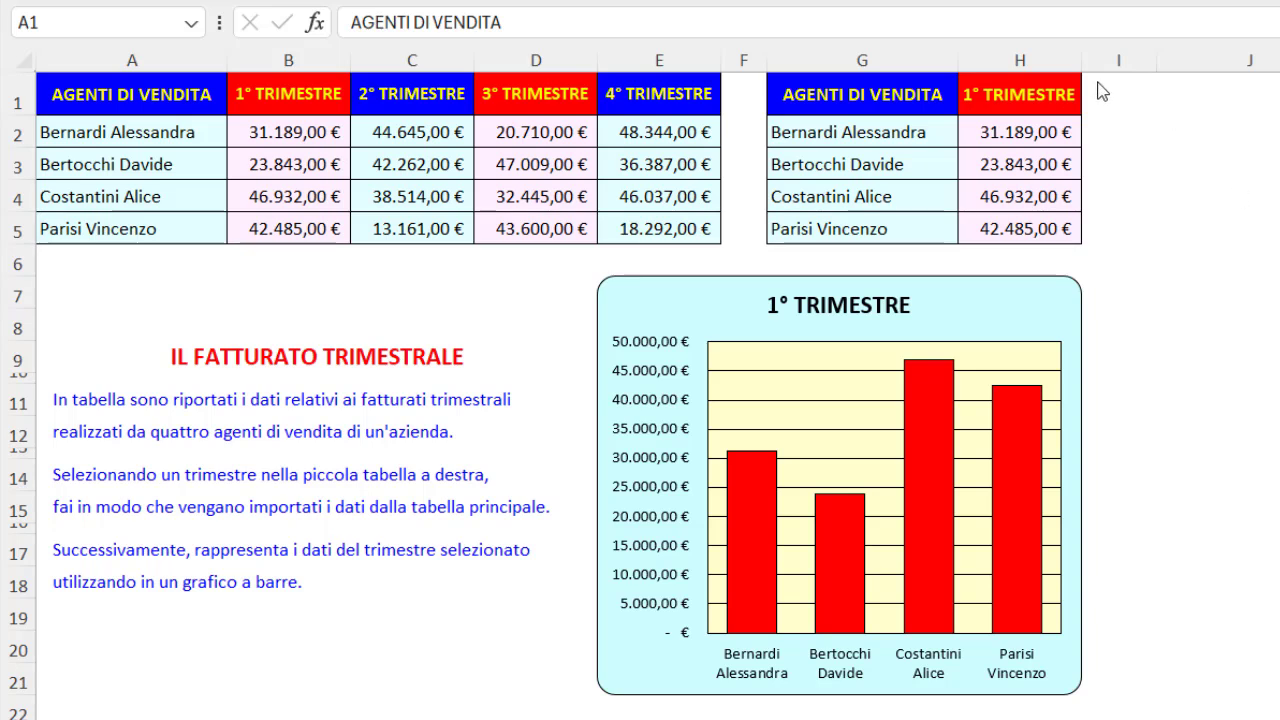
left_click(1020, 90)
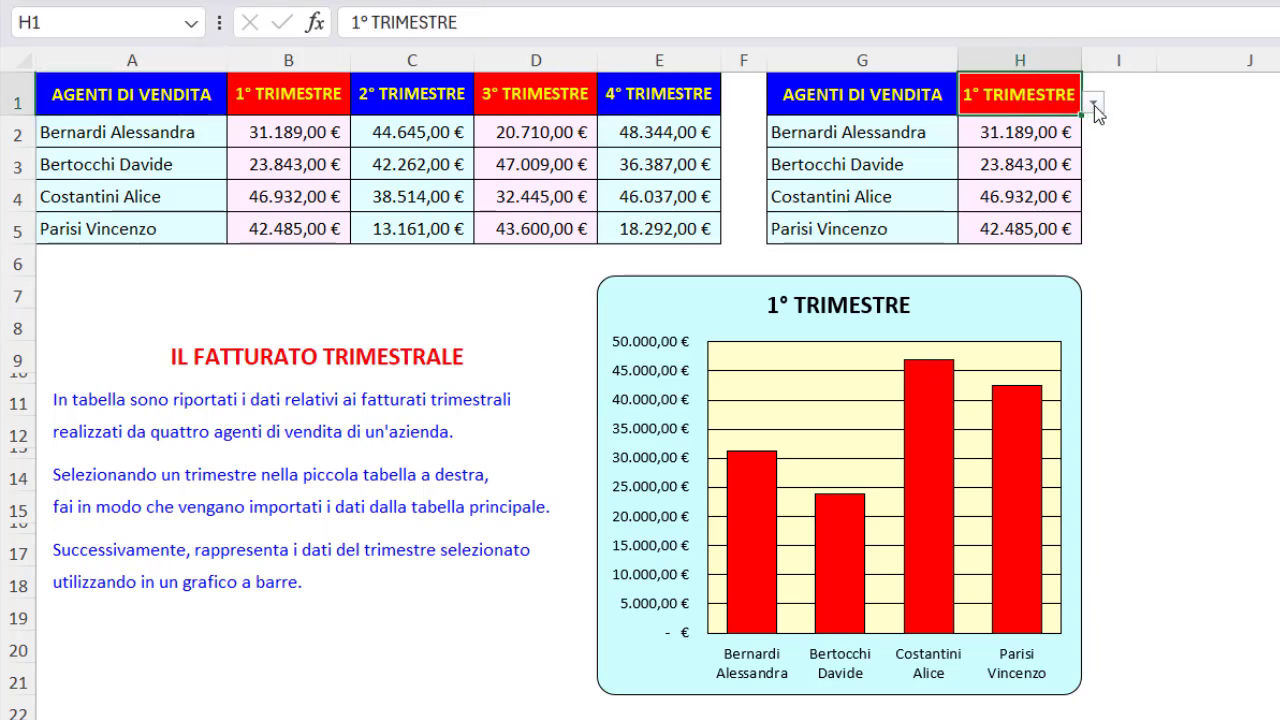
left_click(1095, 104)
left_click(1015, 176)
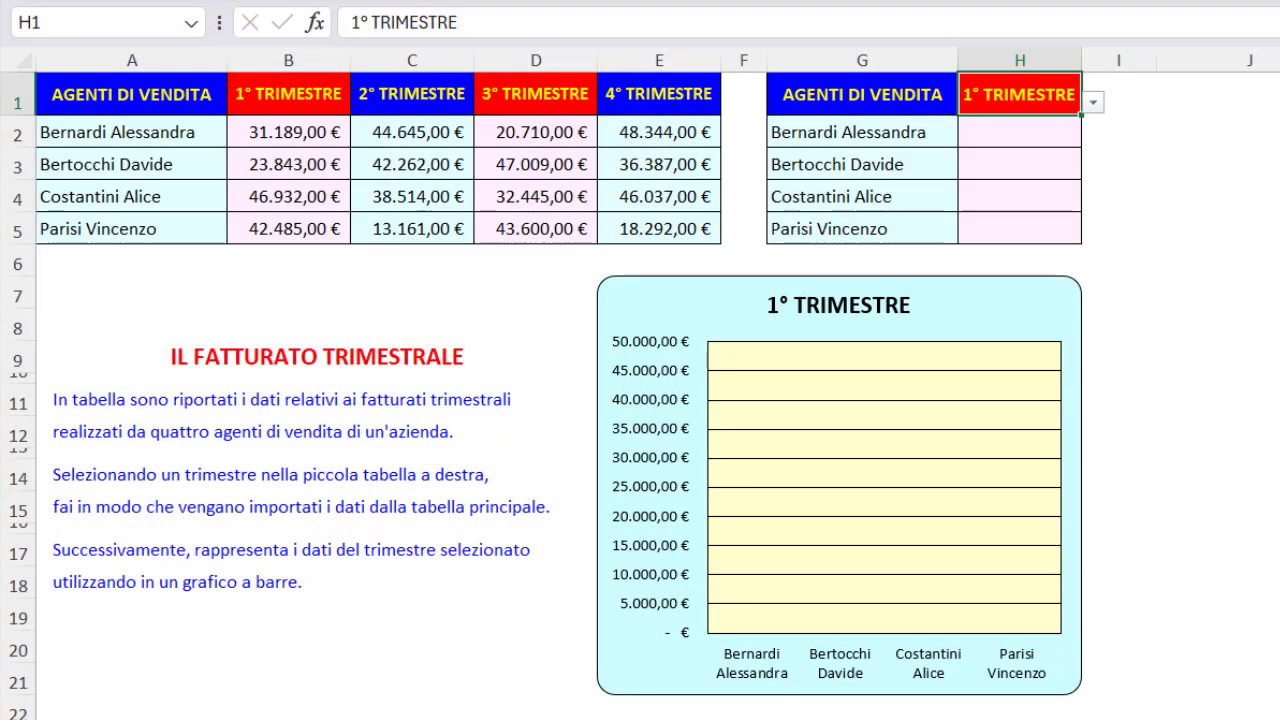
- Enter =CERCA.VERT(G2;$A$1:$E$5;2;0) in H2 to import the first agent's sales from the main table
left_click(1036, 133)
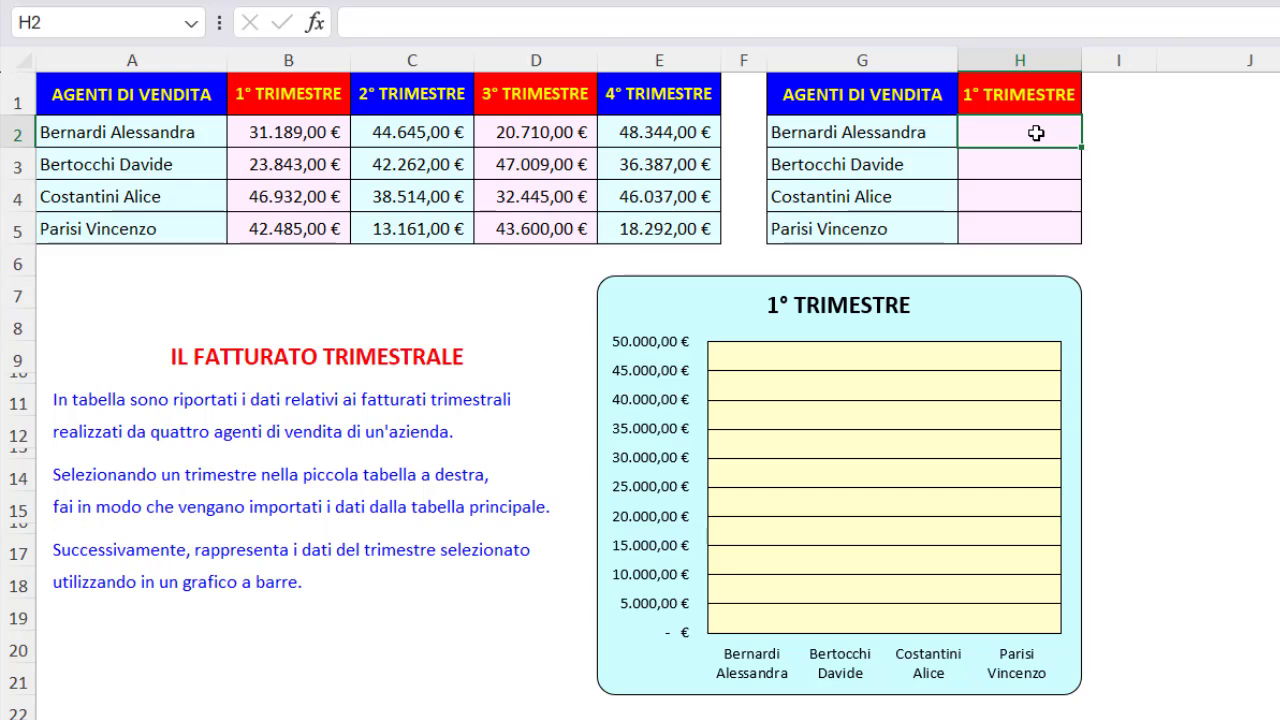
type("=cer")
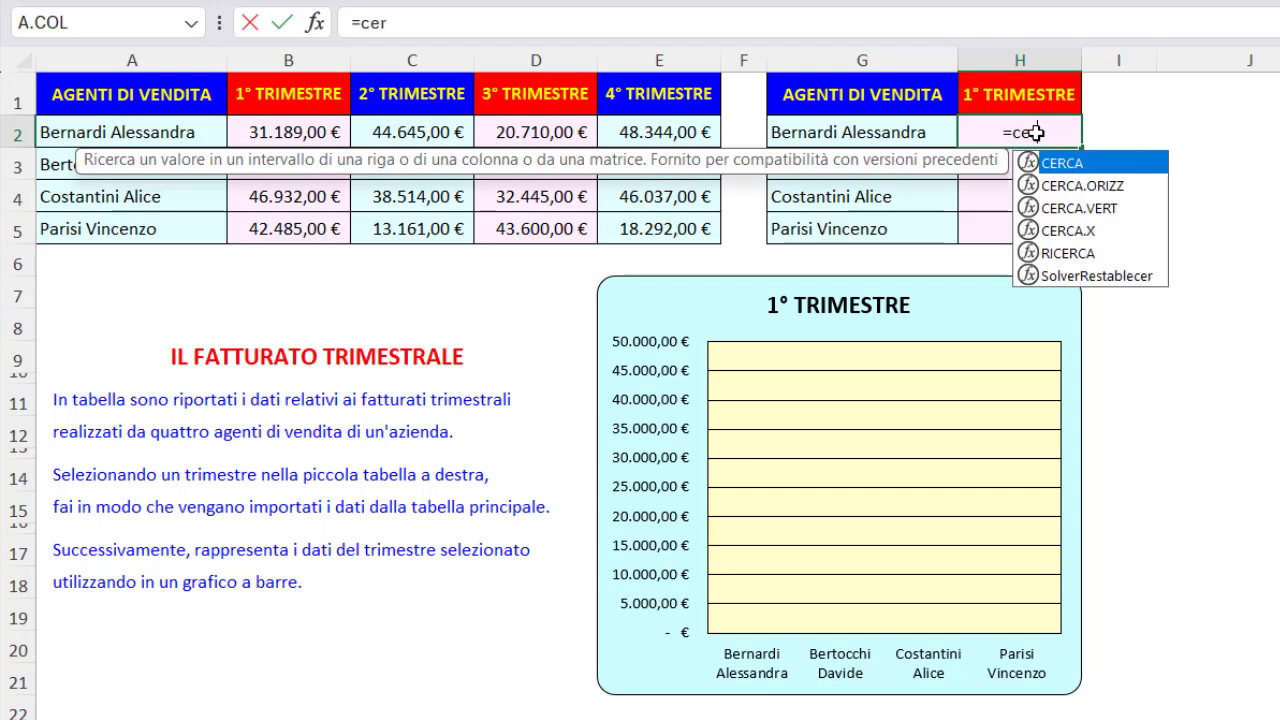
double_click(1080, 208)
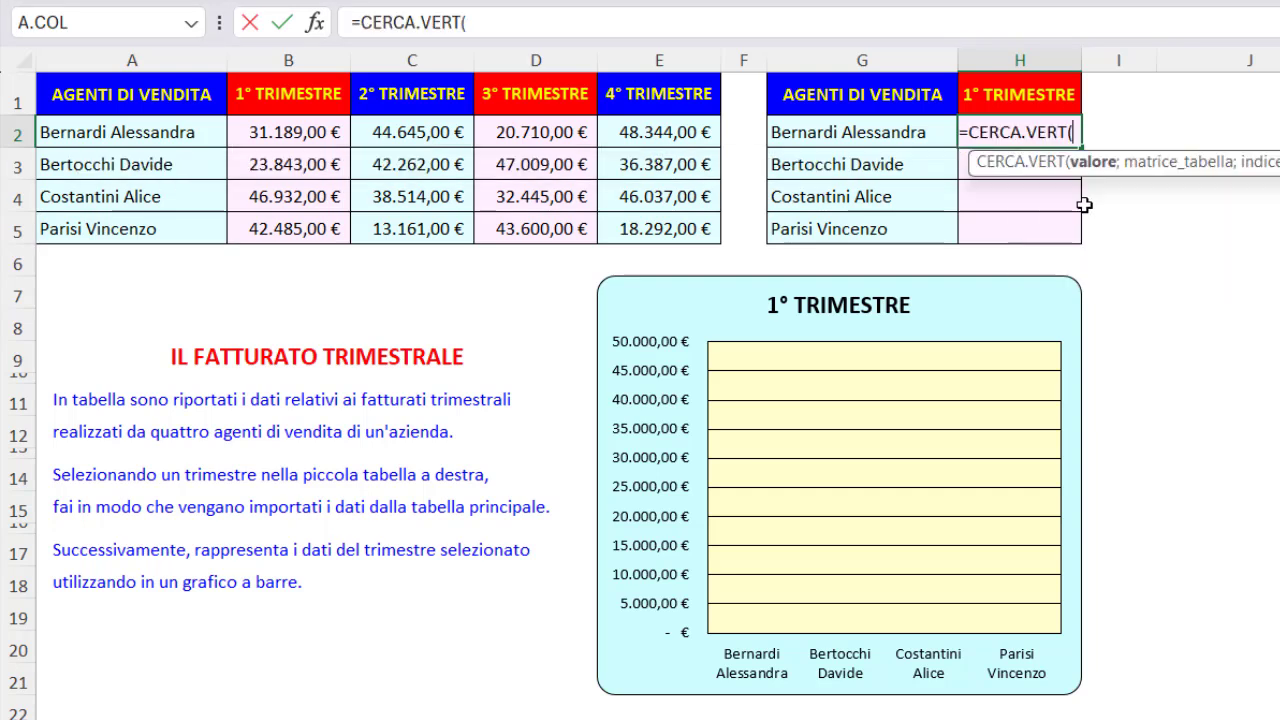
left_click(892, 131)
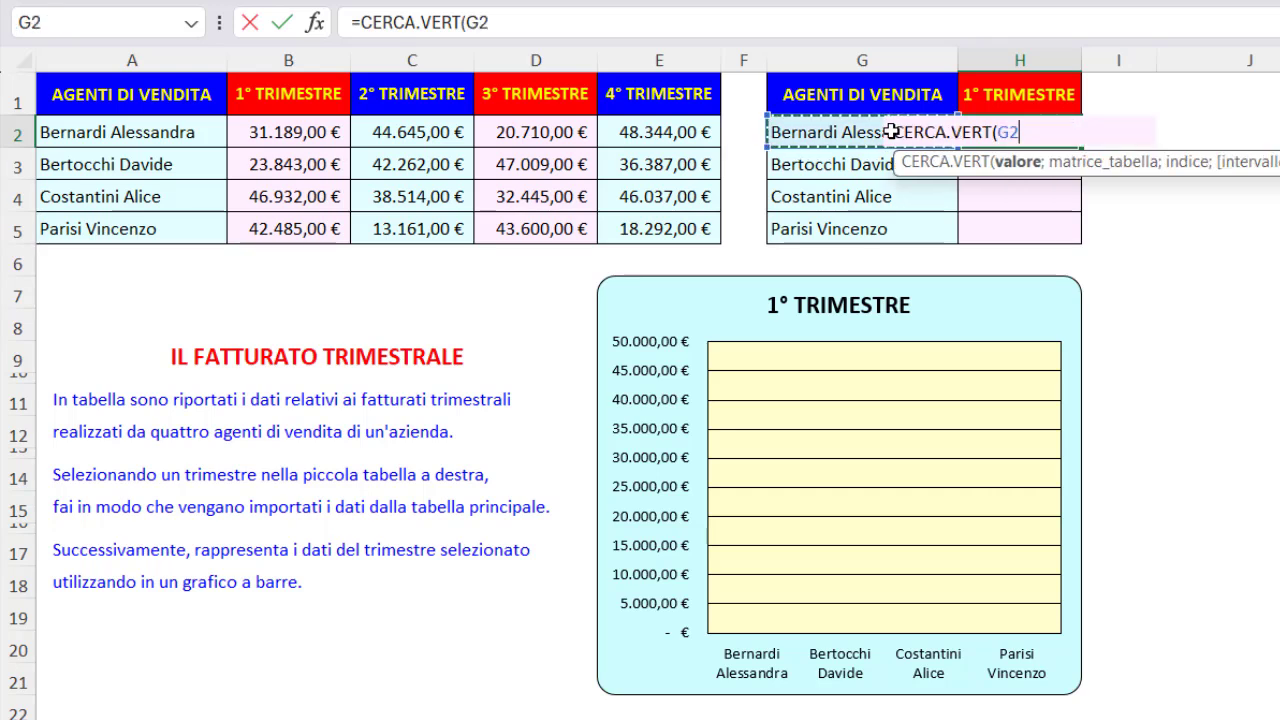
type(";")
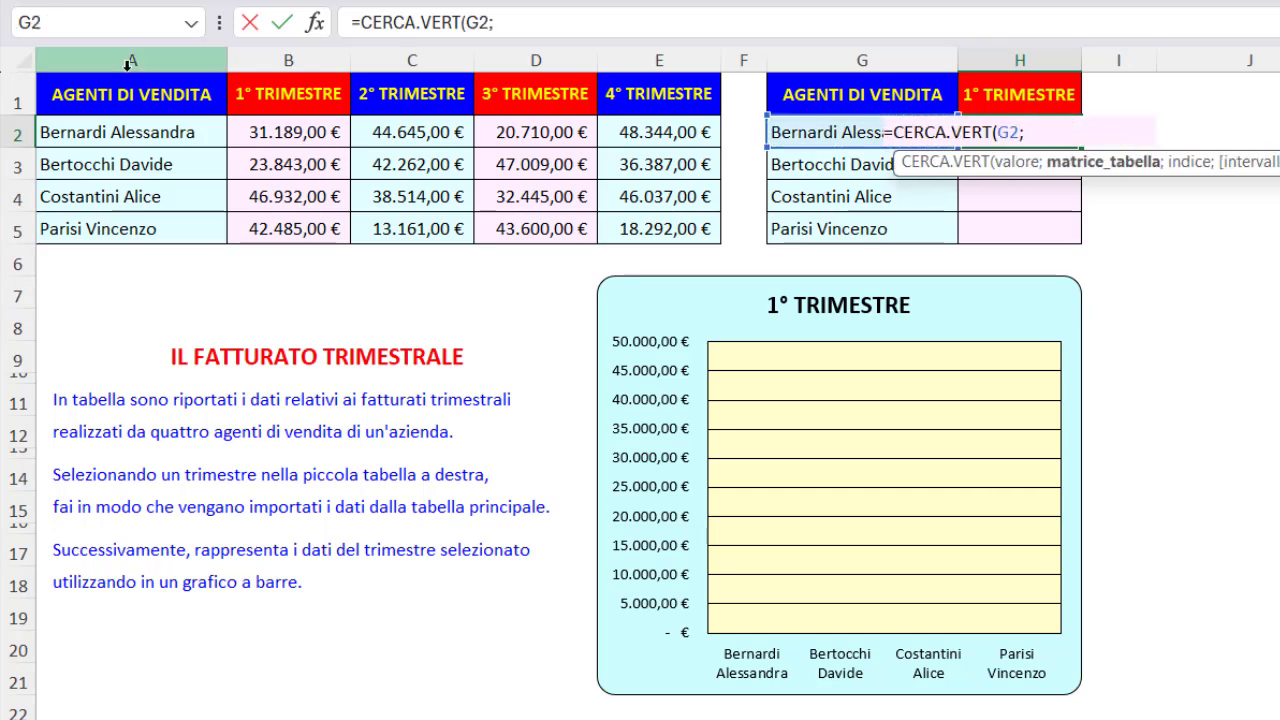
left_click_drag(106, 94, 650, 220)
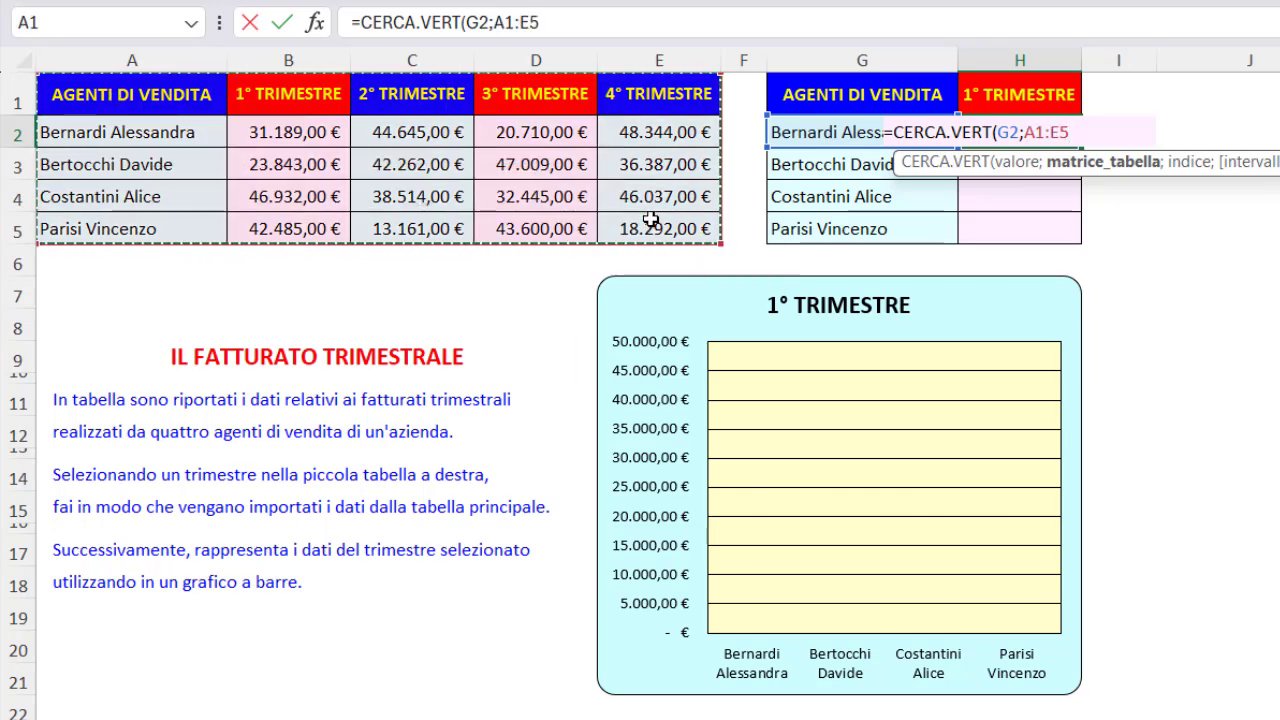
key("F4")
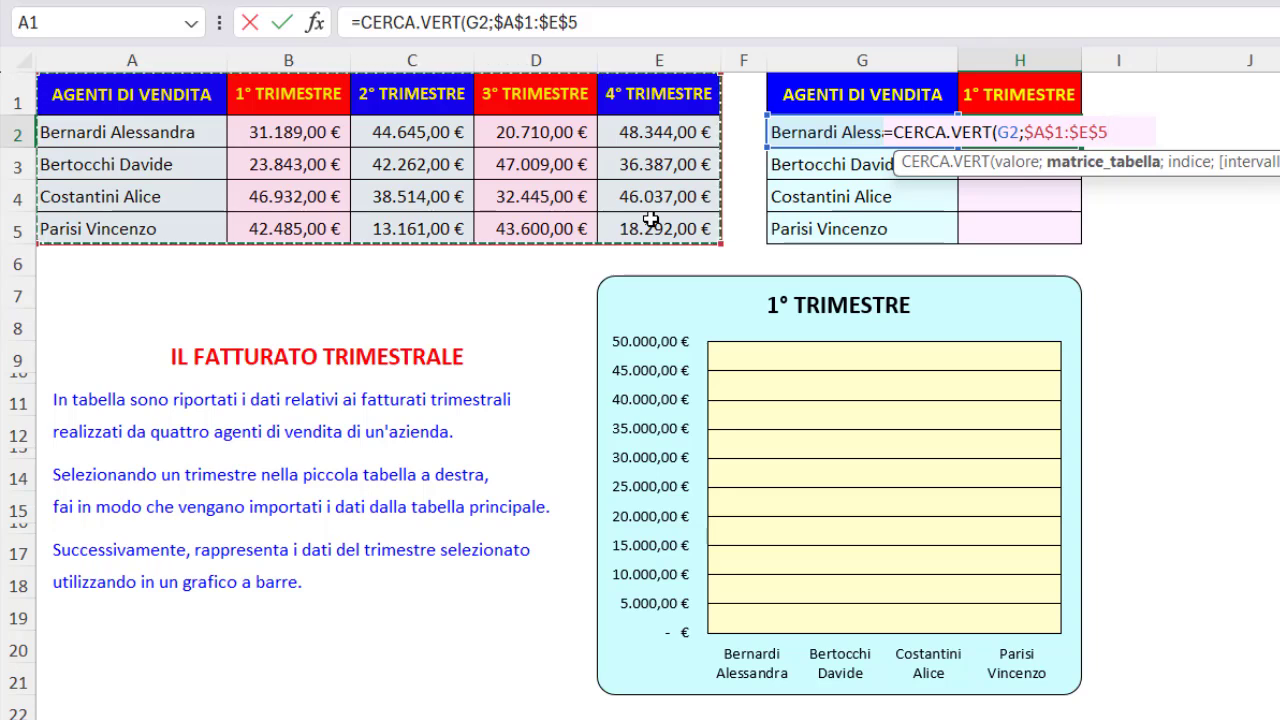
type(";")
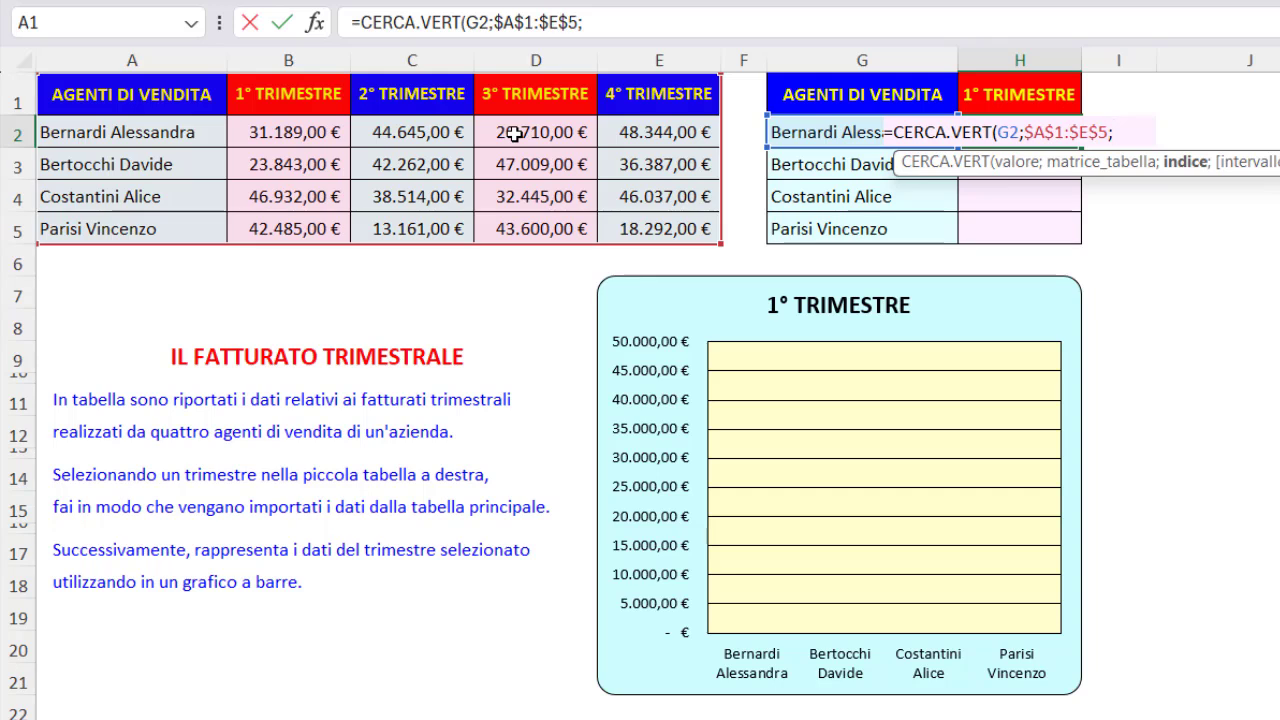
type("2;")
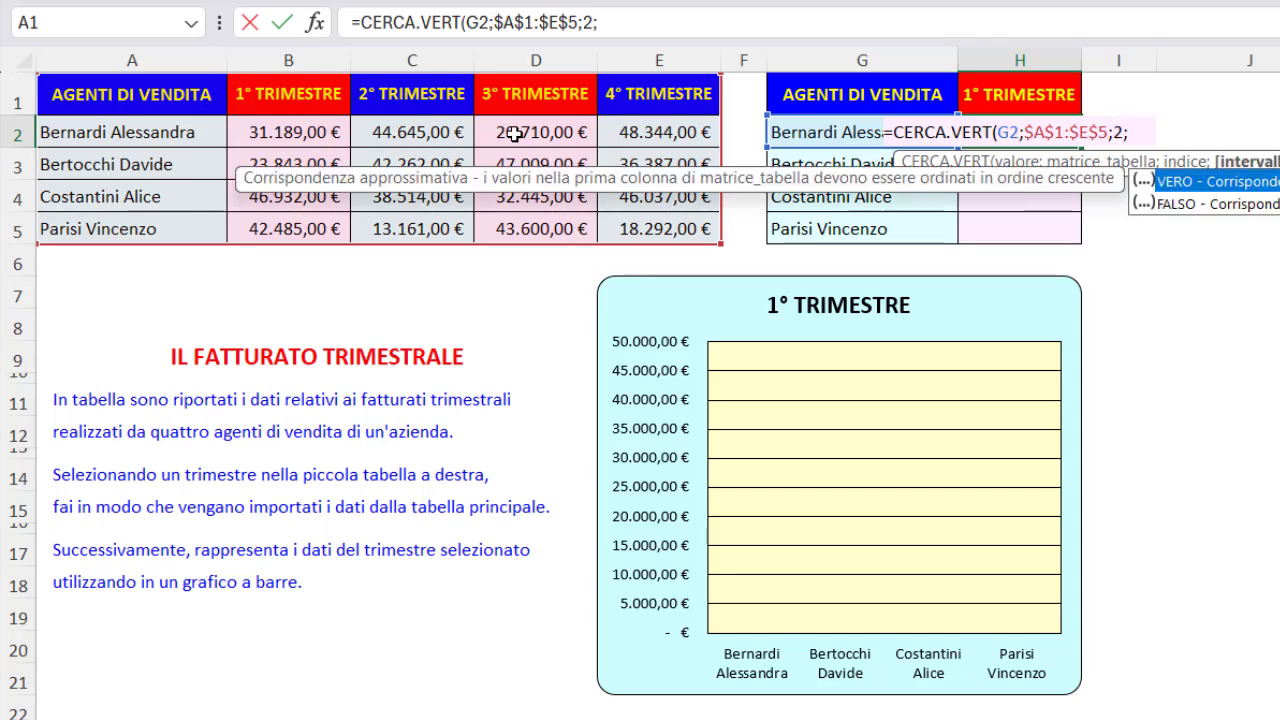
type("0")
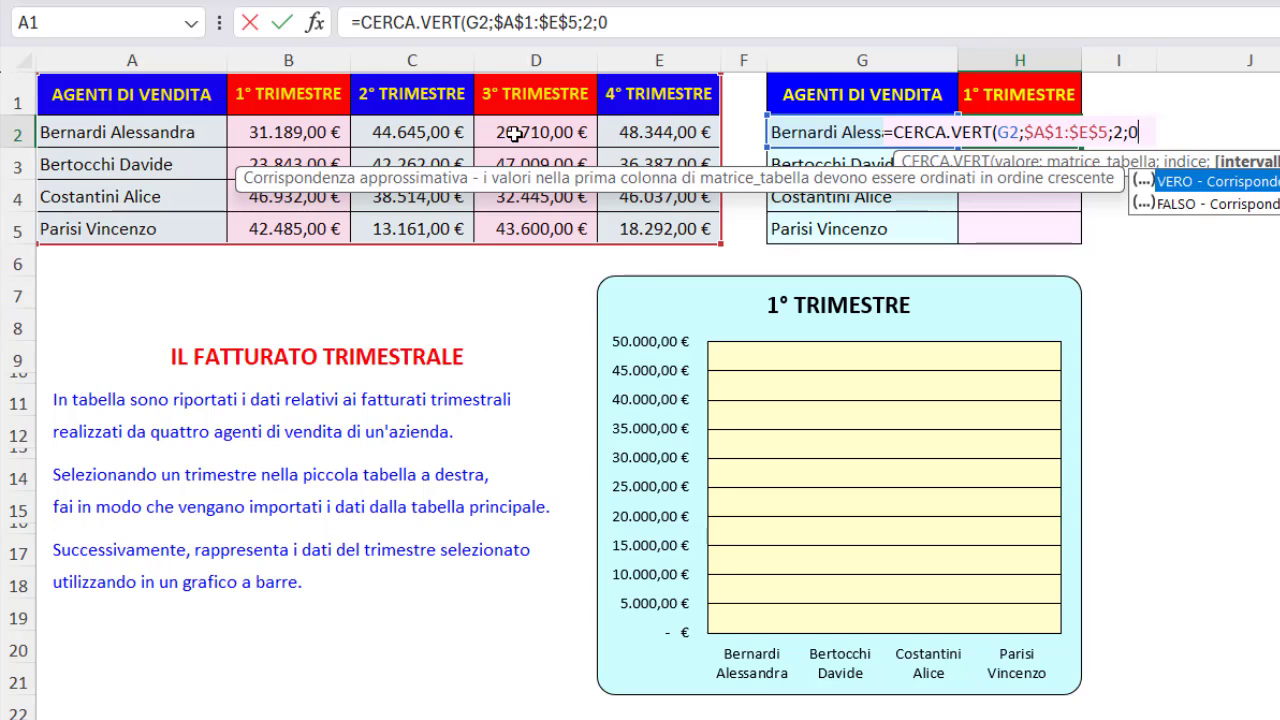
type(")")
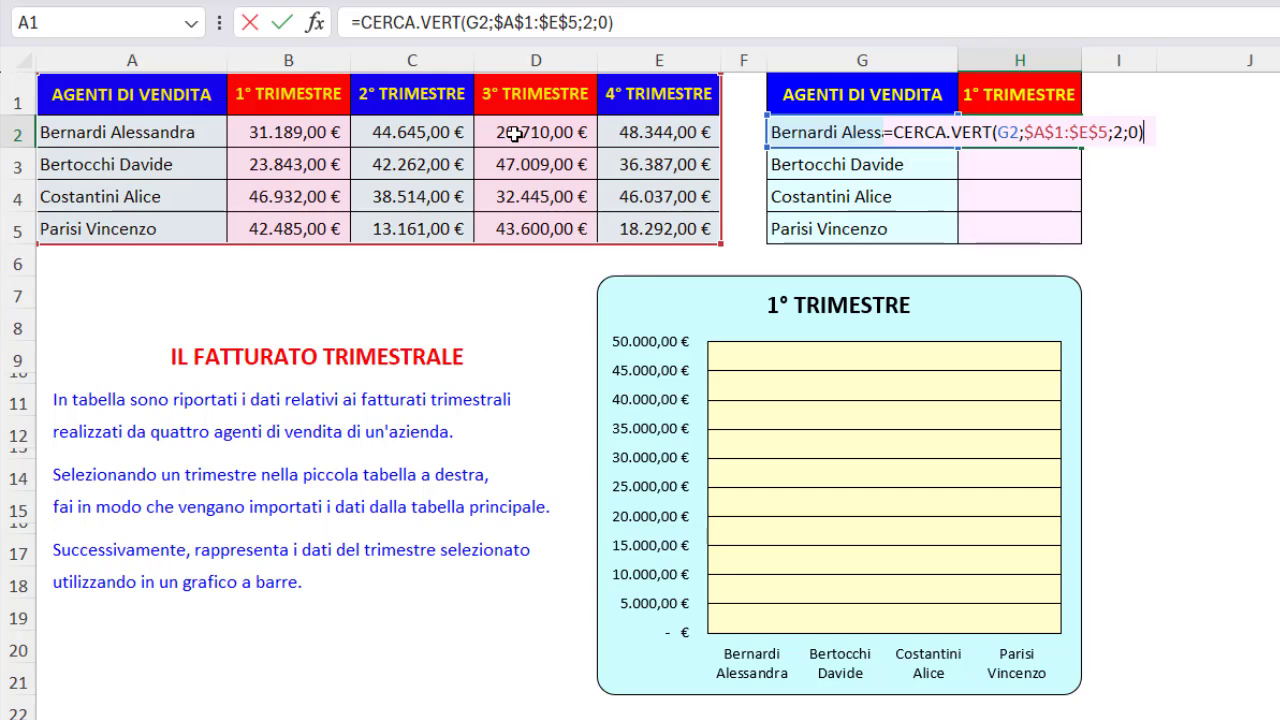
key("Return")
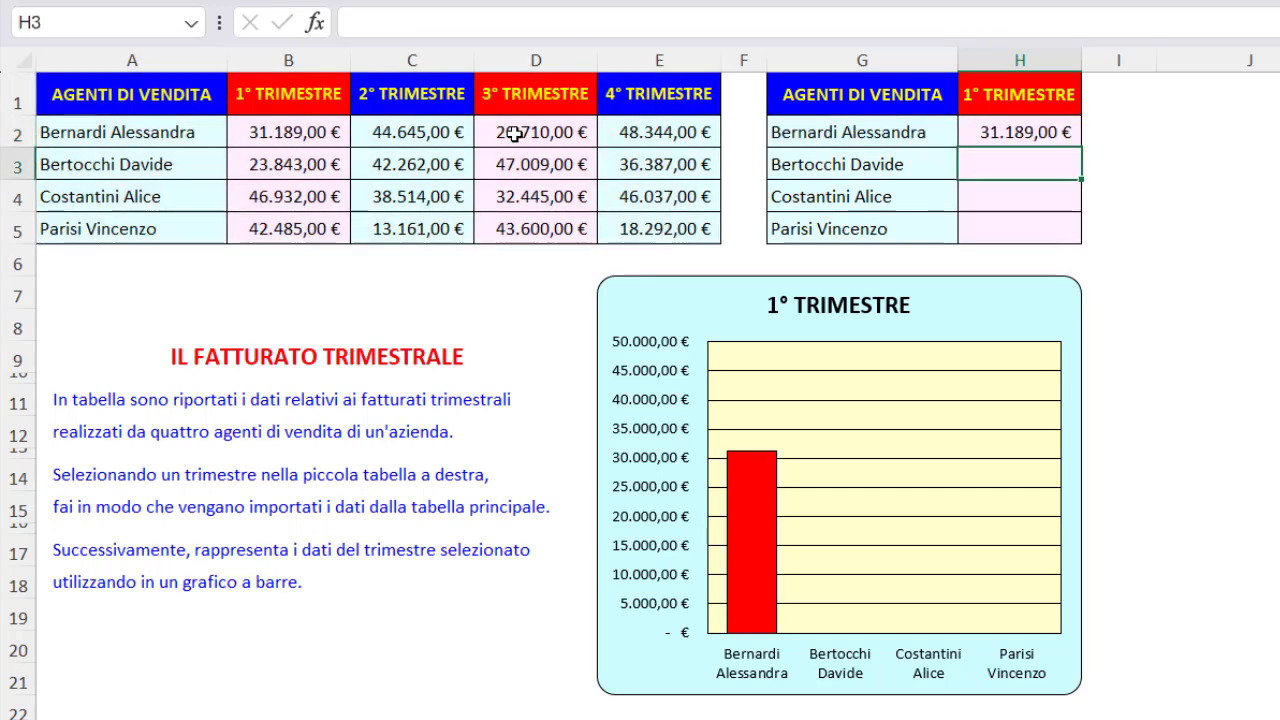
- Change the quarter selected in H1 to 2° TRIMESTRE
left_click(1020, 130)
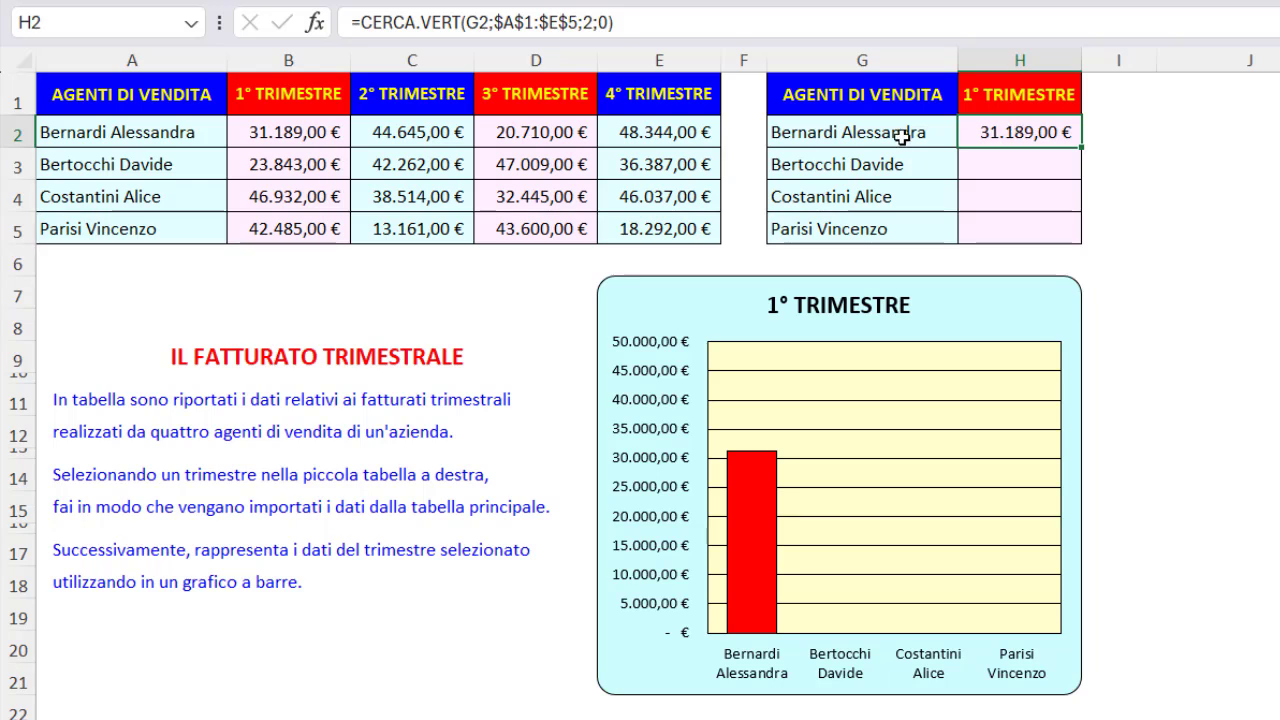
left_click(1020, 94)
left_click(1094, 104)
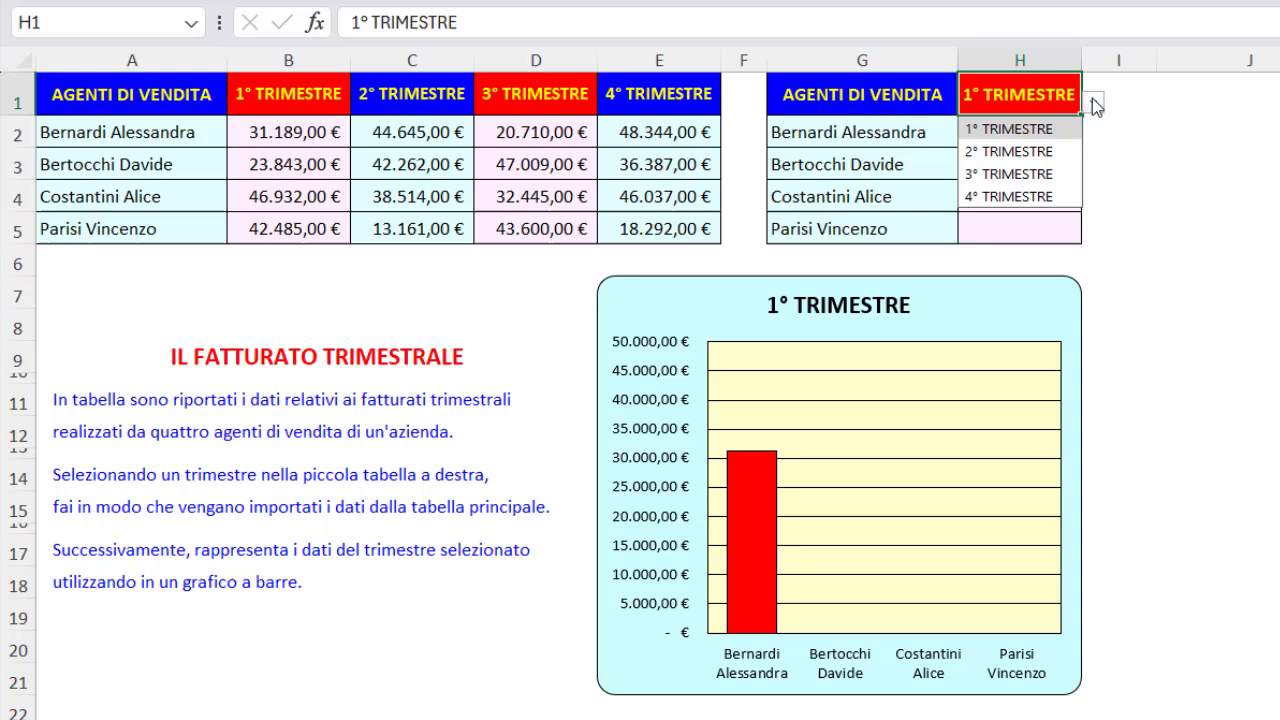
left_click(1028, 151)
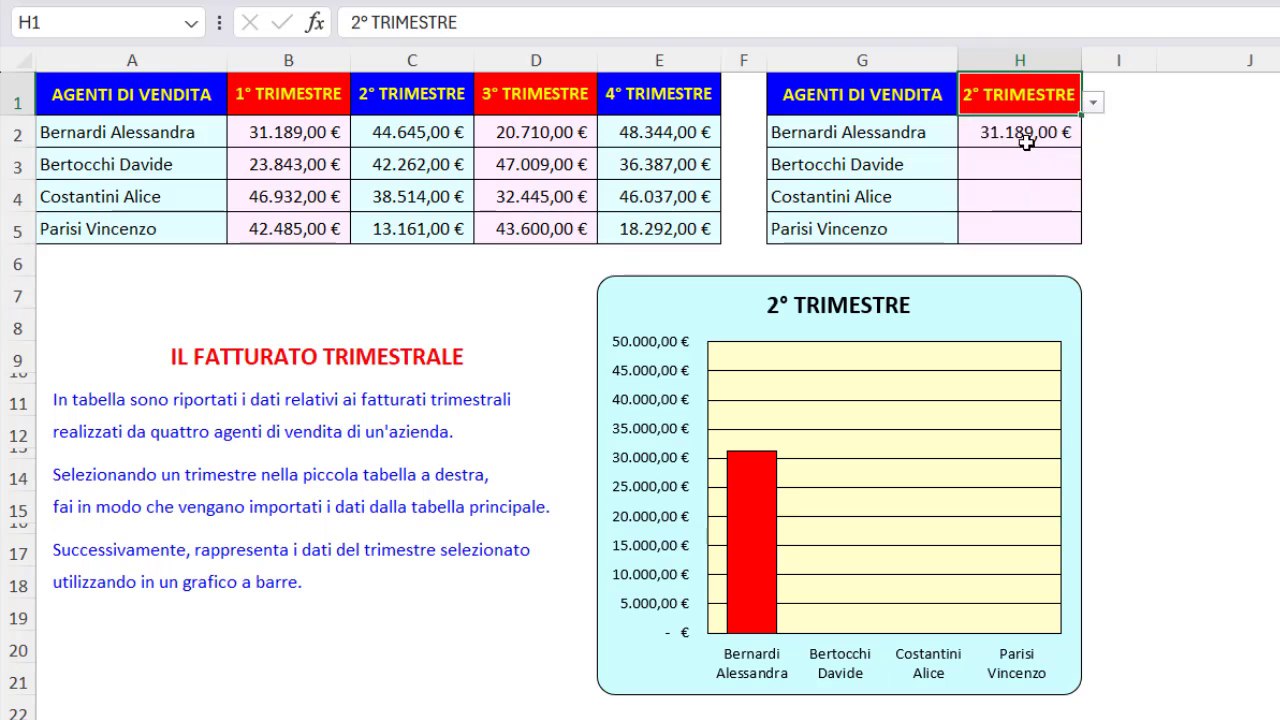
- Replace the column index 2 in H2's CERCA.VERT formula with CONFRONTA(H1;$A$1:$E$1;0)
left_click(1022, 137)
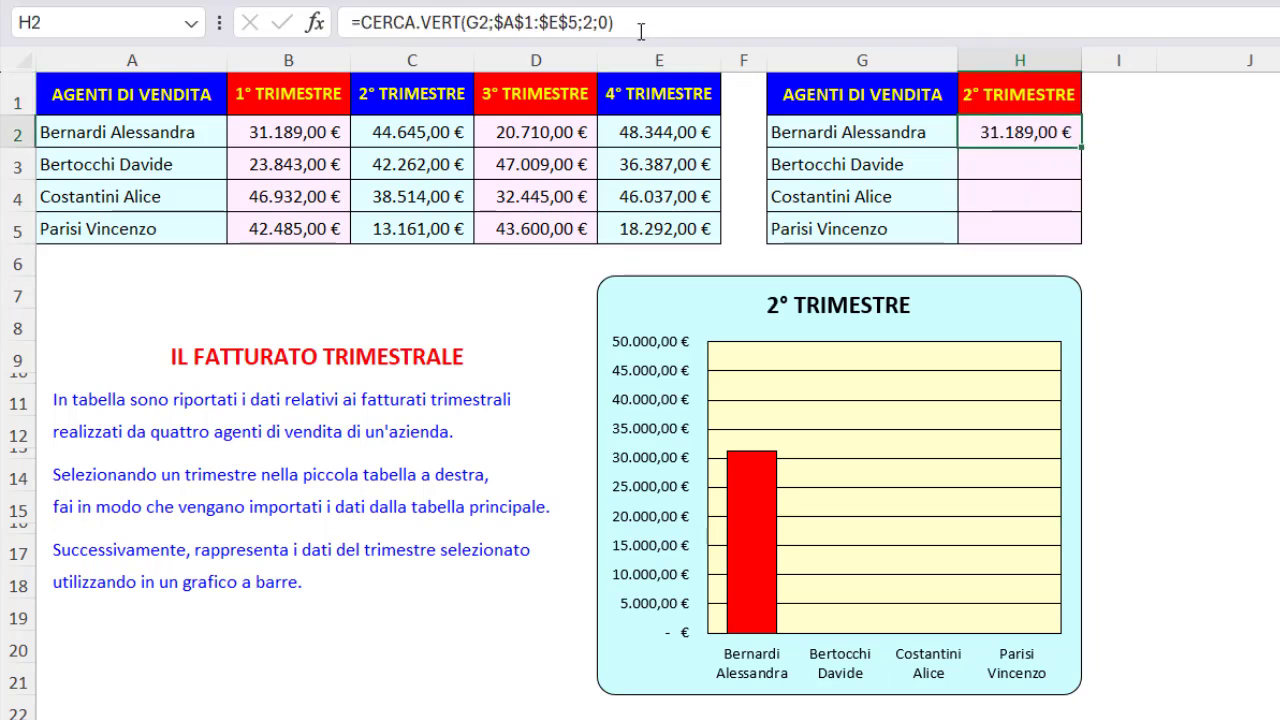
left_click(589, 22)
double_click(589, 22)
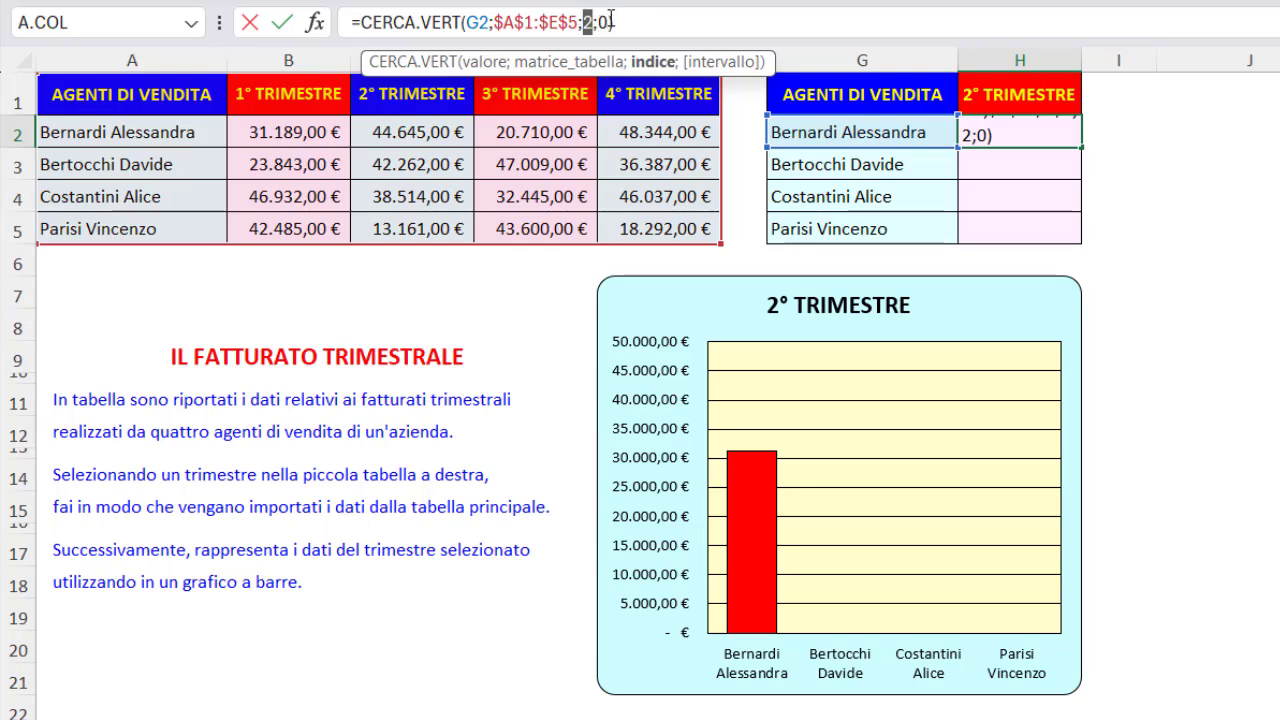
type("con")
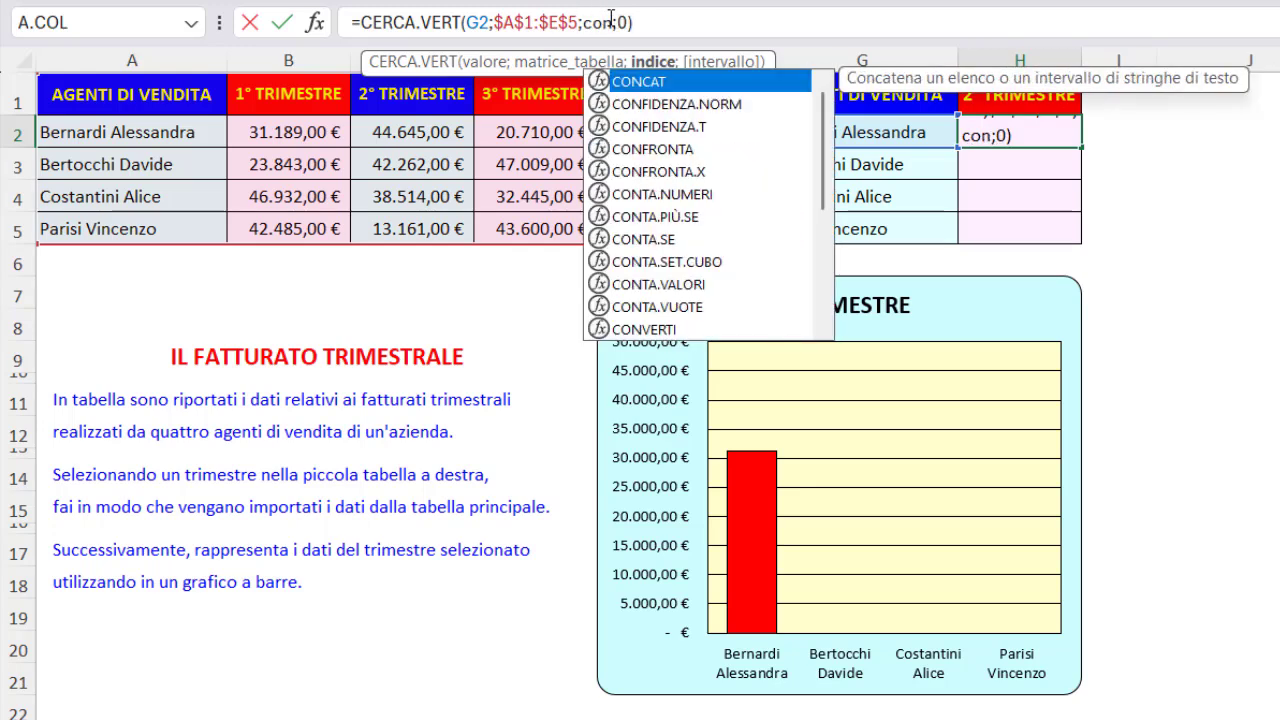
double_click(640, 149)
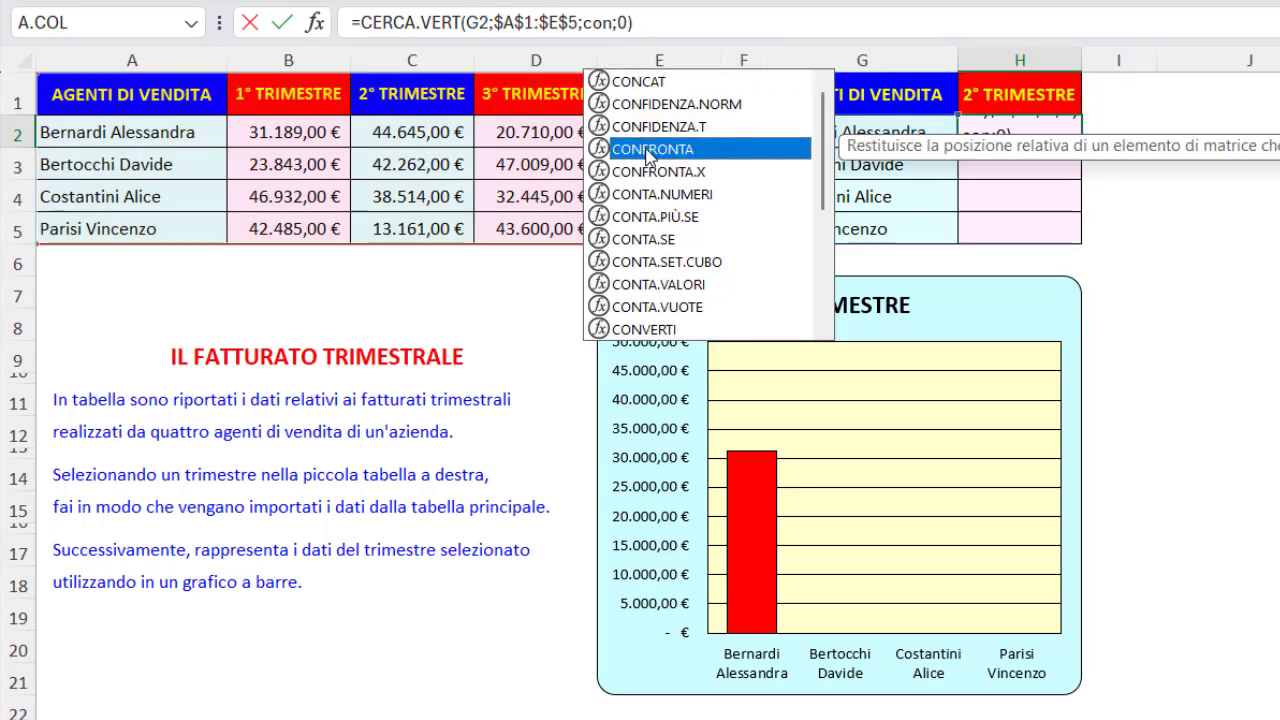
left_click(1008, 97)
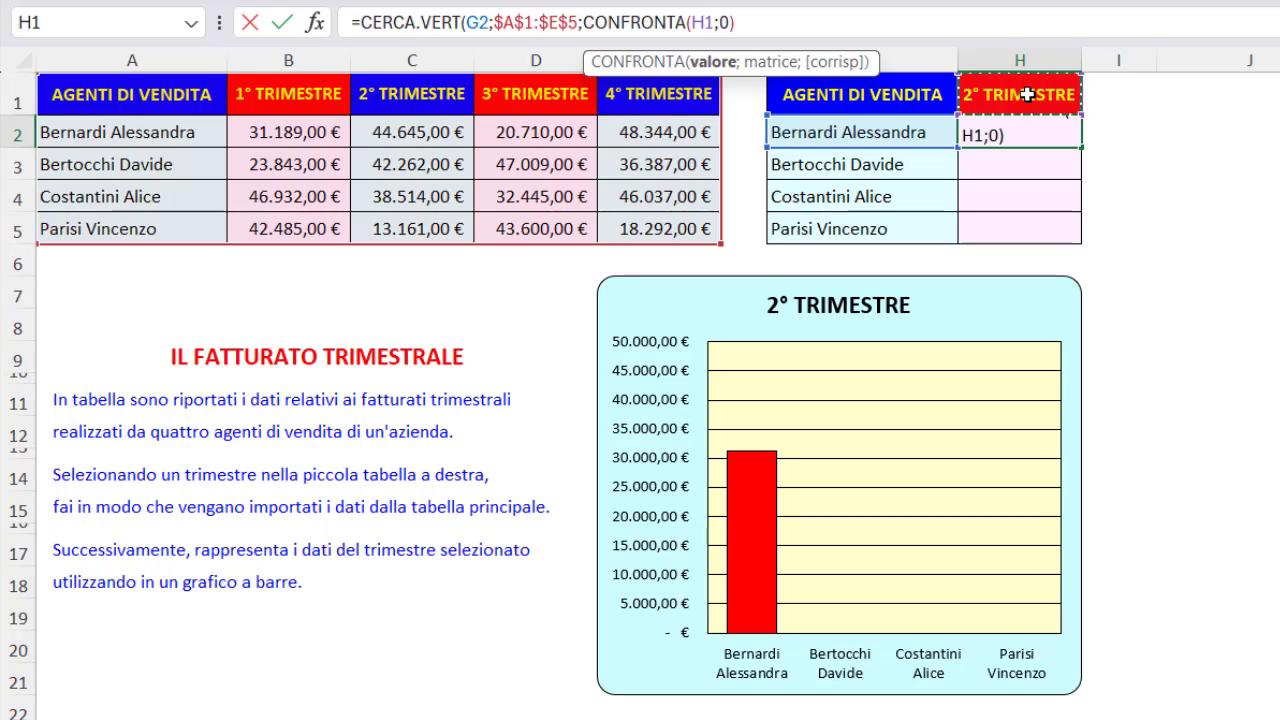
type(";")
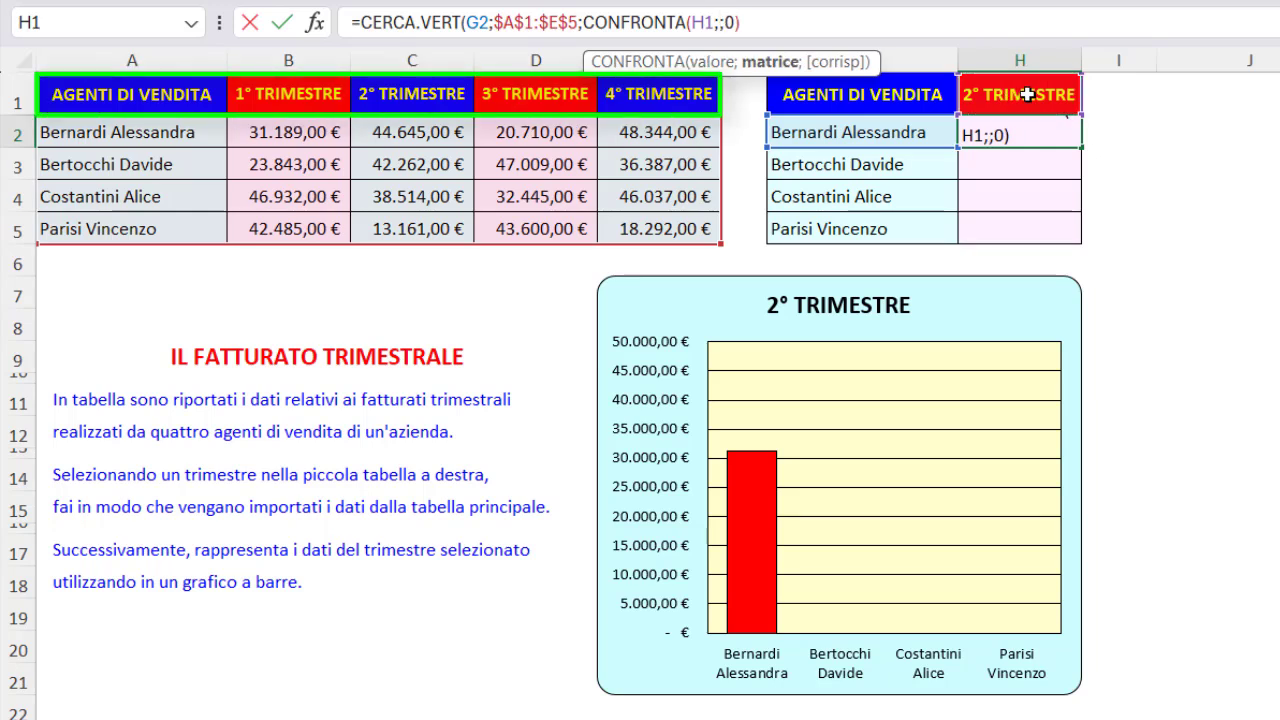
left_click_drag(130, 94, 658, 94)
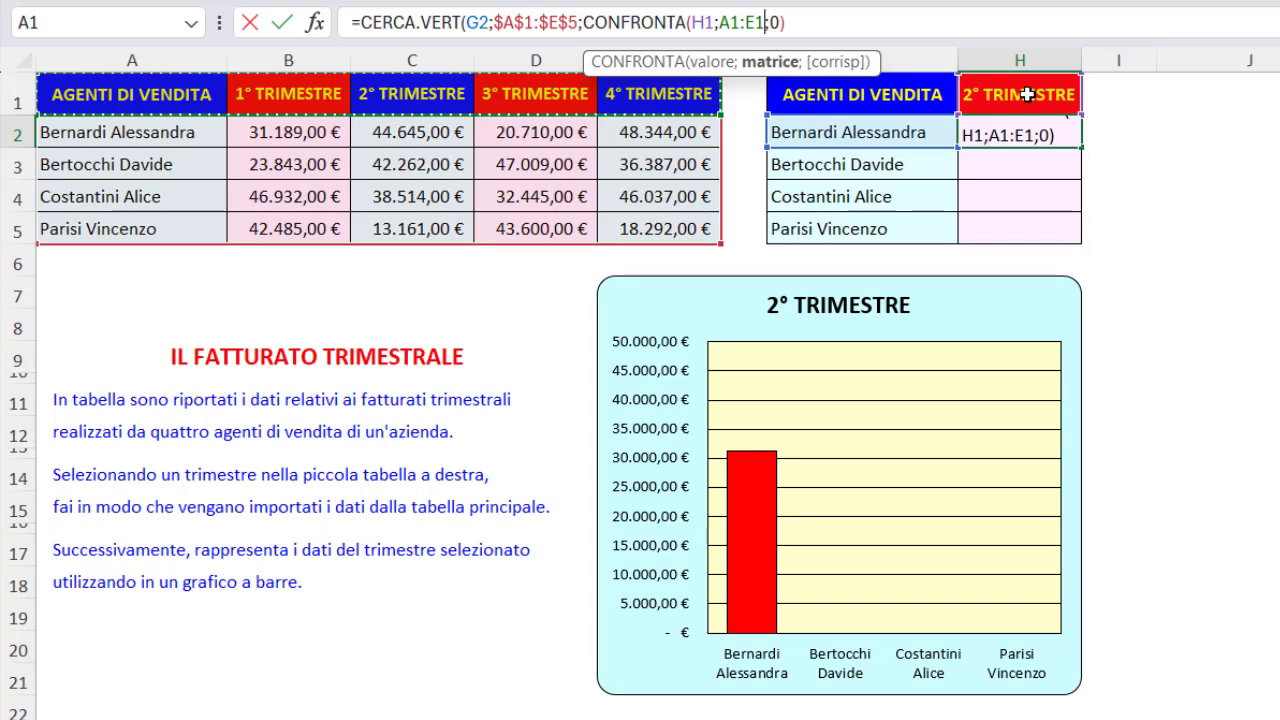
key("F4")
type(";")
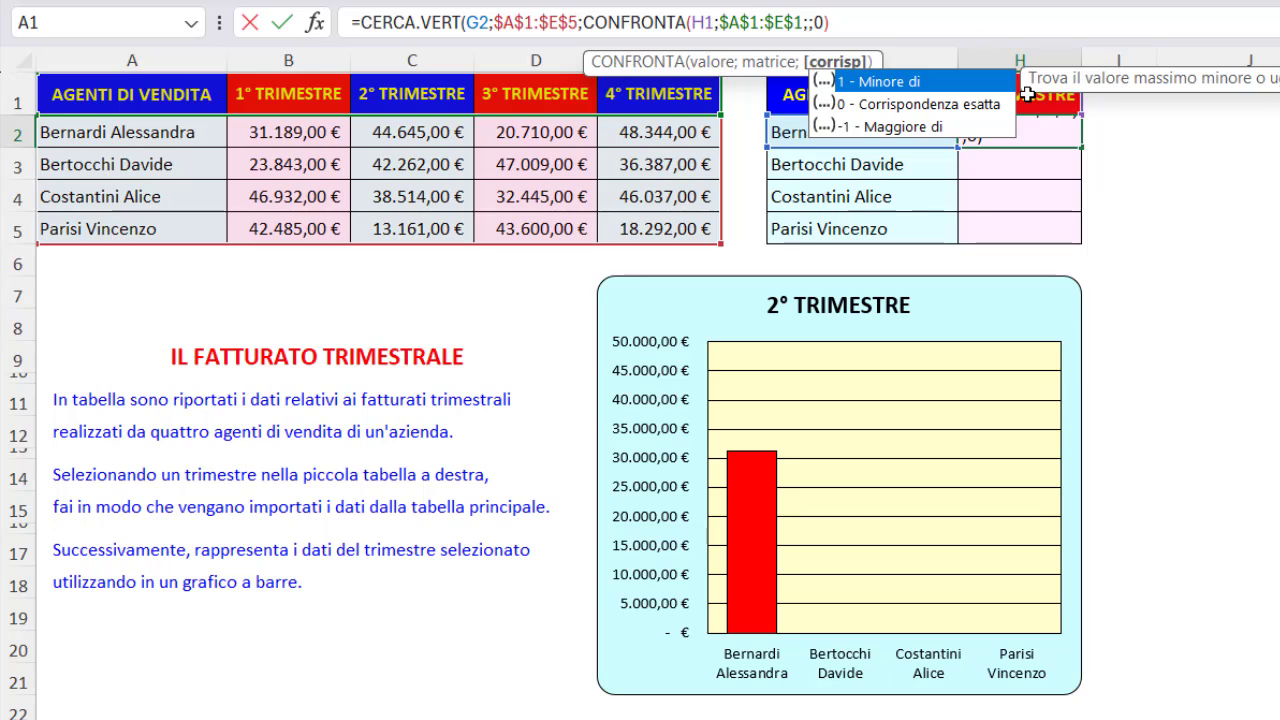
type("0)")
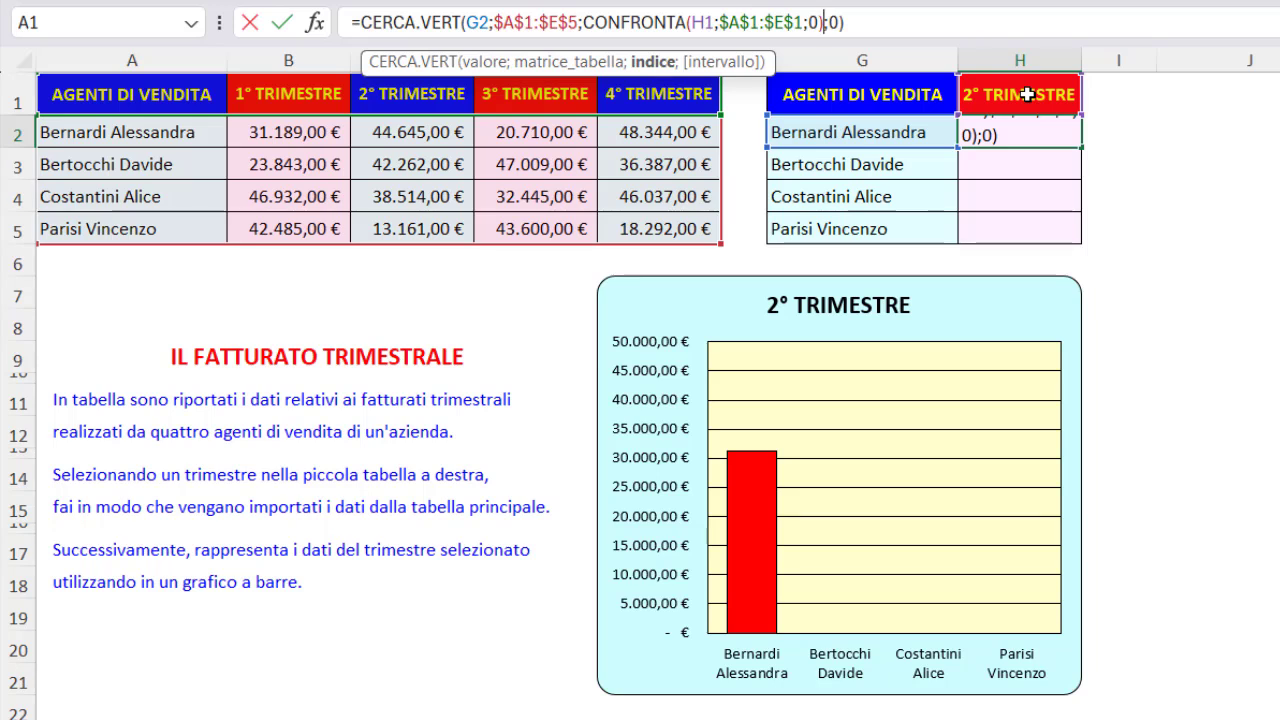
- Temporarily replace the CONFRONTA argument in H2 with 3, restore it, and confirm the combined formula
left_click(652, 66)
key("ctrl+c")
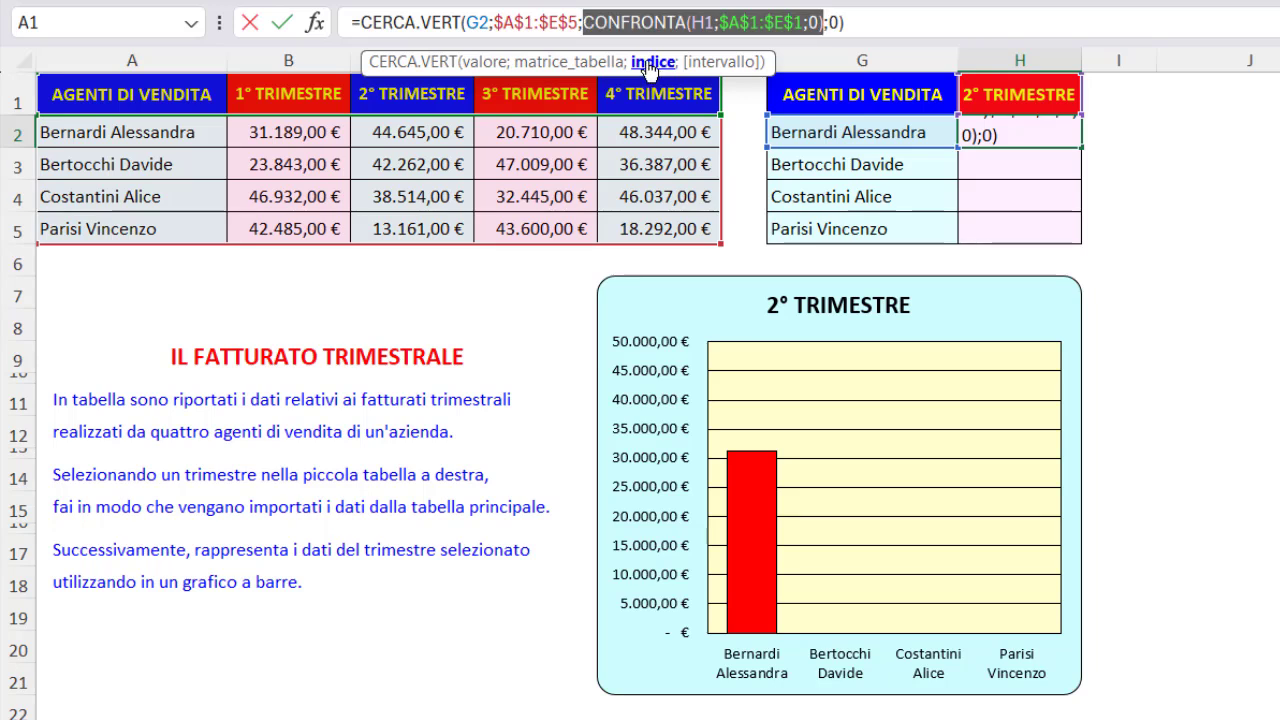
type("3")
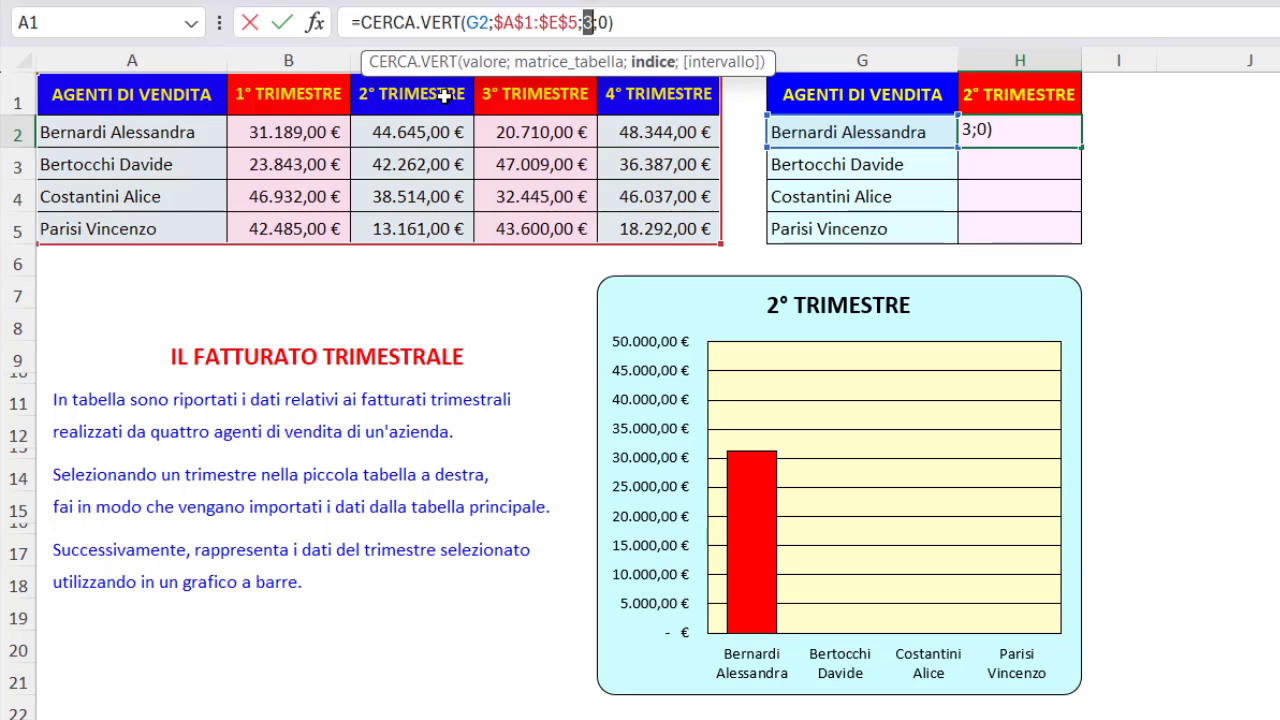
key("ctrl+v")
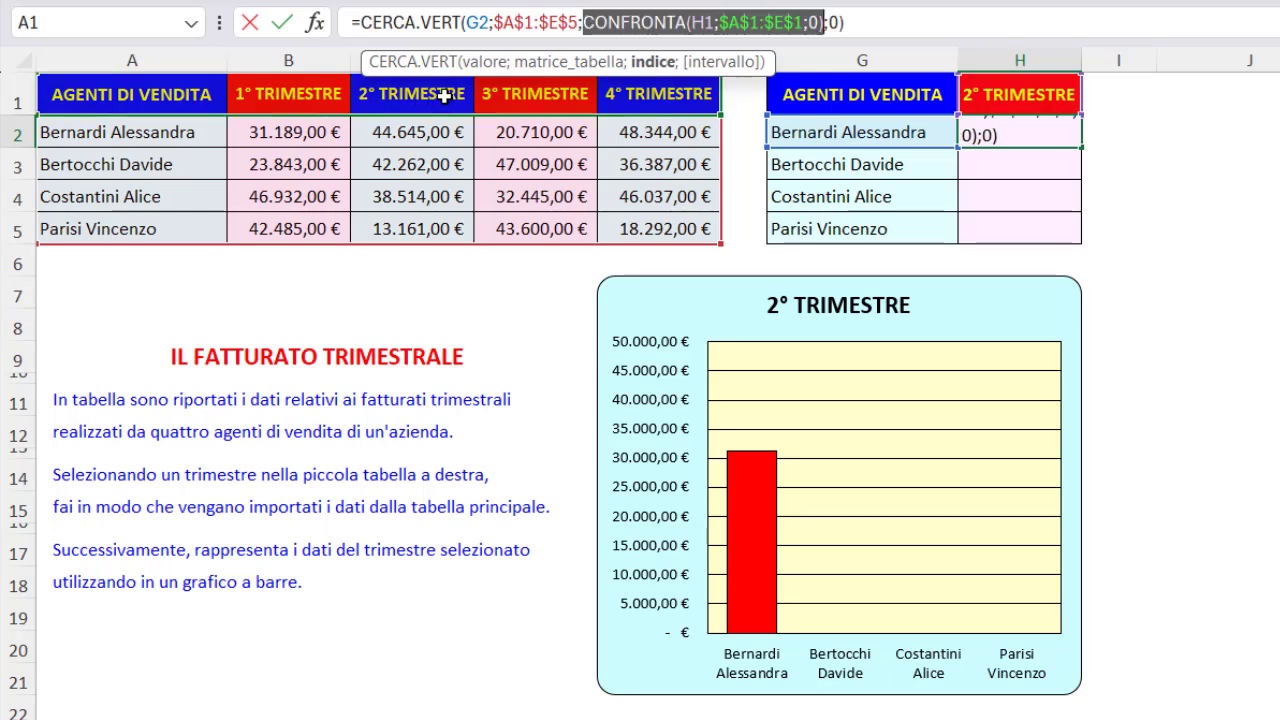
key("Return")
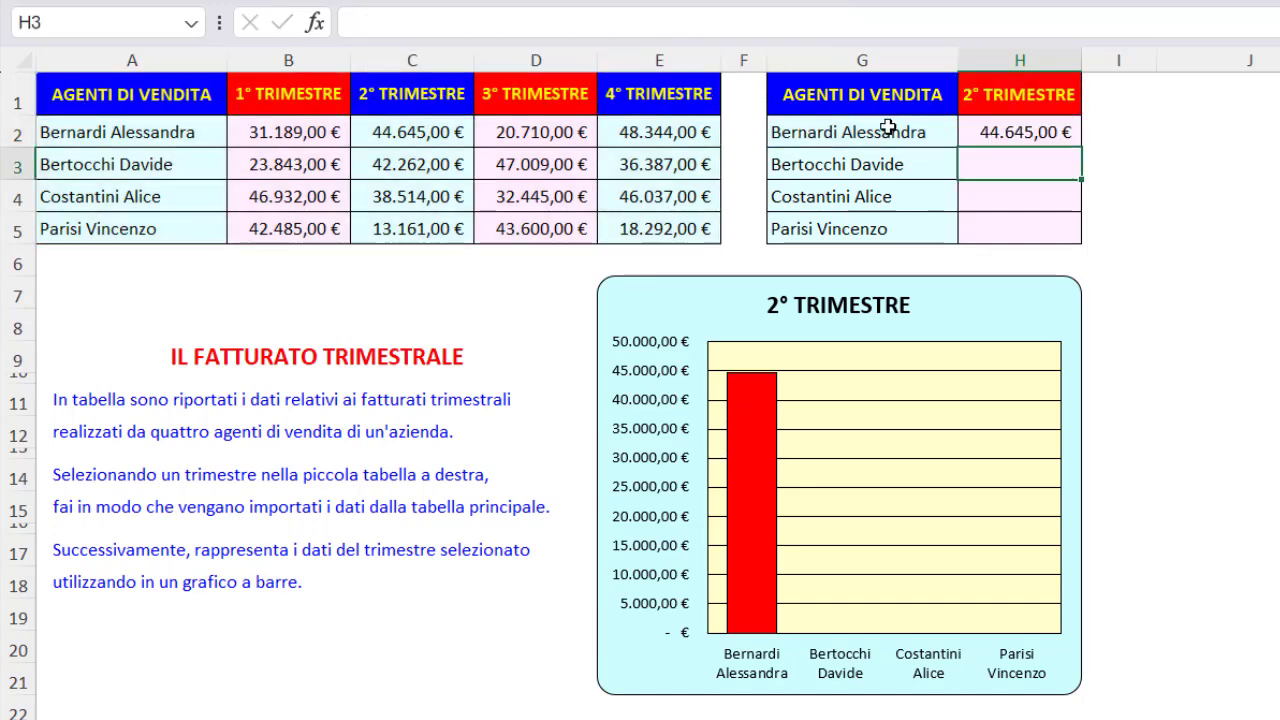
- Try the combined formula by choosing 3° TRIMESTRE as the quarter in H1
left_click(1030, 100)
left_click(1094, 102)
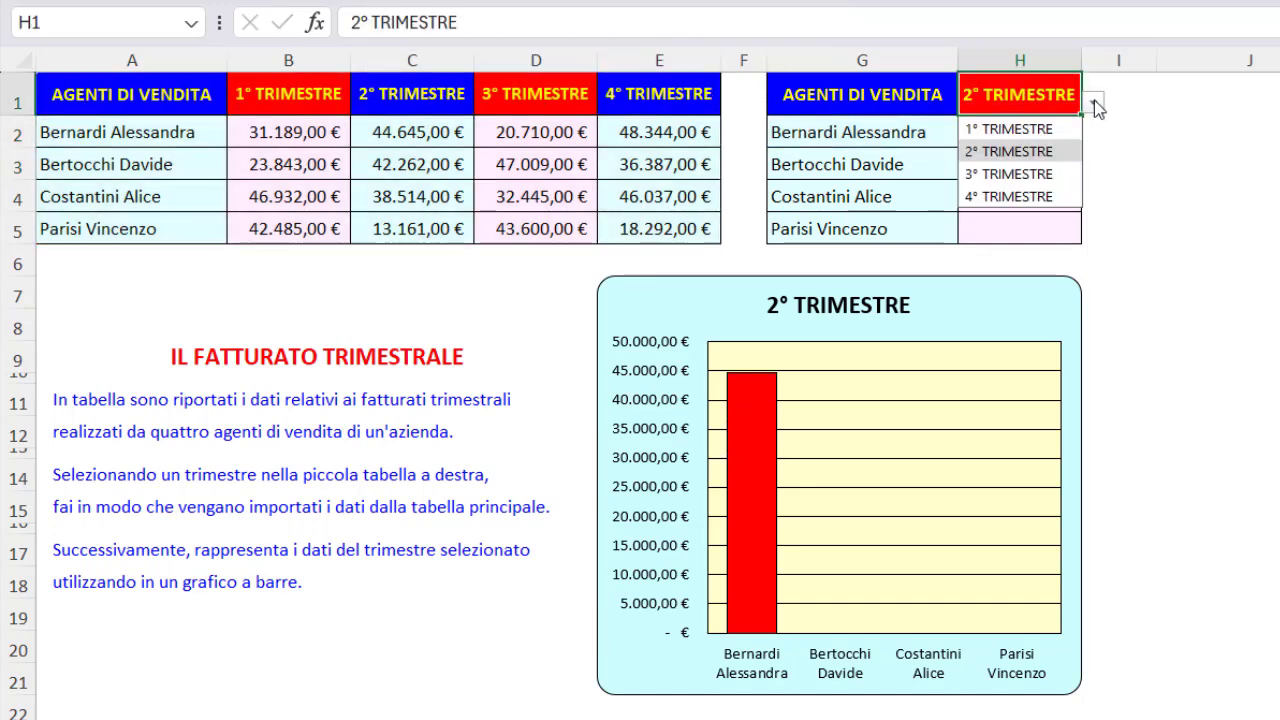
left_click(1034, 176)
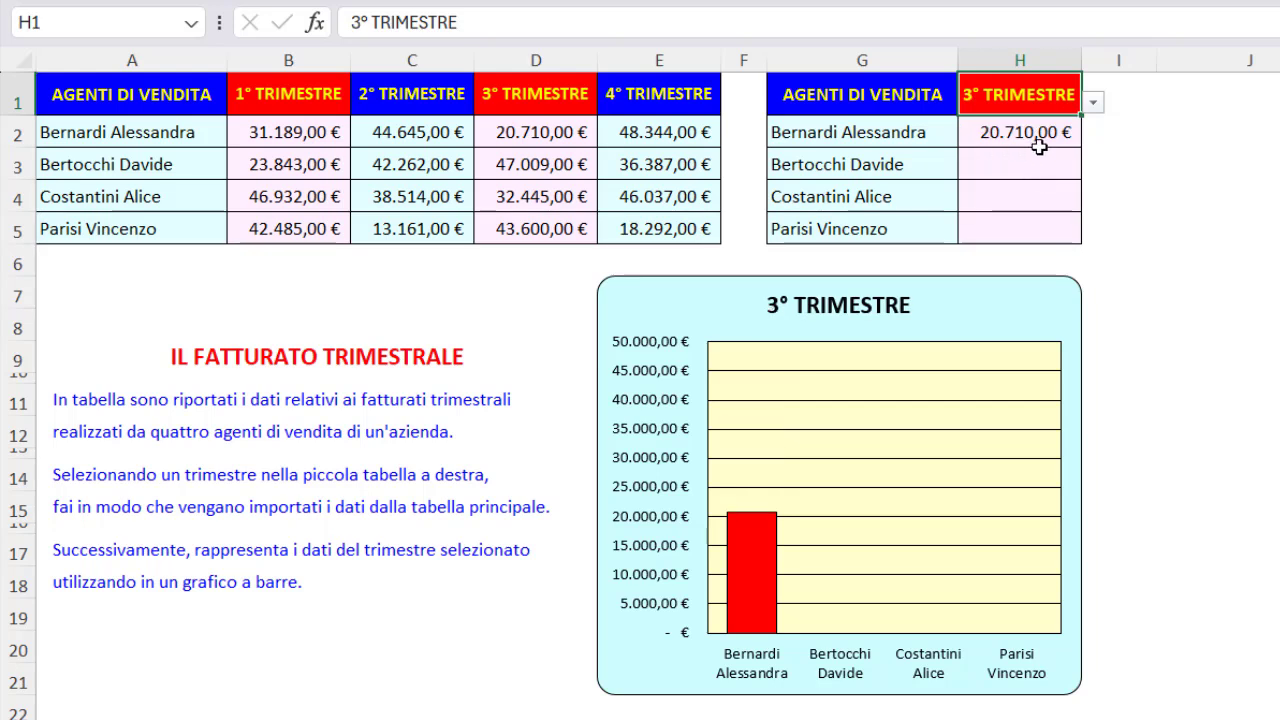
- Make the H1 reference absolute ($H$1) in H2's formula and copy the formula down through H5
left_click(1040, 143)
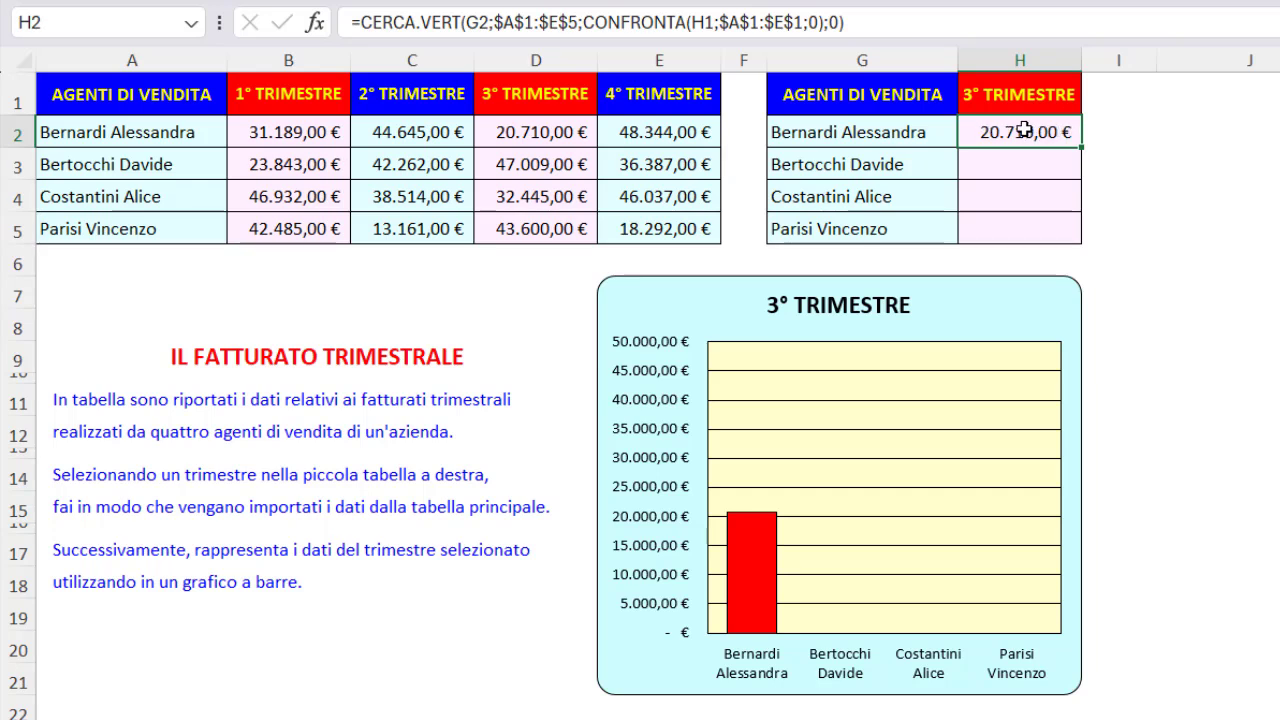
left_click(705, 22)
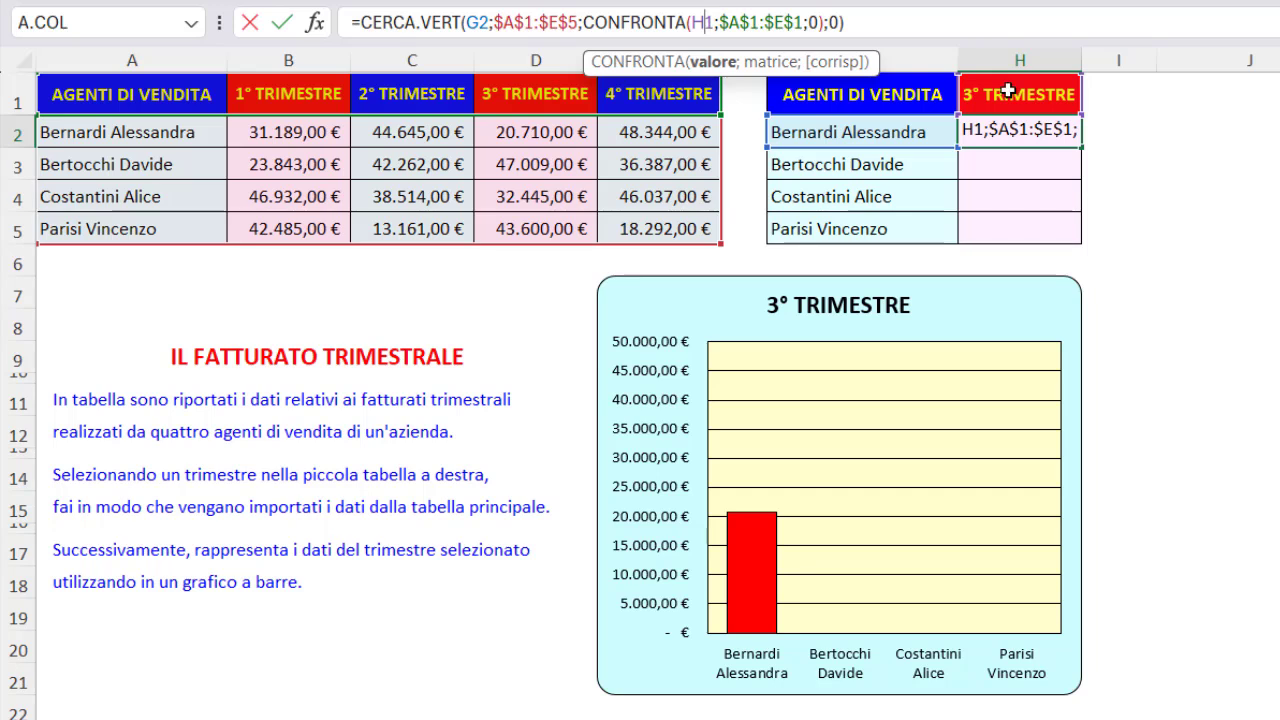
key("F4")
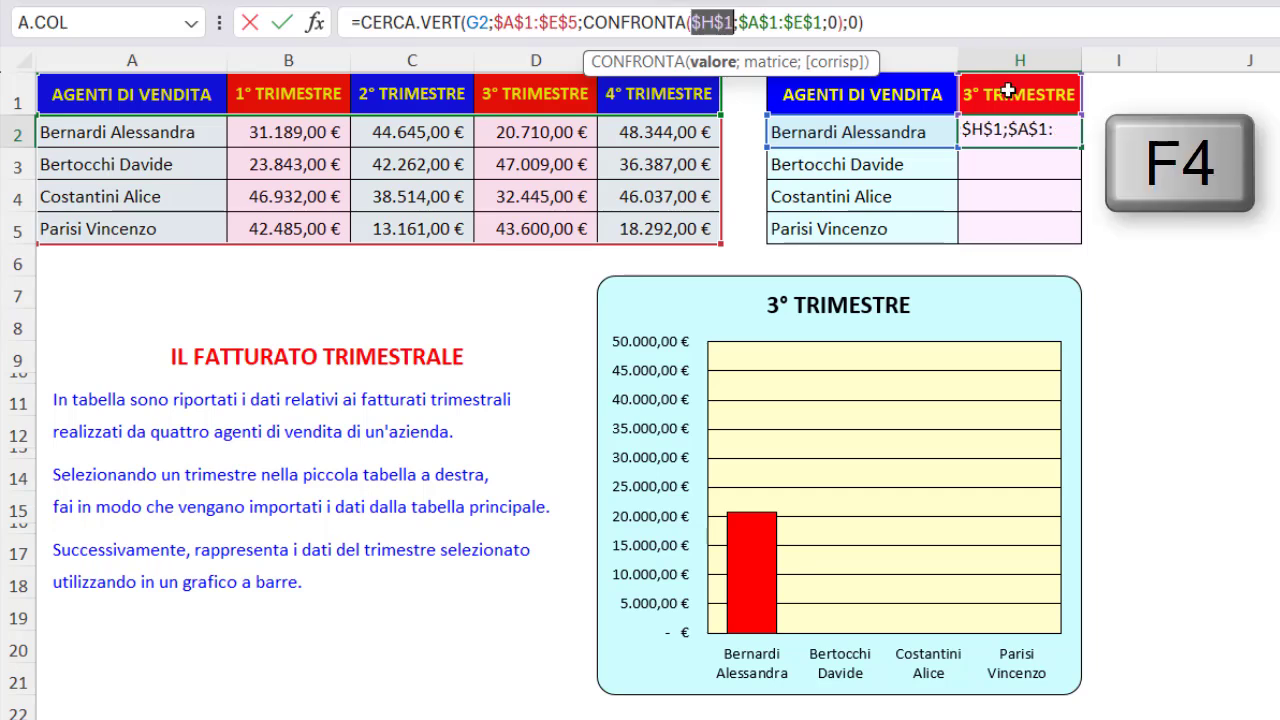
key("Return")
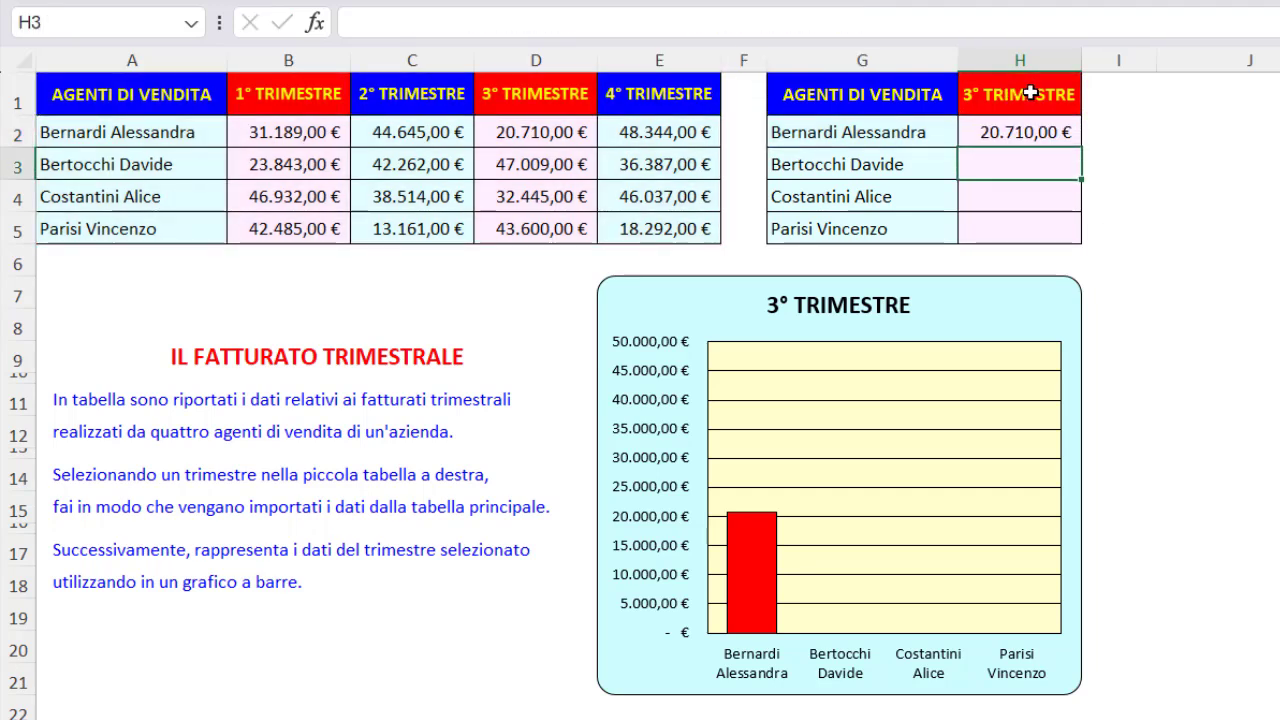
left_click(1063, 130)
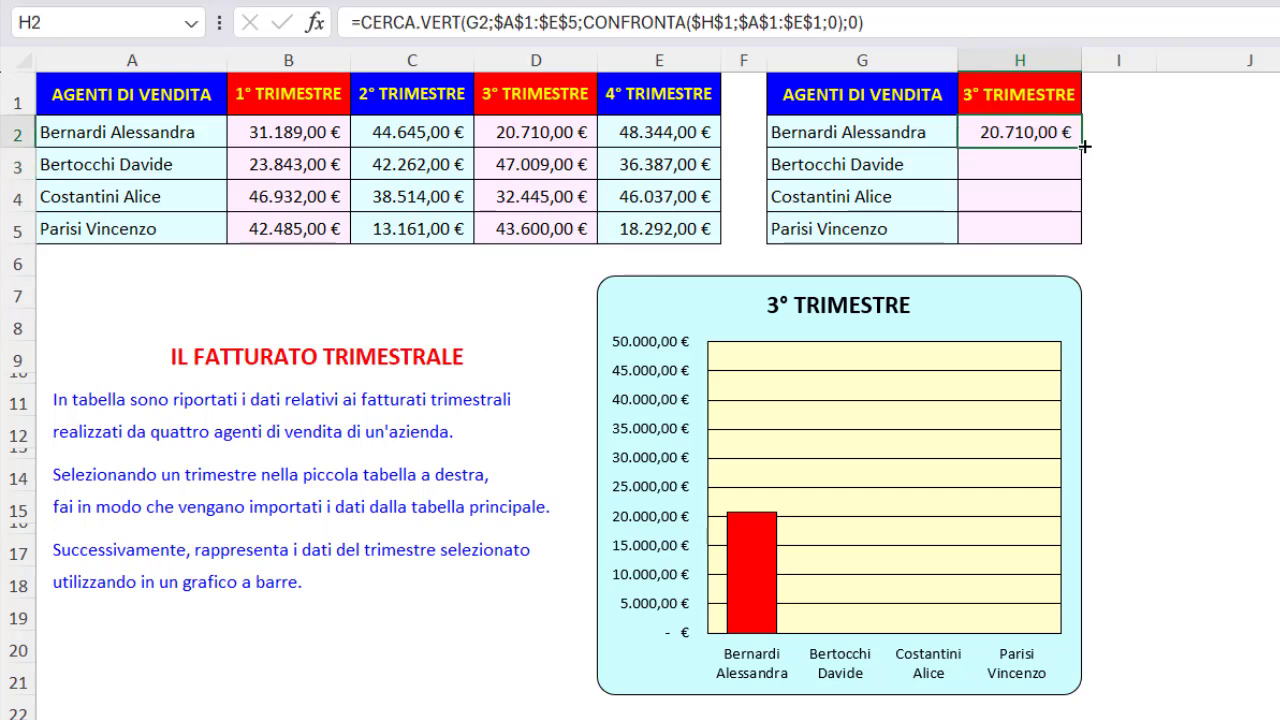
double_click(1081, 146)
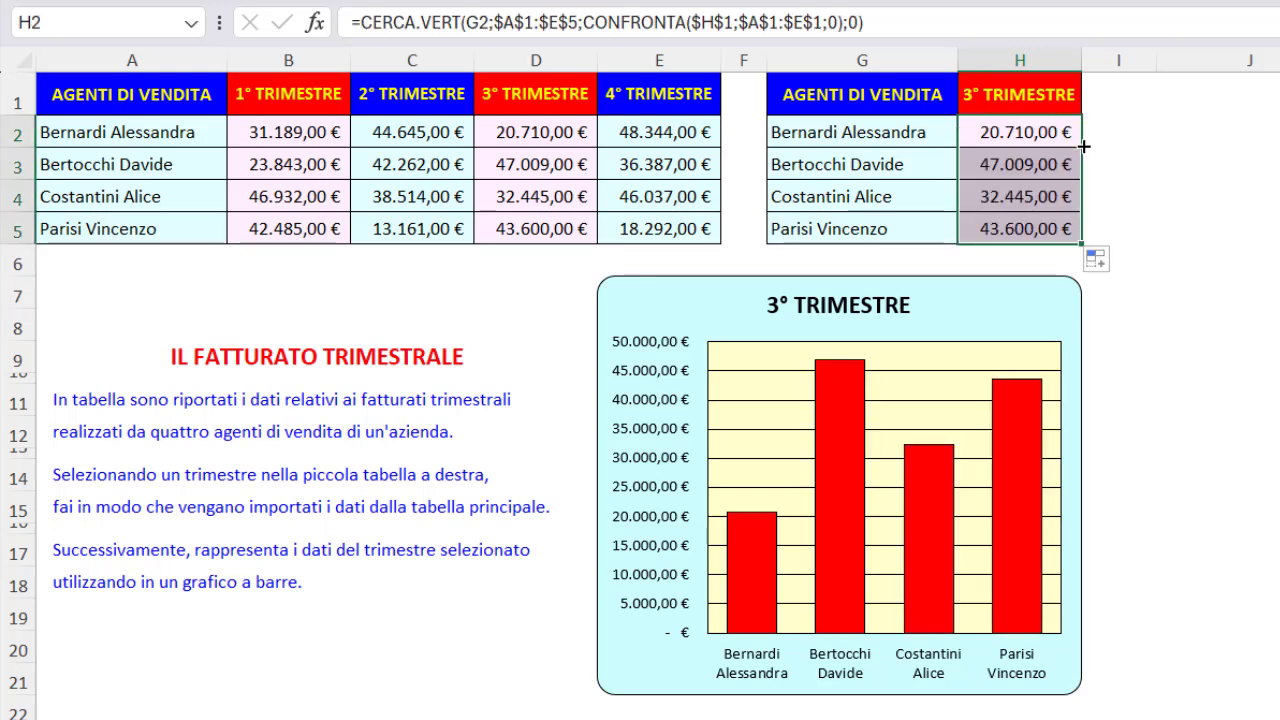
- Set the quarter in H1 to 4° TRIMESTRE and select the imported data in H1:H5
left_click(1065, 90)
left_click(1094, 103)
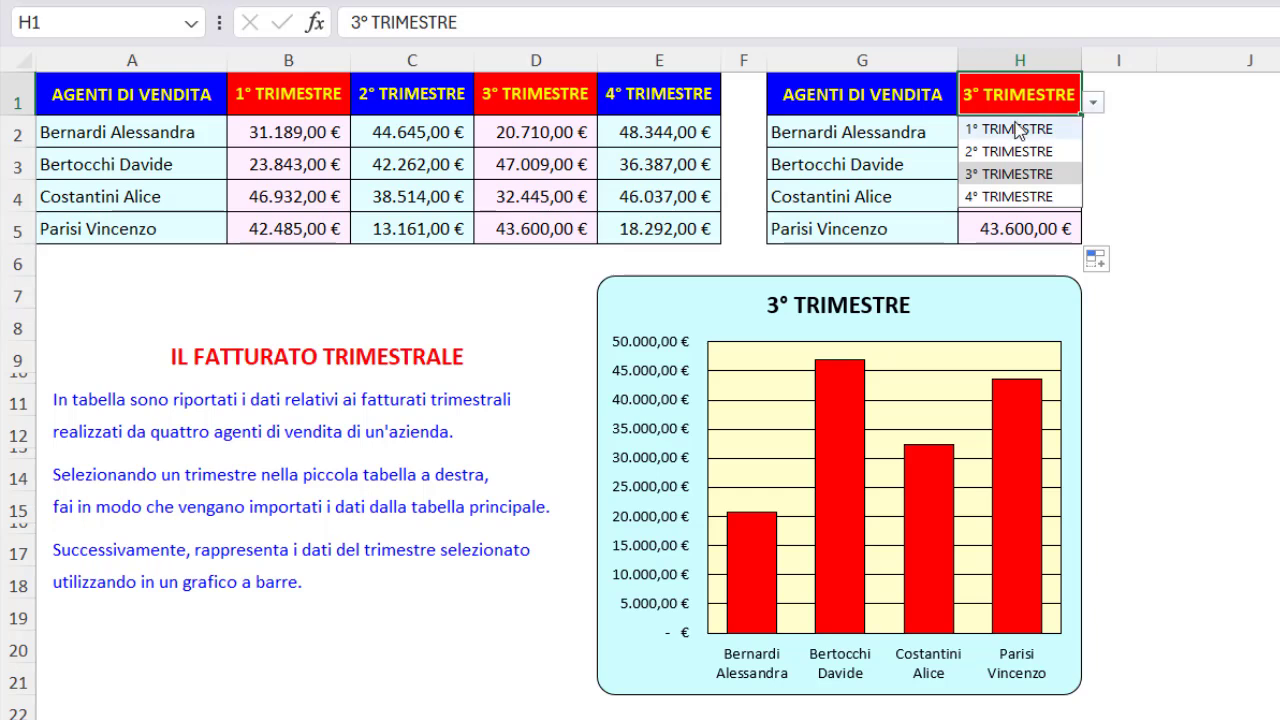
left_click(1010, 196)
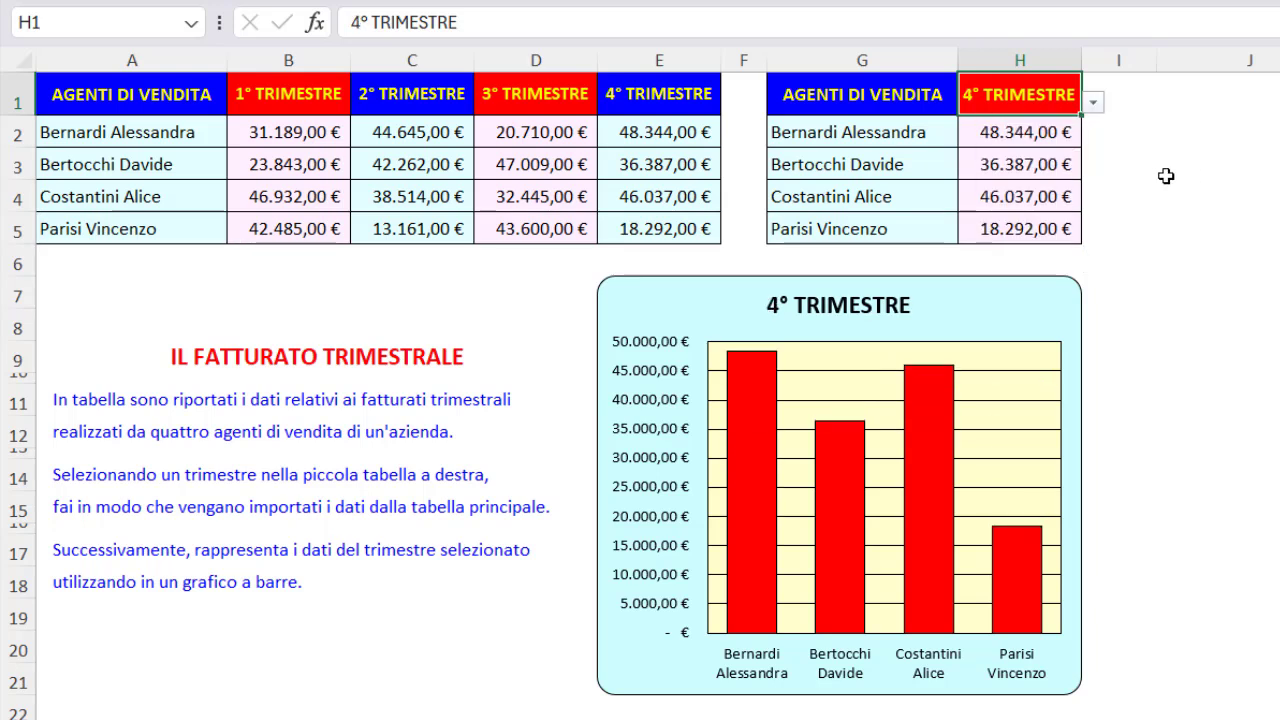
left_click_drag(864, 94, 1018, 230)
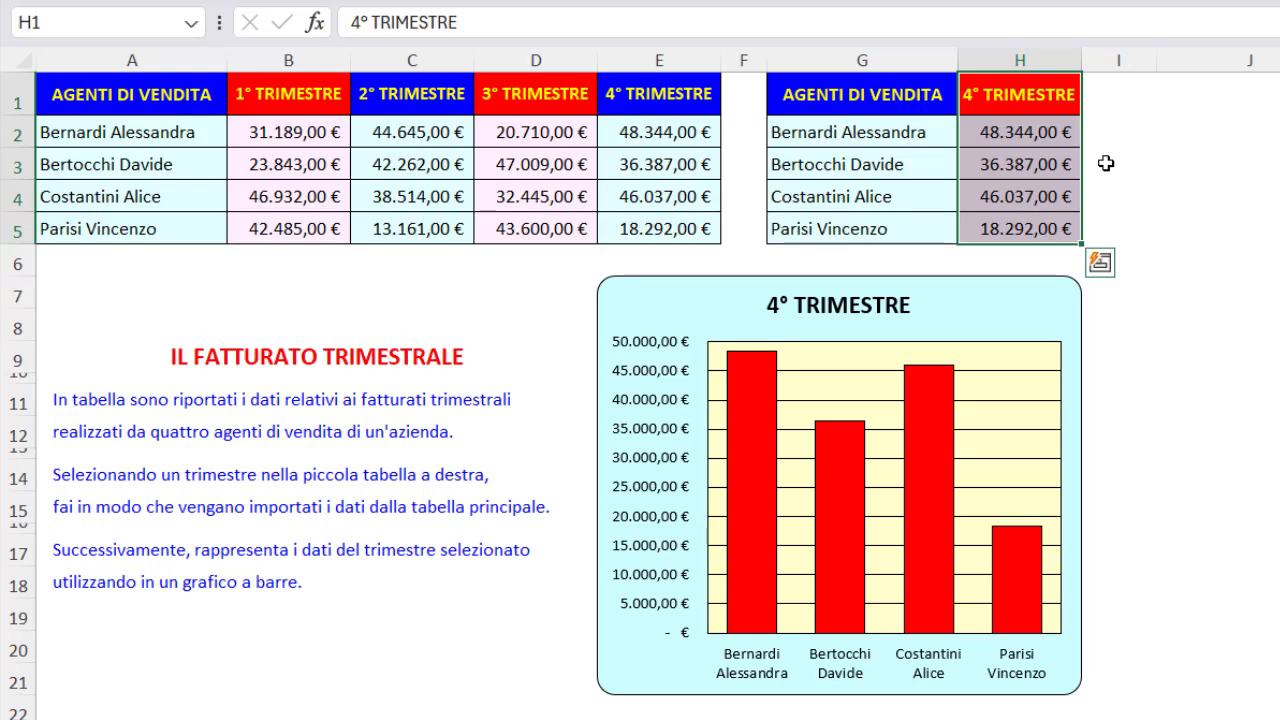
- Clear the quarter in H1 and undo the deletion
left_click(1046, 103)
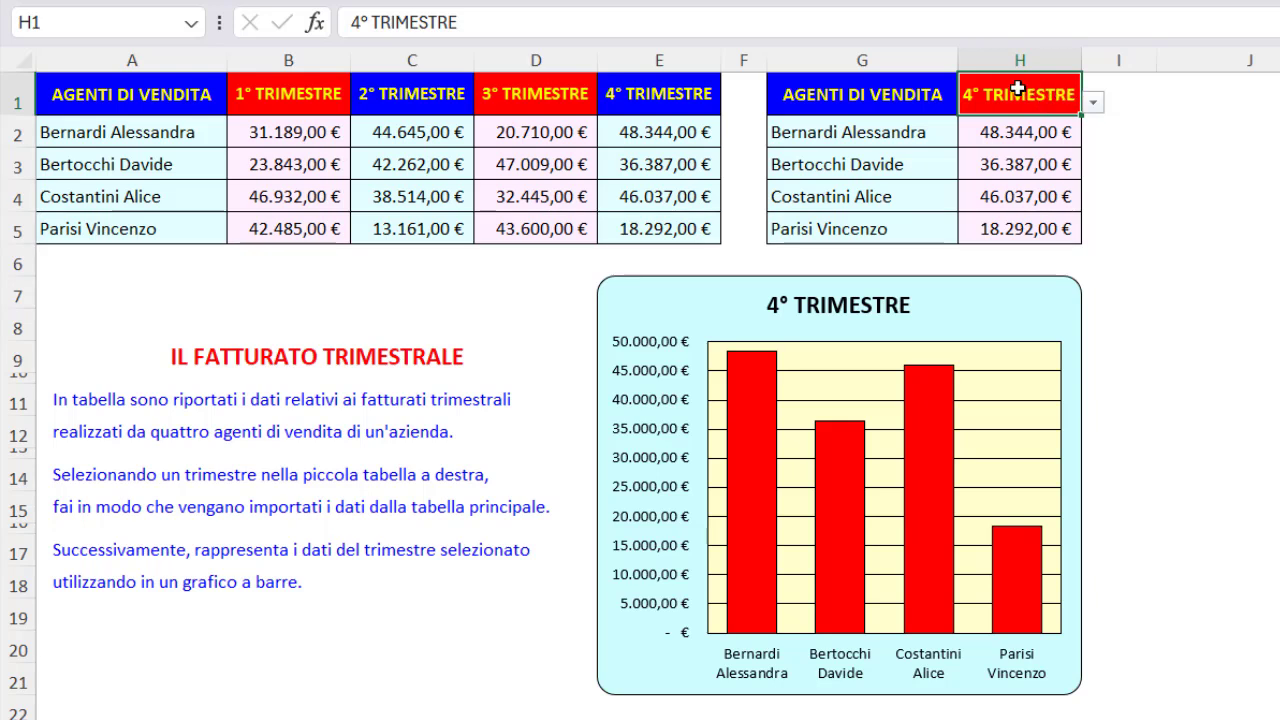
key("Delete")
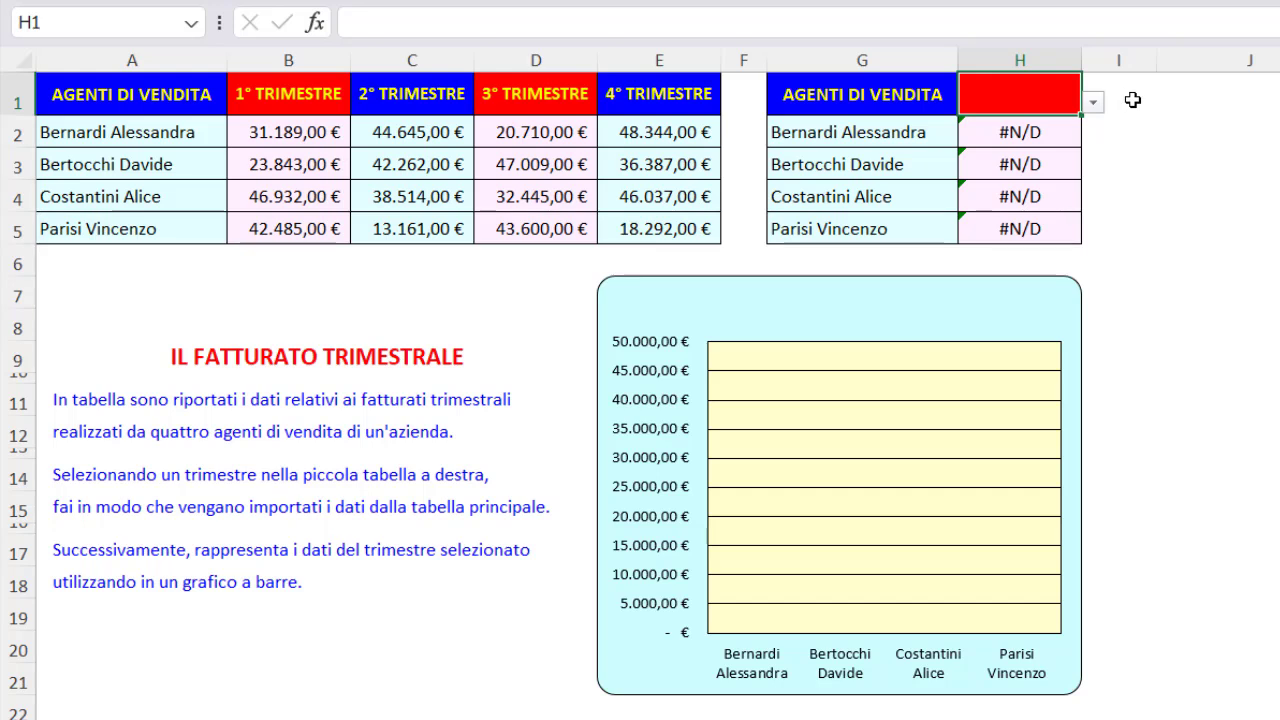
key("ctrl+z")
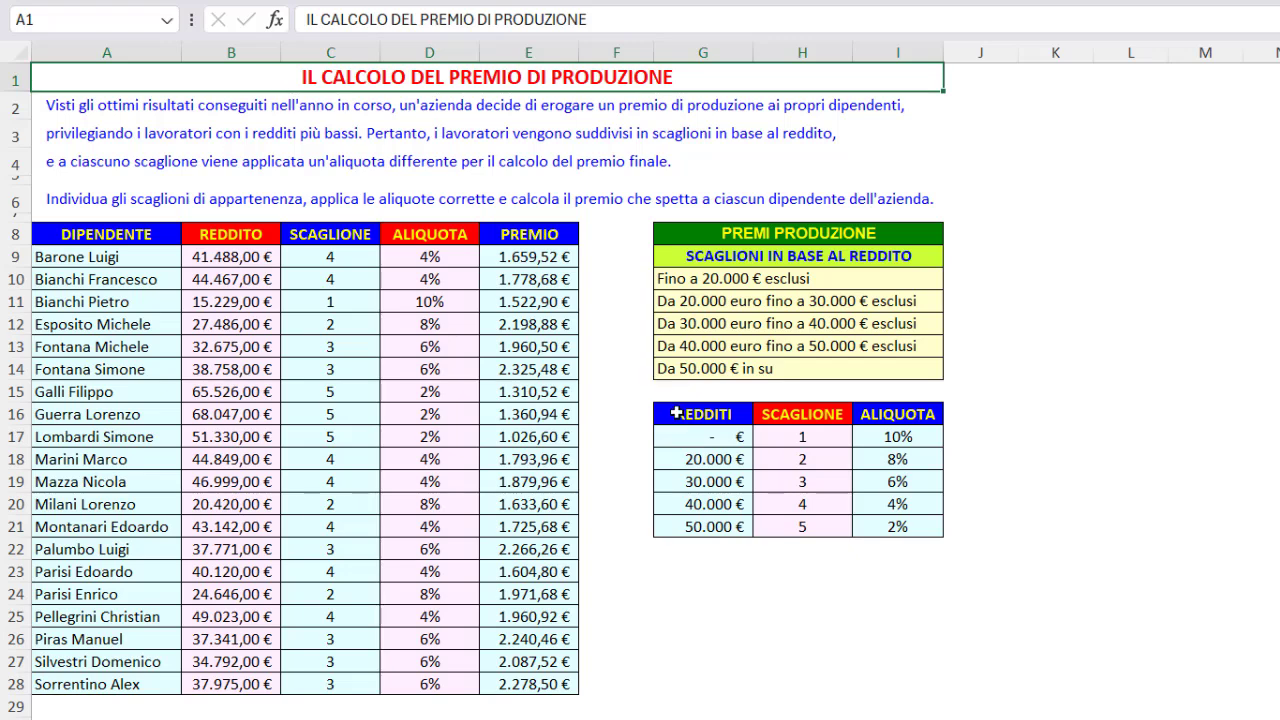
- On the production bonus sheet, examine the bracket table G16:I21 and the value and array arguments of C9's CONFRONTA formula
left_click_drag(677, 413, 888, 531)
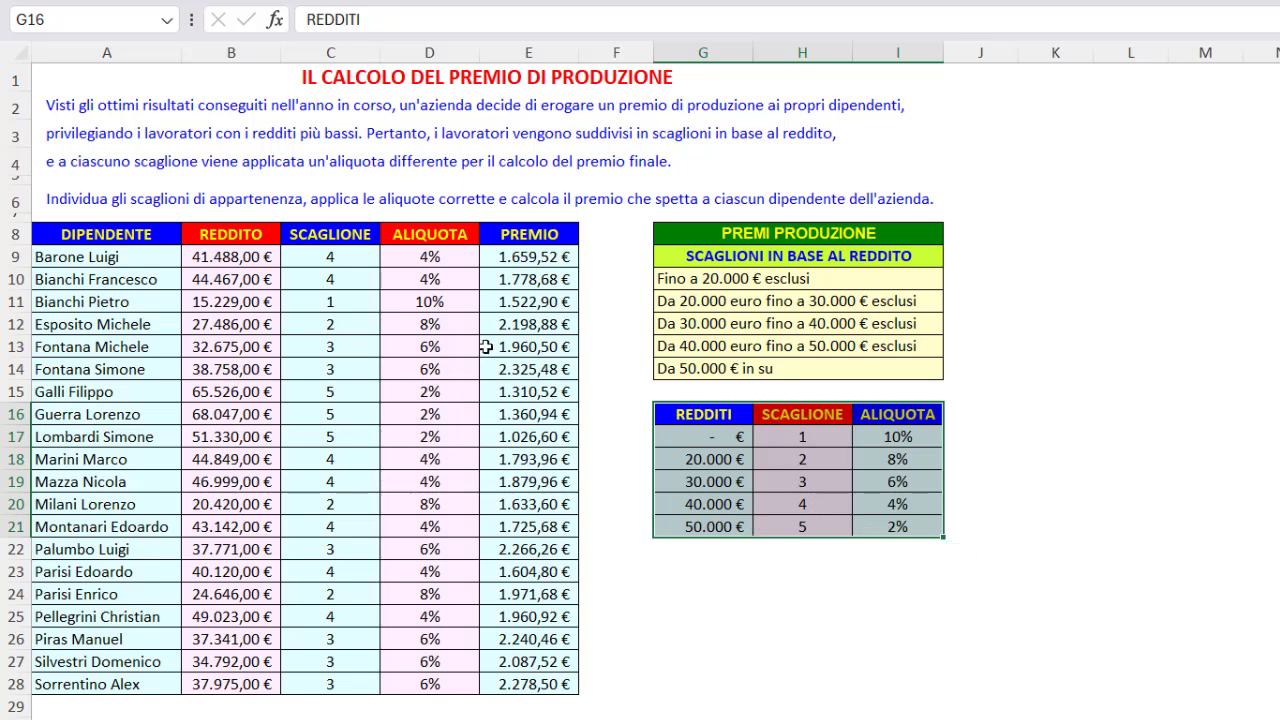
left_click(352, 257)
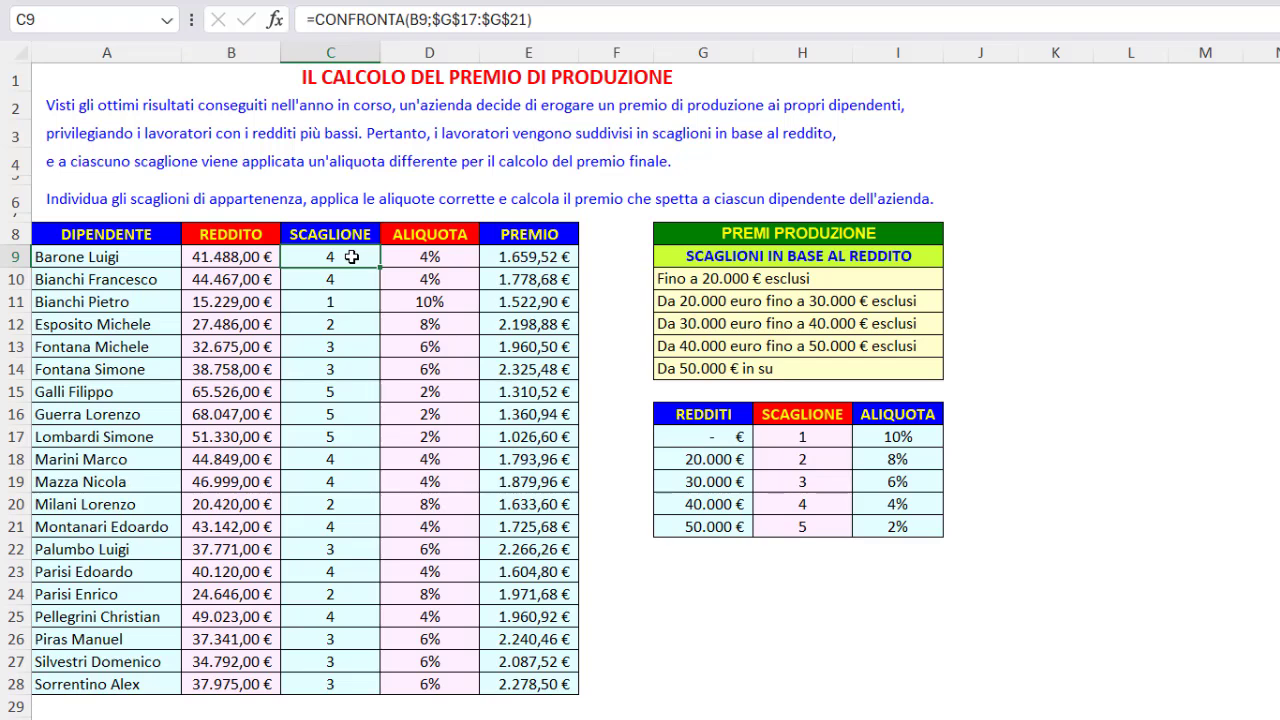
left_click(421, 19)
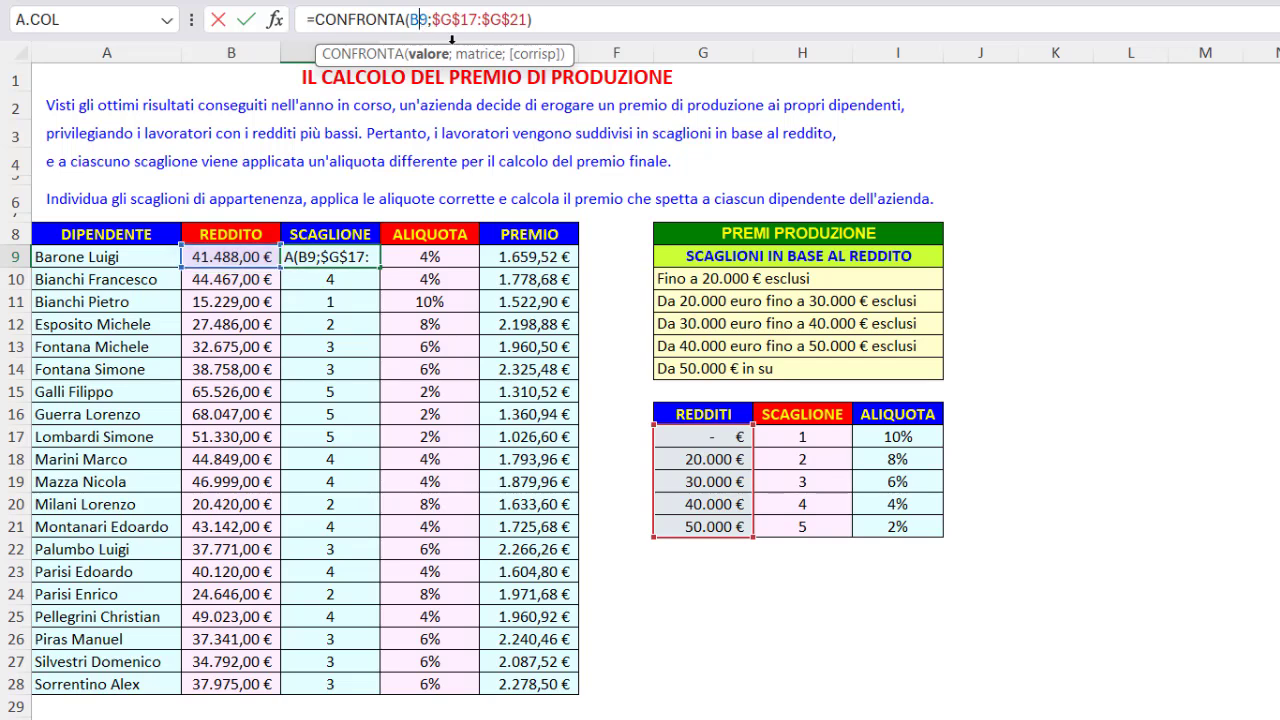
left_click(483, 44)
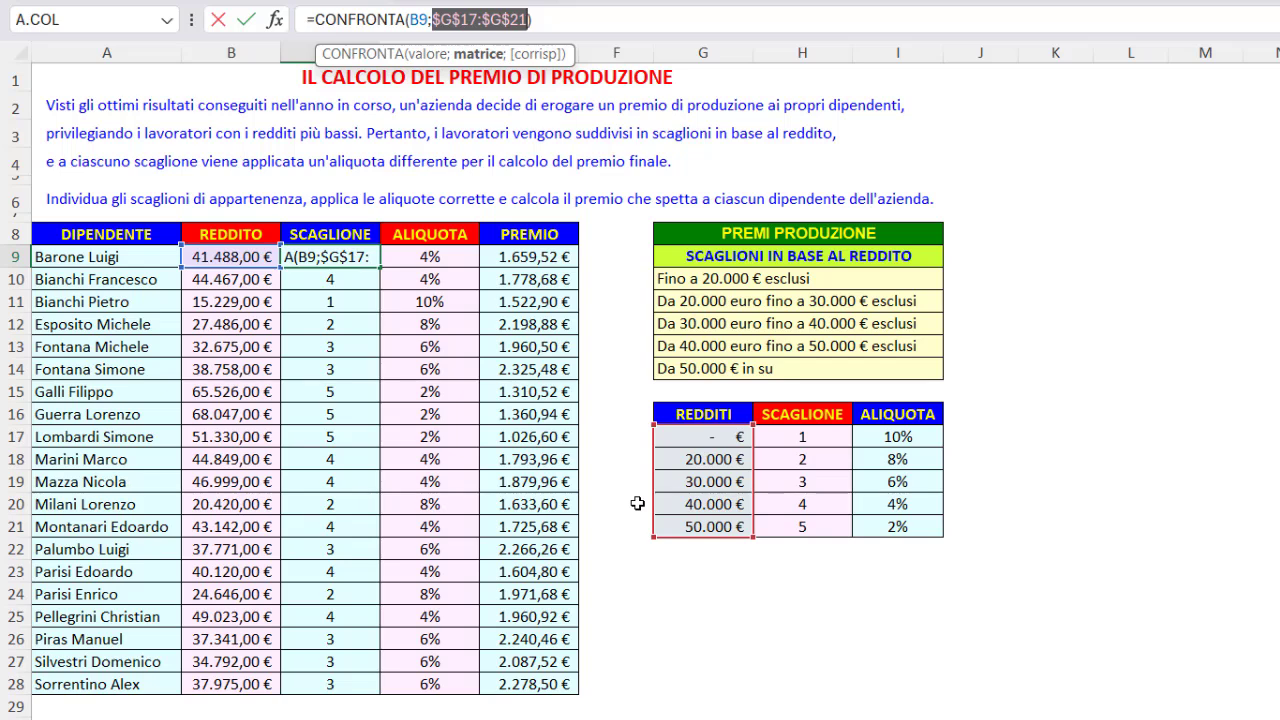
- Confirm =CONFRONTA(B9;$G$17:$G$21) in C9 and copy it down the SCAGLIONE column through C28
type(")")
key("Return")
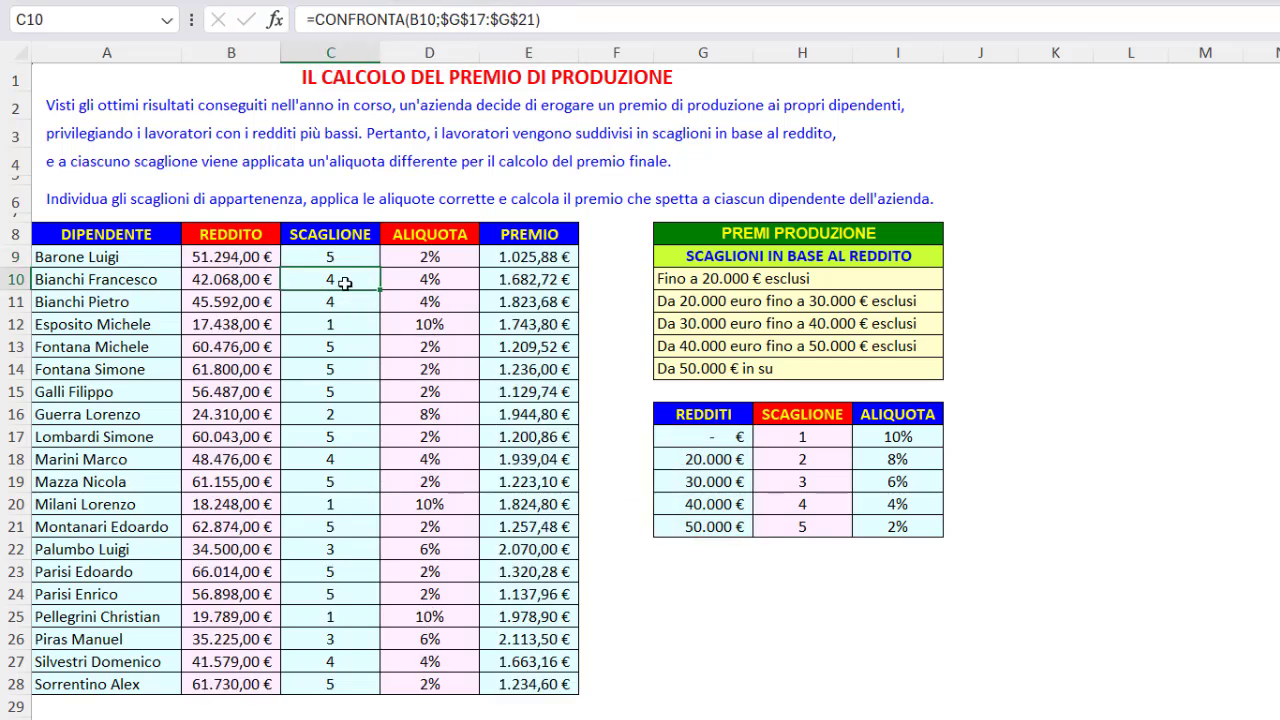
left_click(345, 258)
double_click(380, 268)
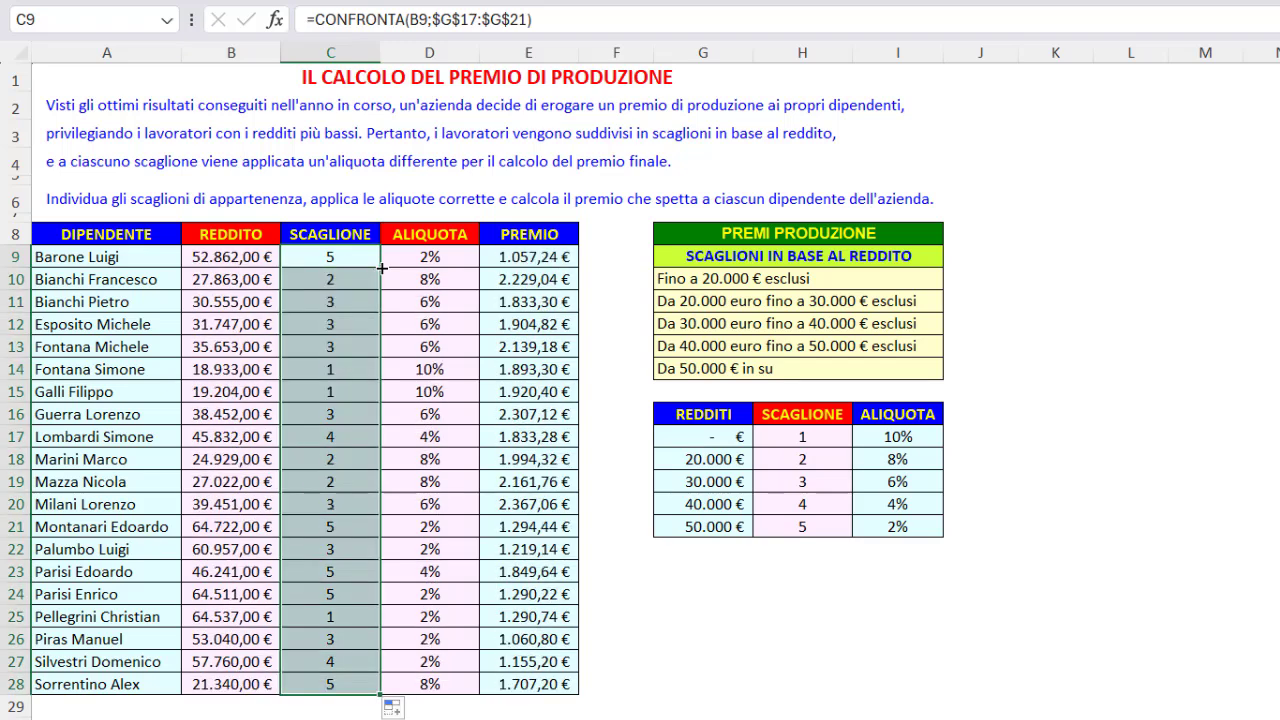
- Examine the value, table array and index arguments of the CERCA.VERT formula in D9
left_click(408, 260)
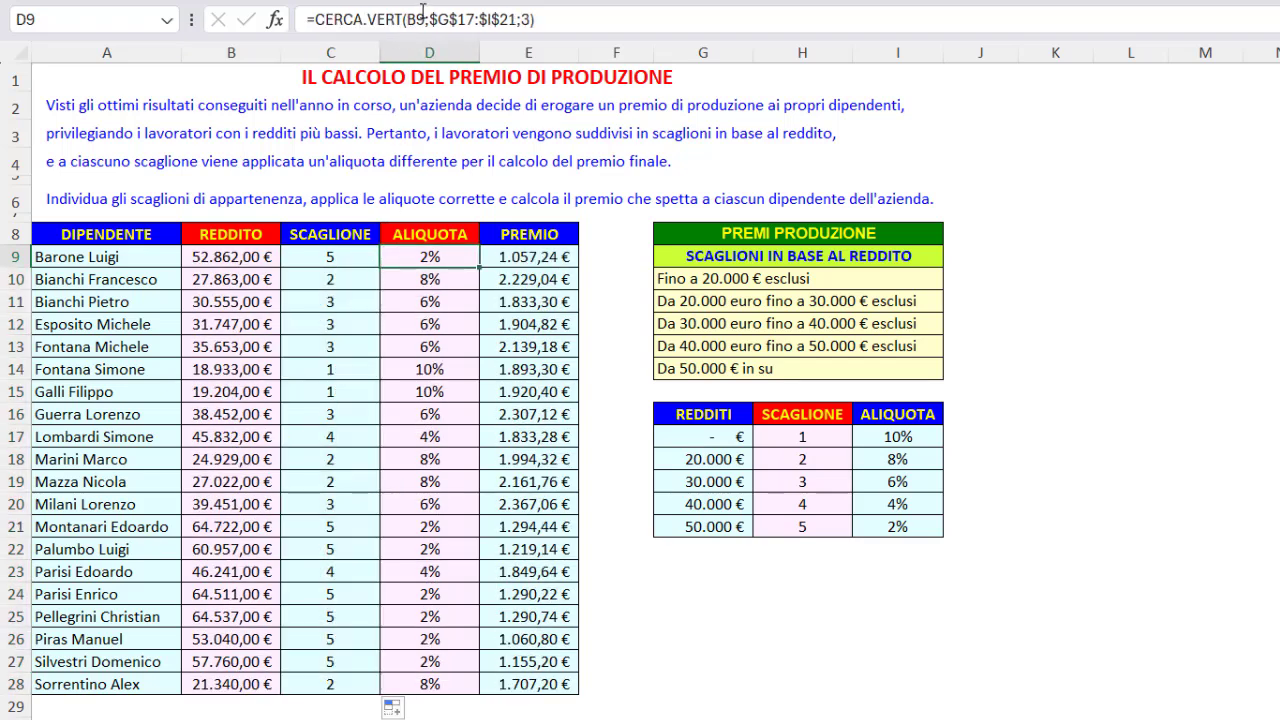
left_click(422, 18)
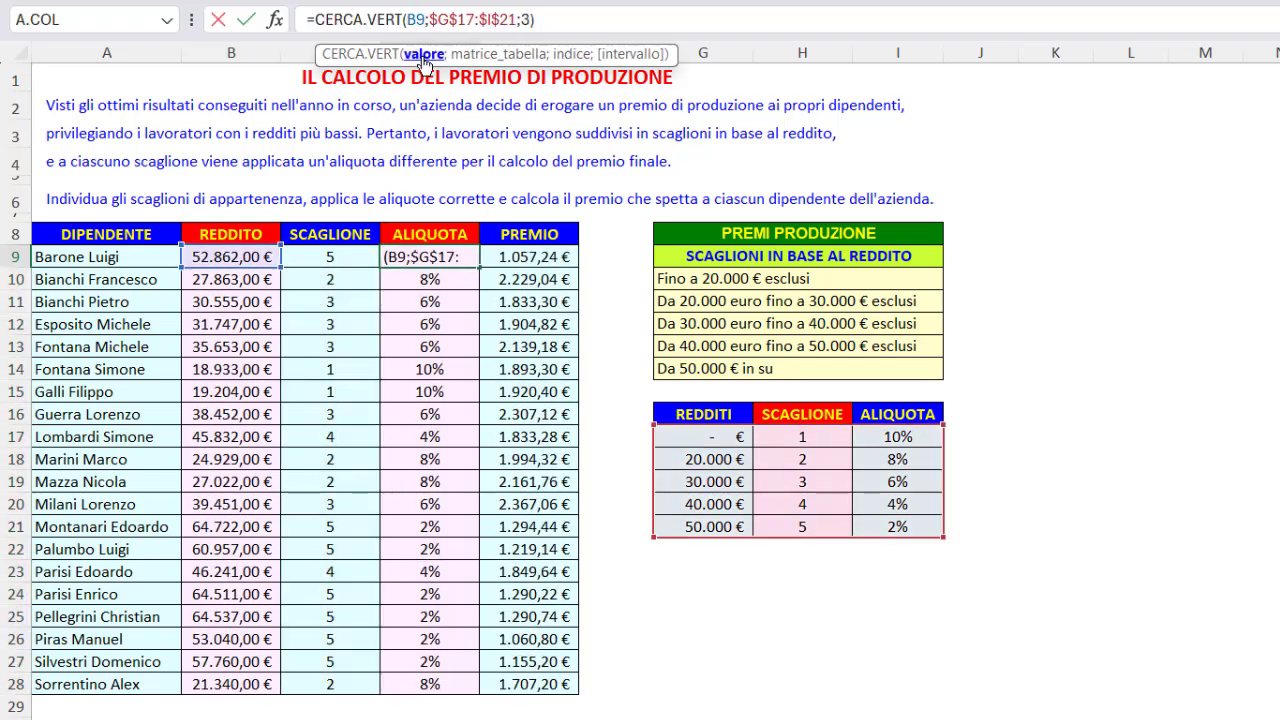
left_click(423, 56)
left_click(463, 56)
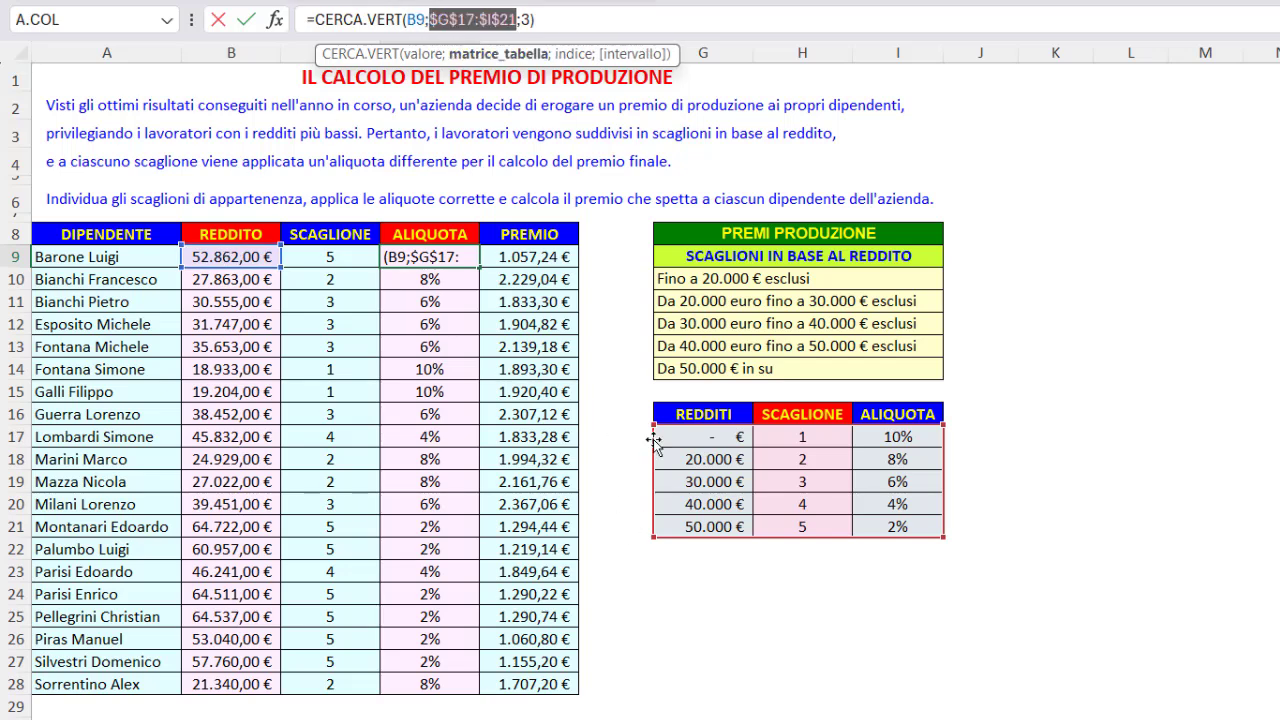
left_click(527, 20)
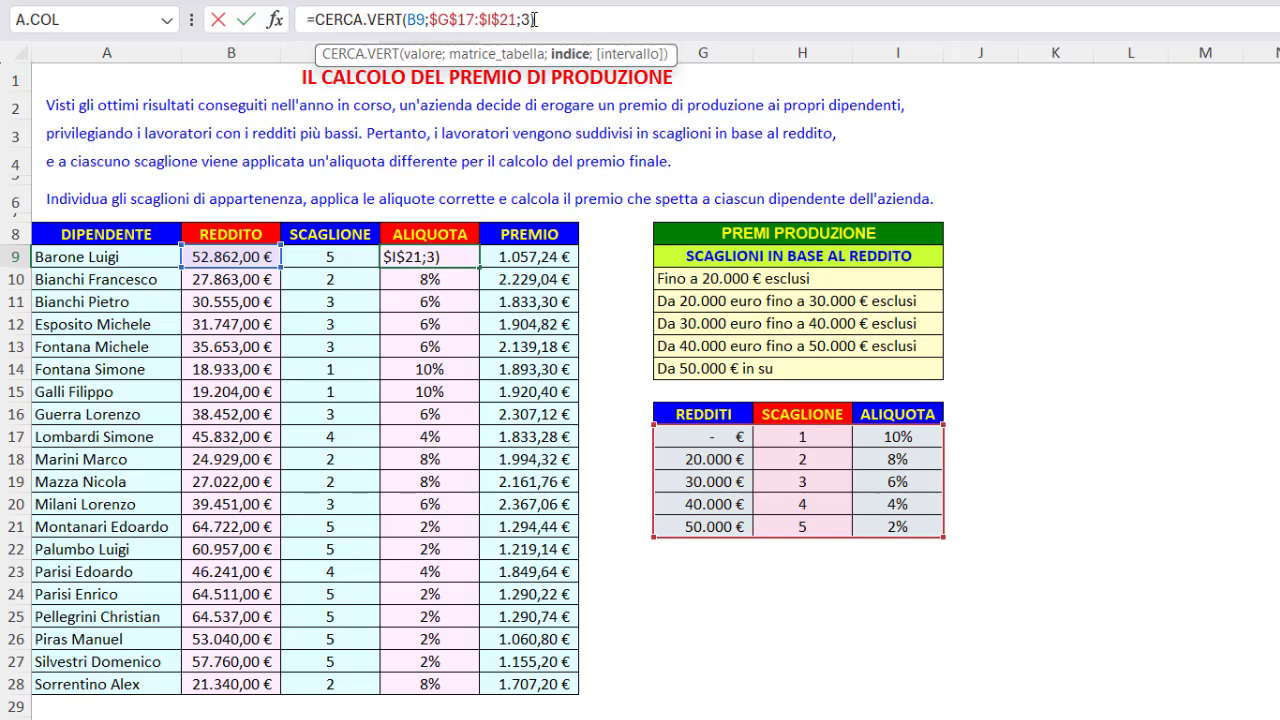
key("Return")
- Check the PREMIO formula in E9 together with the income in B9 and the rate in D9 that it multiplies
left_click(537, 251)
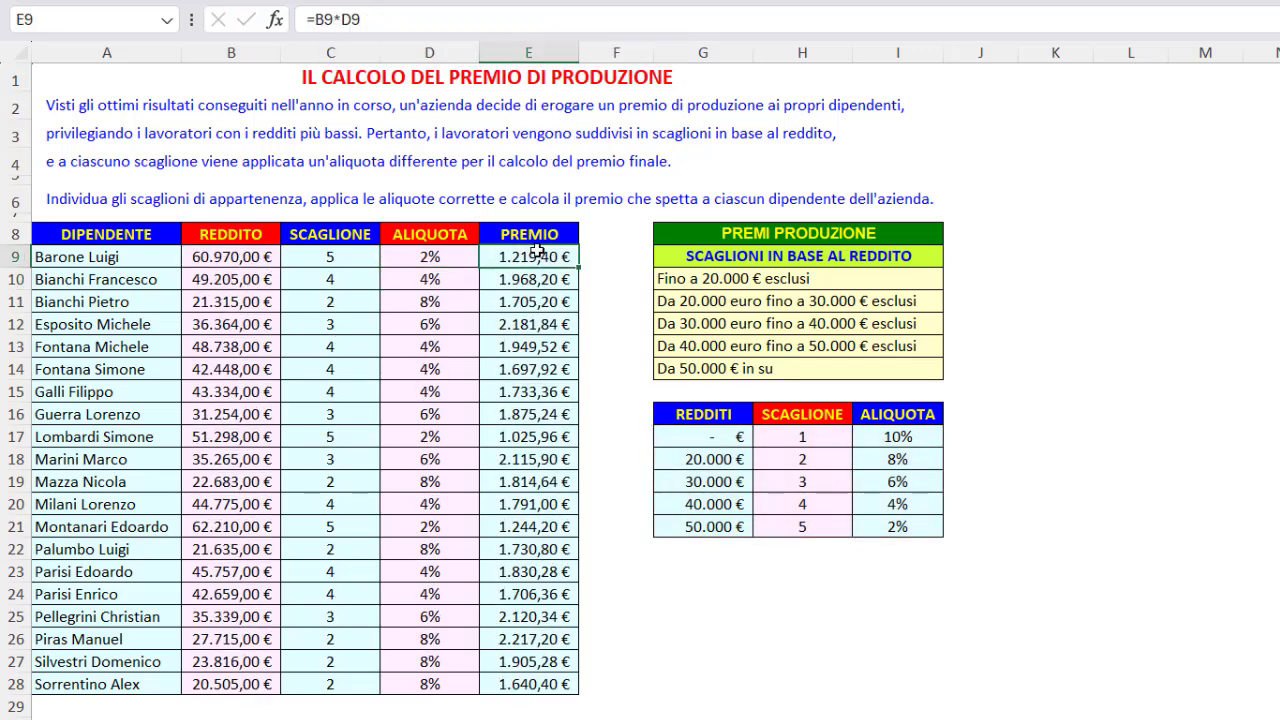
left_click(241, 258)
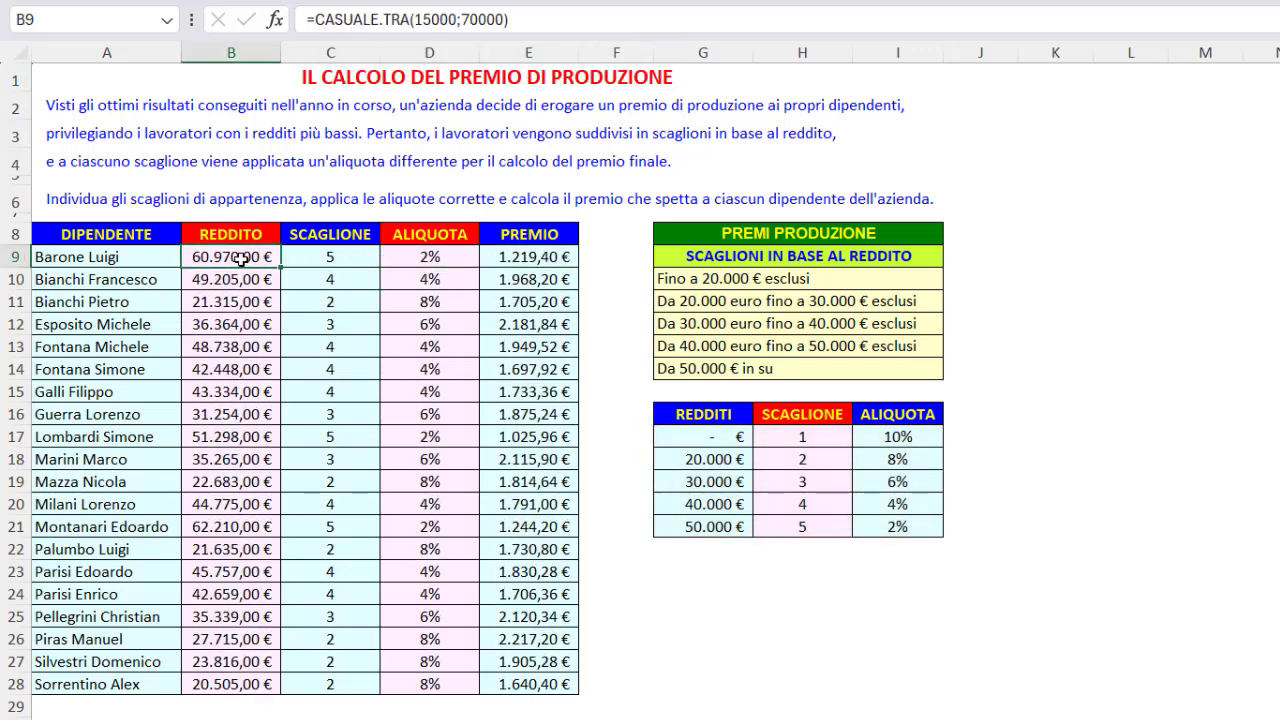
left_click(418, 257)
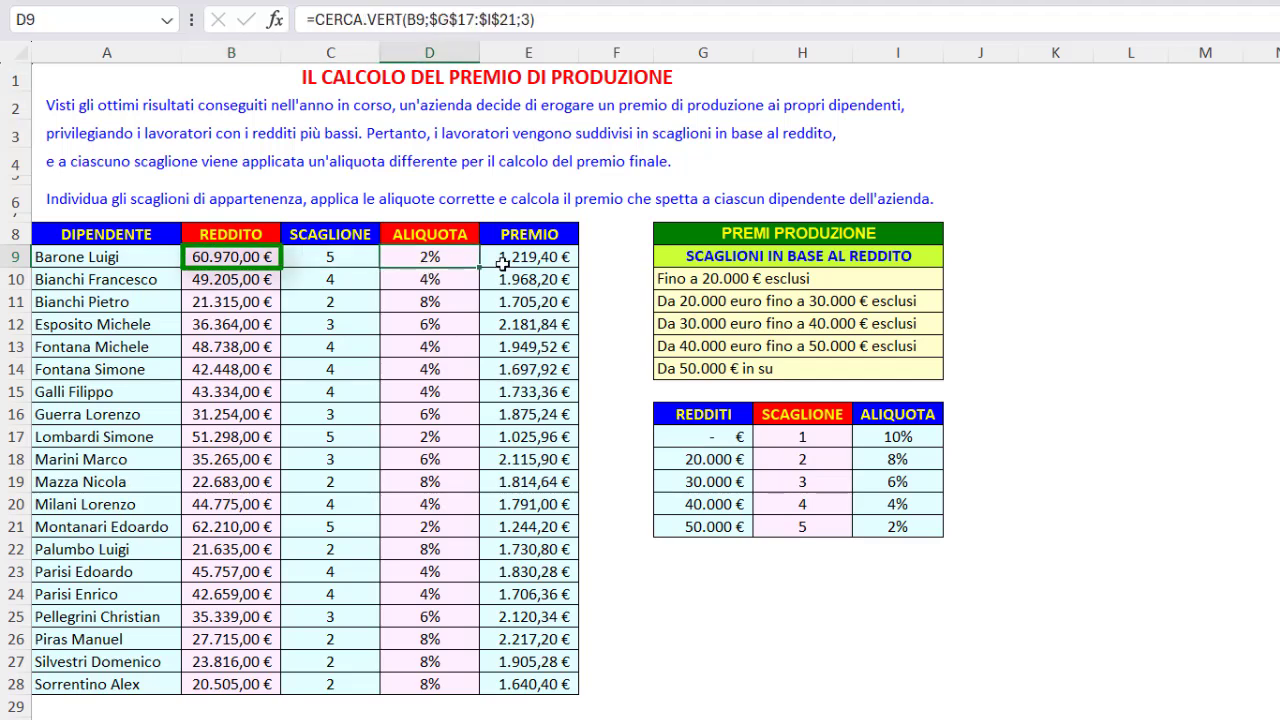
left_click(510, 258)
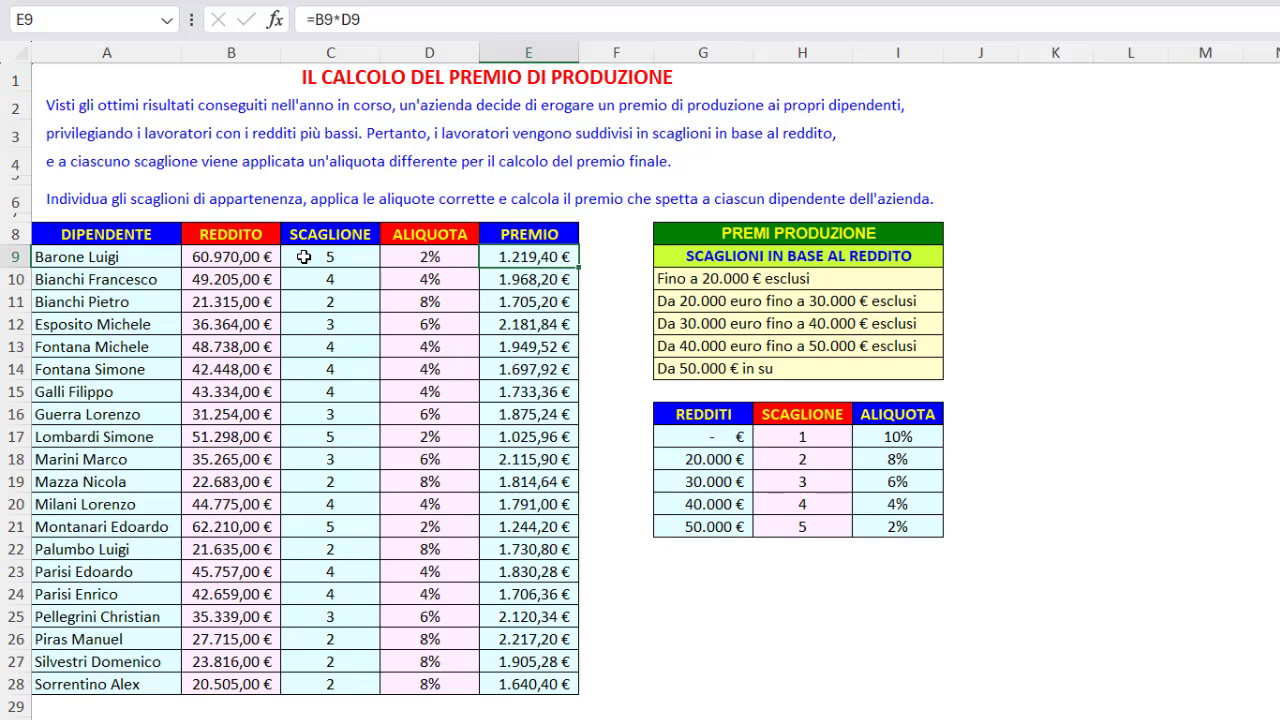
- Set the income in B9 to -1000 to test a value below the lowest bracket
left_click(249, 257)
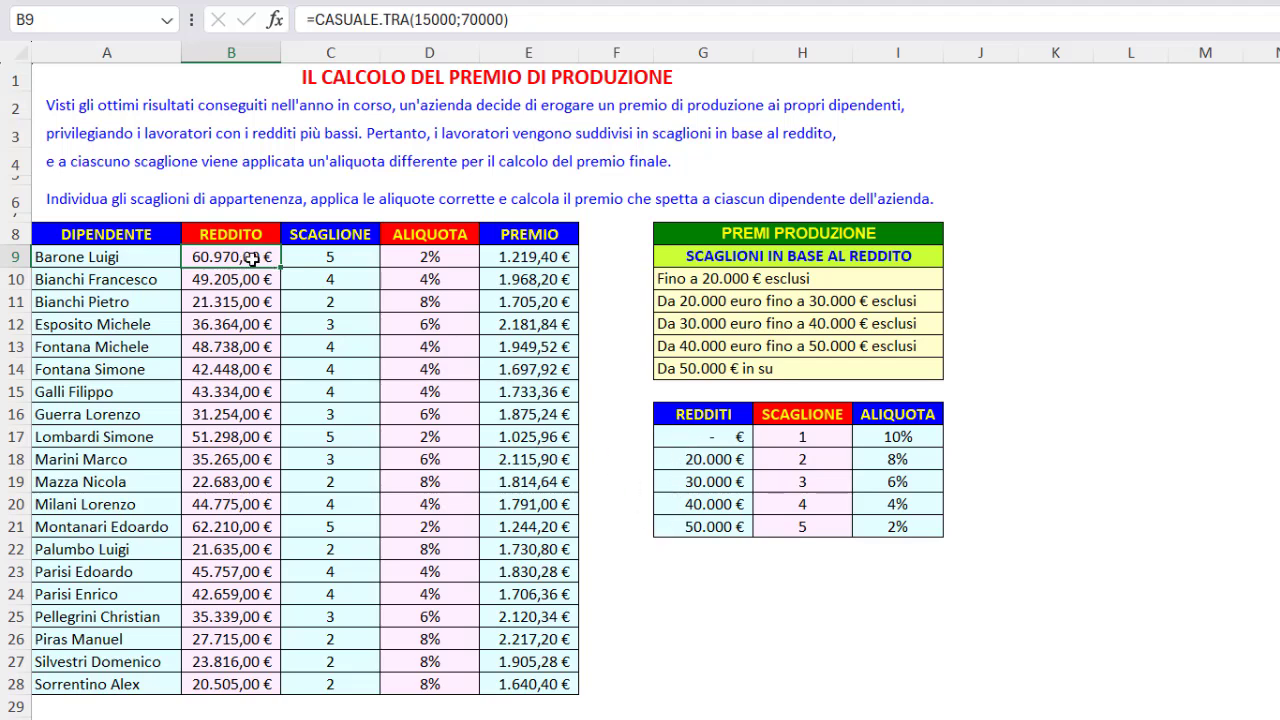
type("-1")
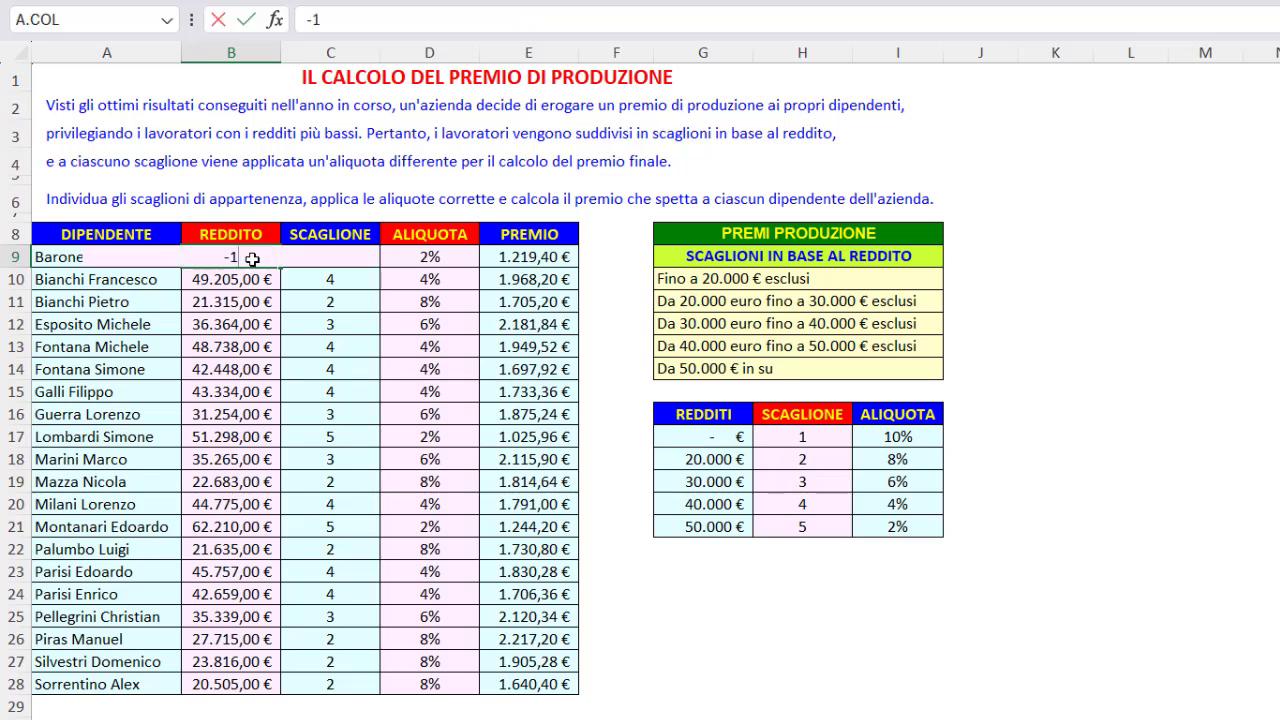
type("000")
key("Return")
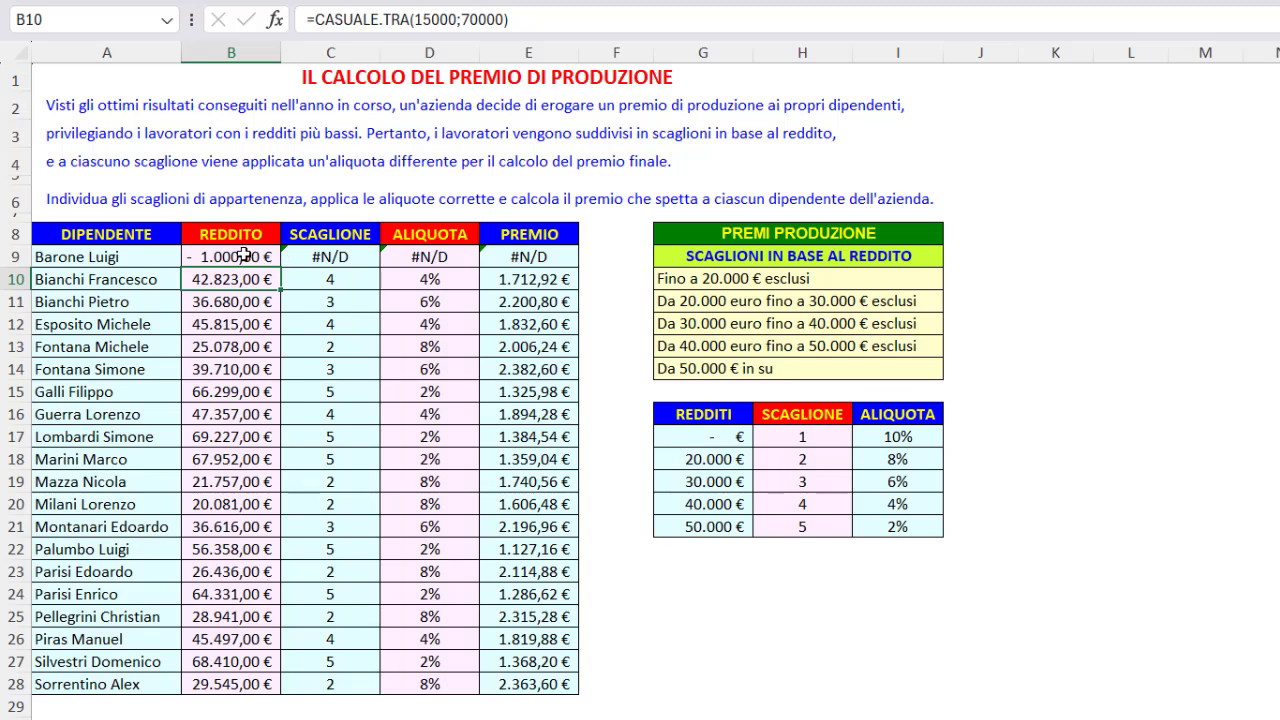
- Set the income in B9 to 1000000 and select the highest bracket threshold in G21
left_click(243, 256)
type("1000000")
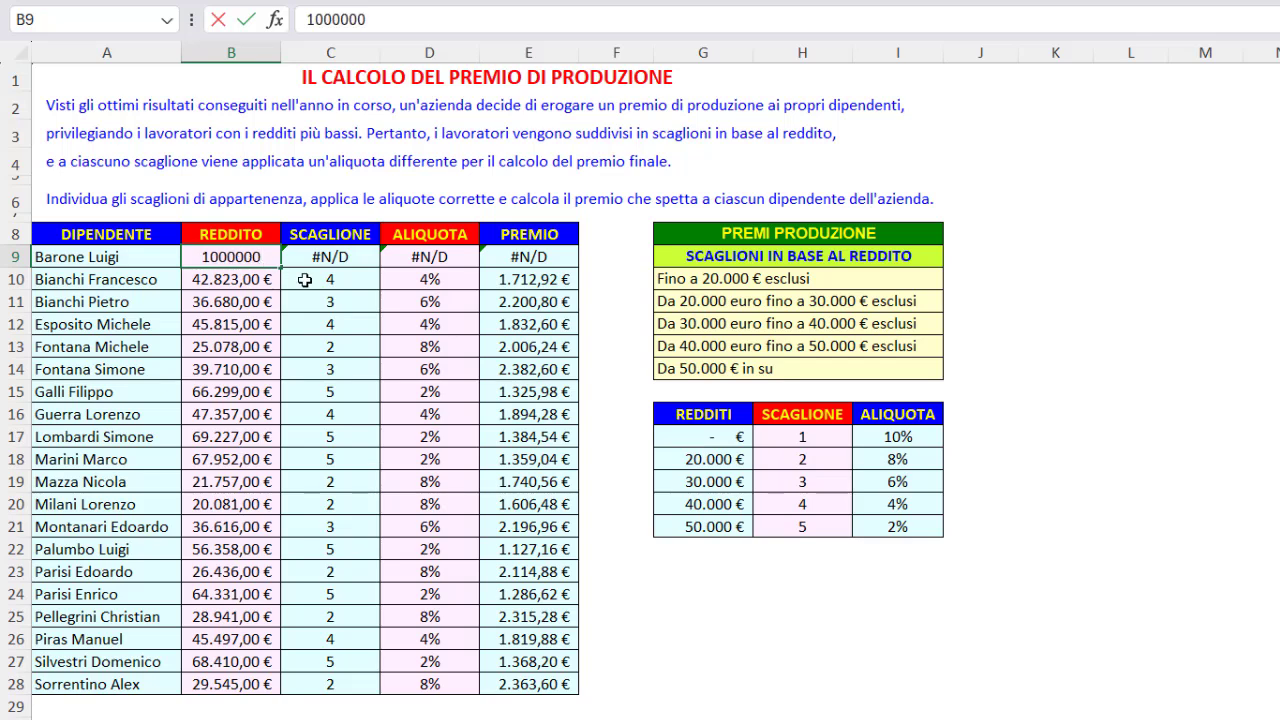
key("Return")
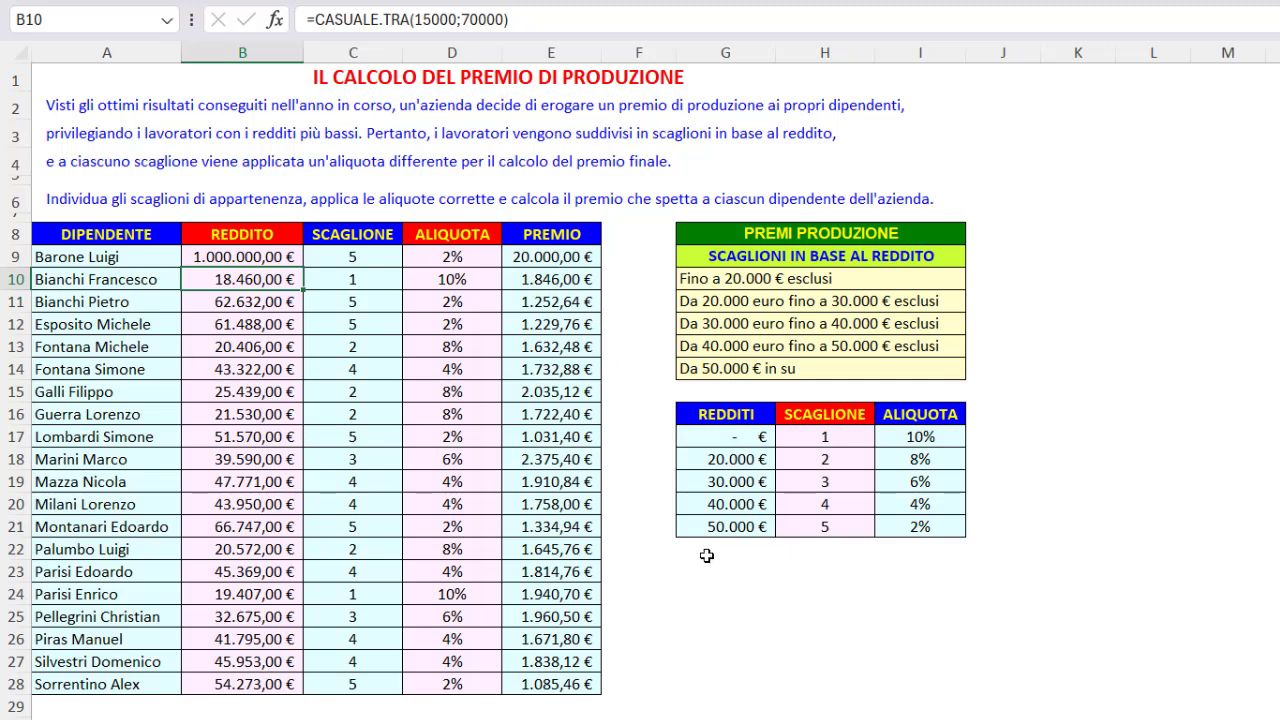
left_click(693, 527)
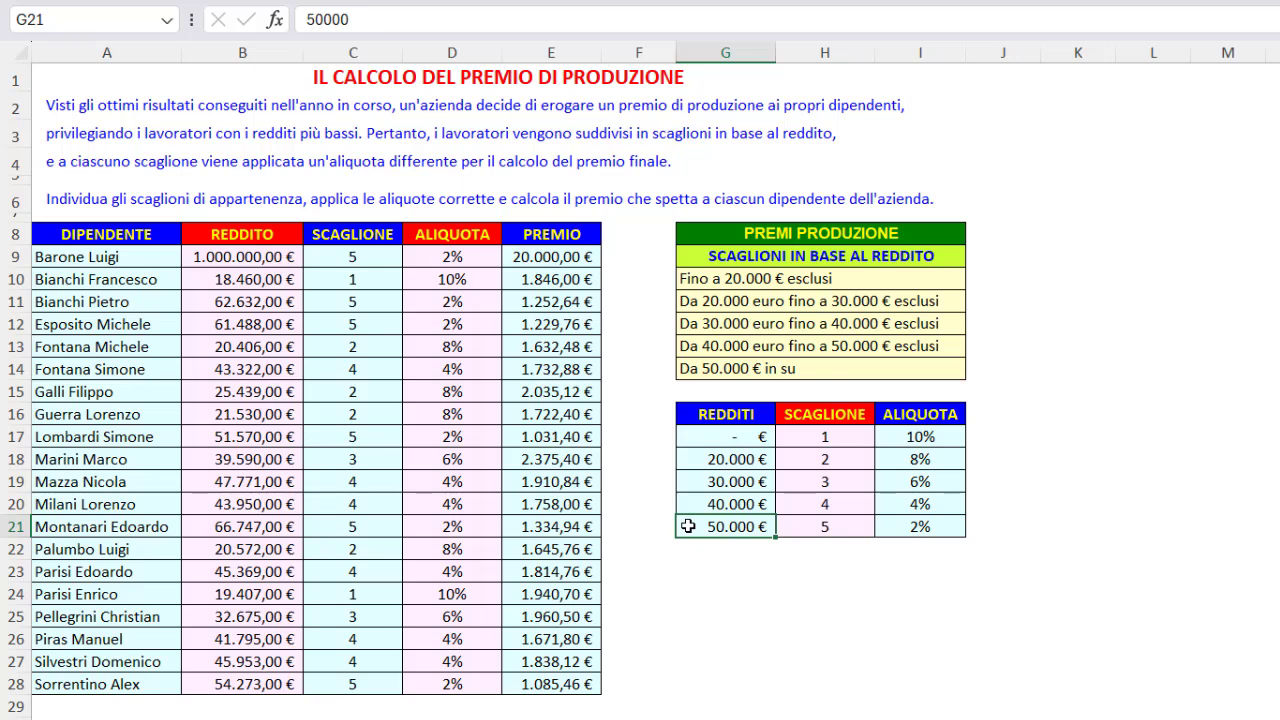
- Undo the test incomes entered in B9
key("ctrl+z")
key("ctrl+z")
key("ctrl+z")
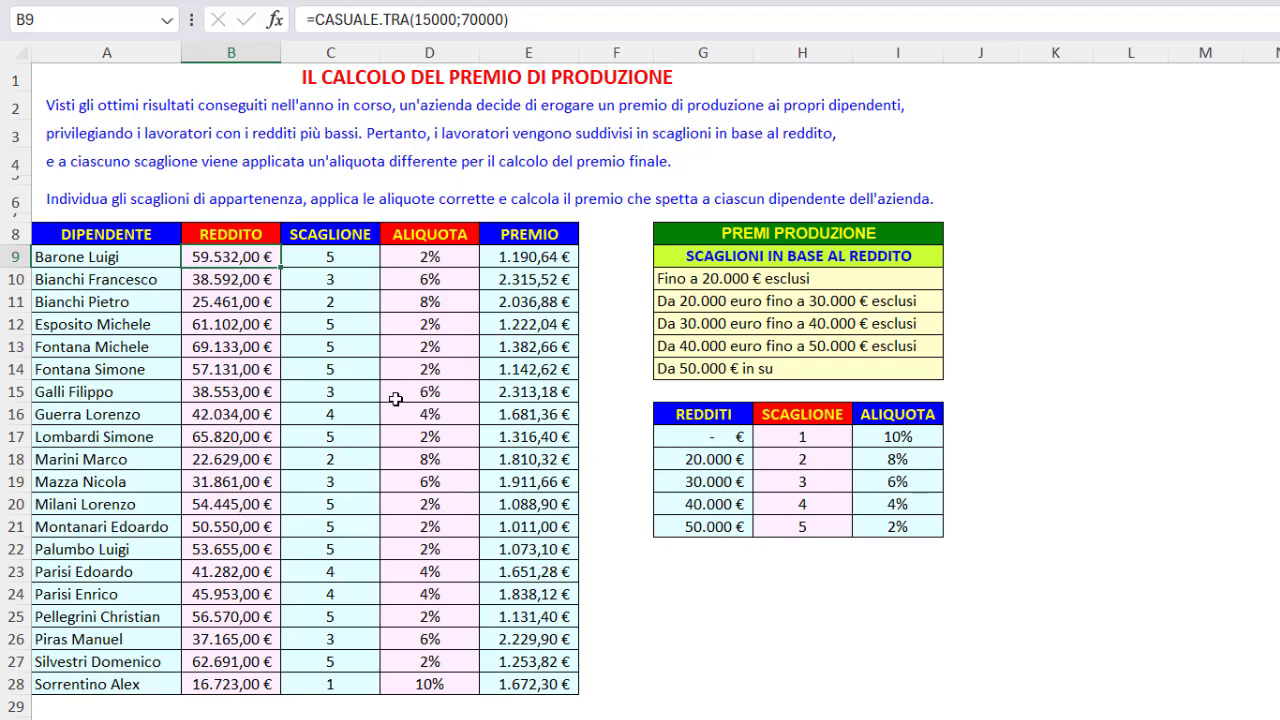
key("F2")
key("Escape")
- Set the income in B9 to 20000 and compare the threshold in G18 with the bracket formula in C9
type("20000")
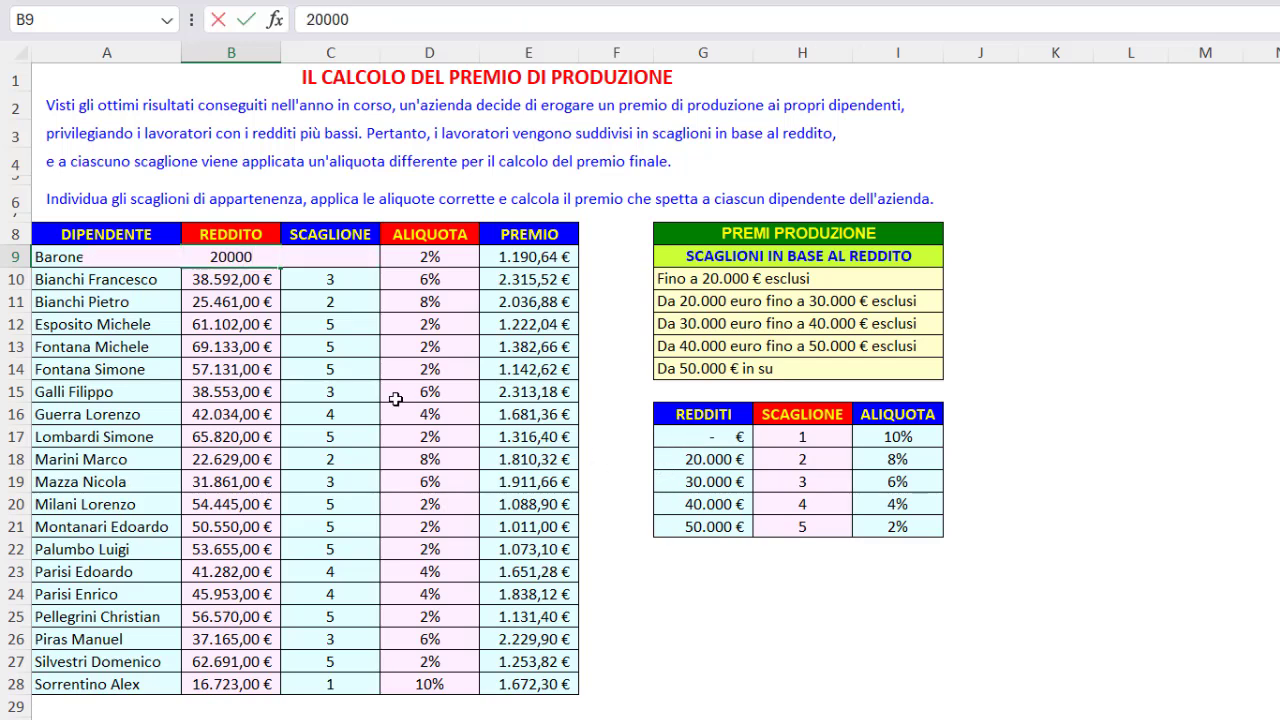
key("Return")
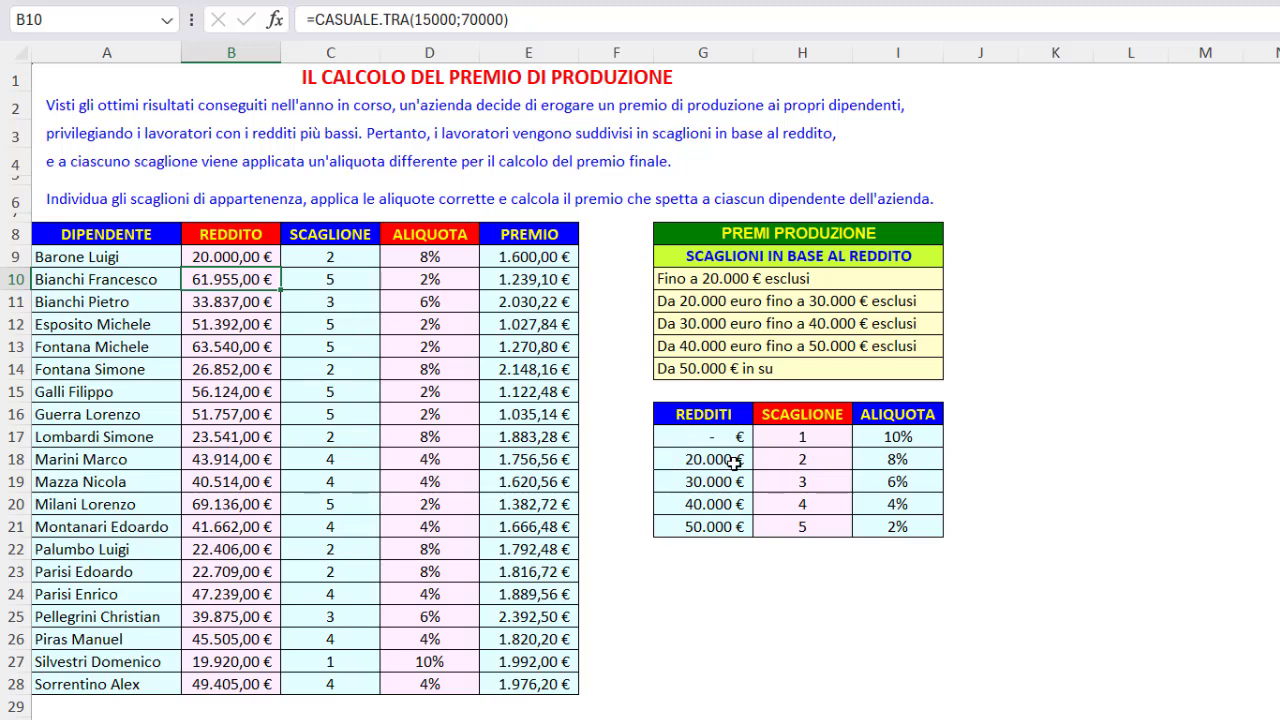
left_click(665, 459)
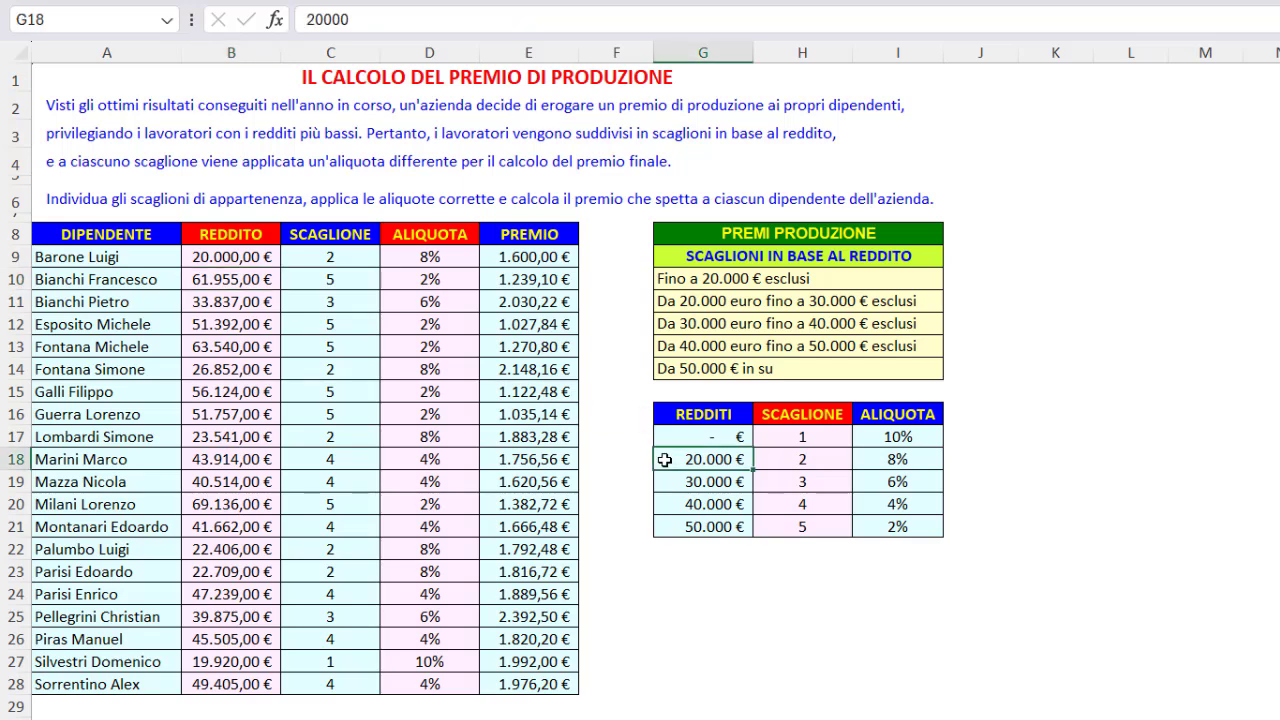
left_click(331, 257)
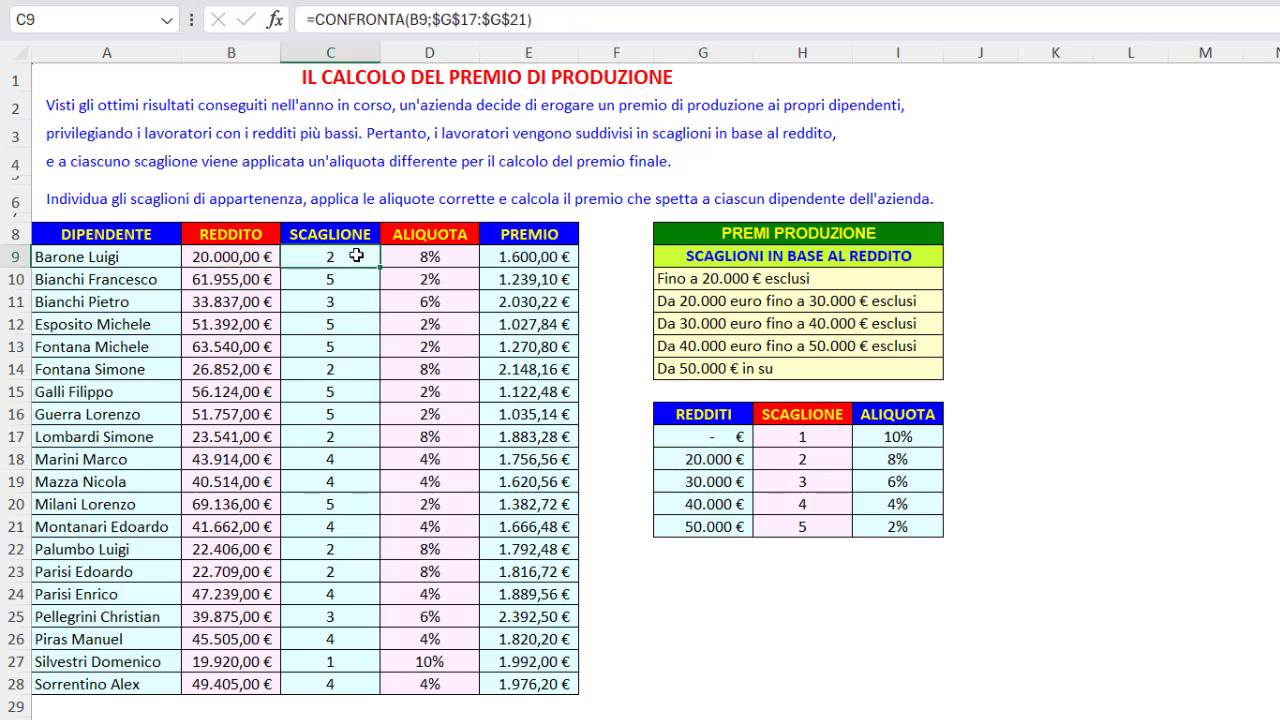
- On the IL TEST DI INFORMATICA sheet, examine the value, array and match-type arguments of C9's CONFRONTA formula
left_click(282, 76)
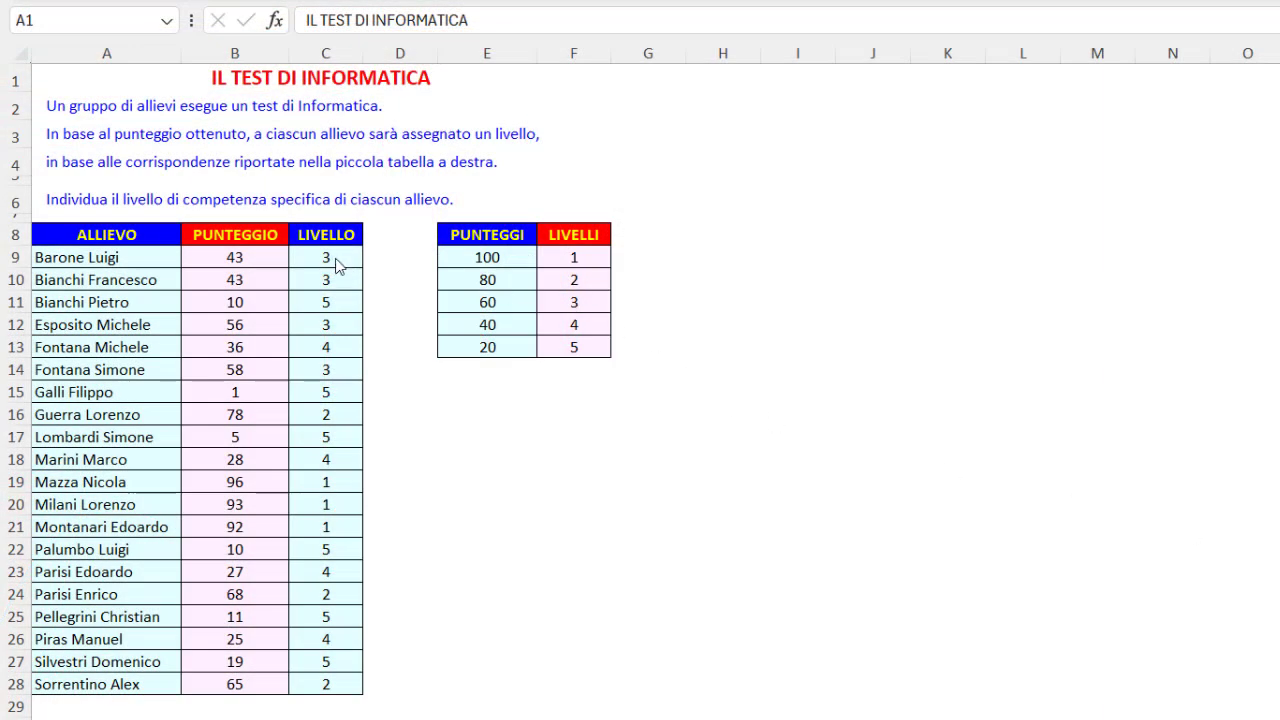
left_click(338, 261)
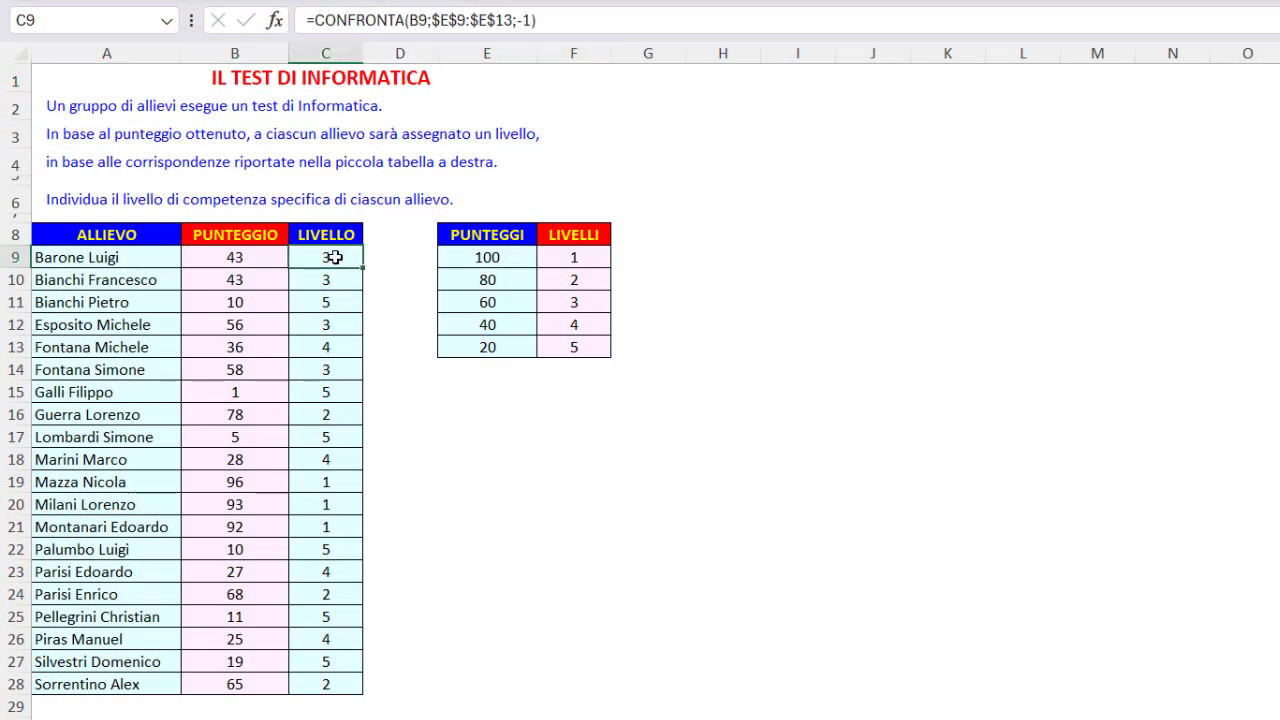
left_click(421, 20)
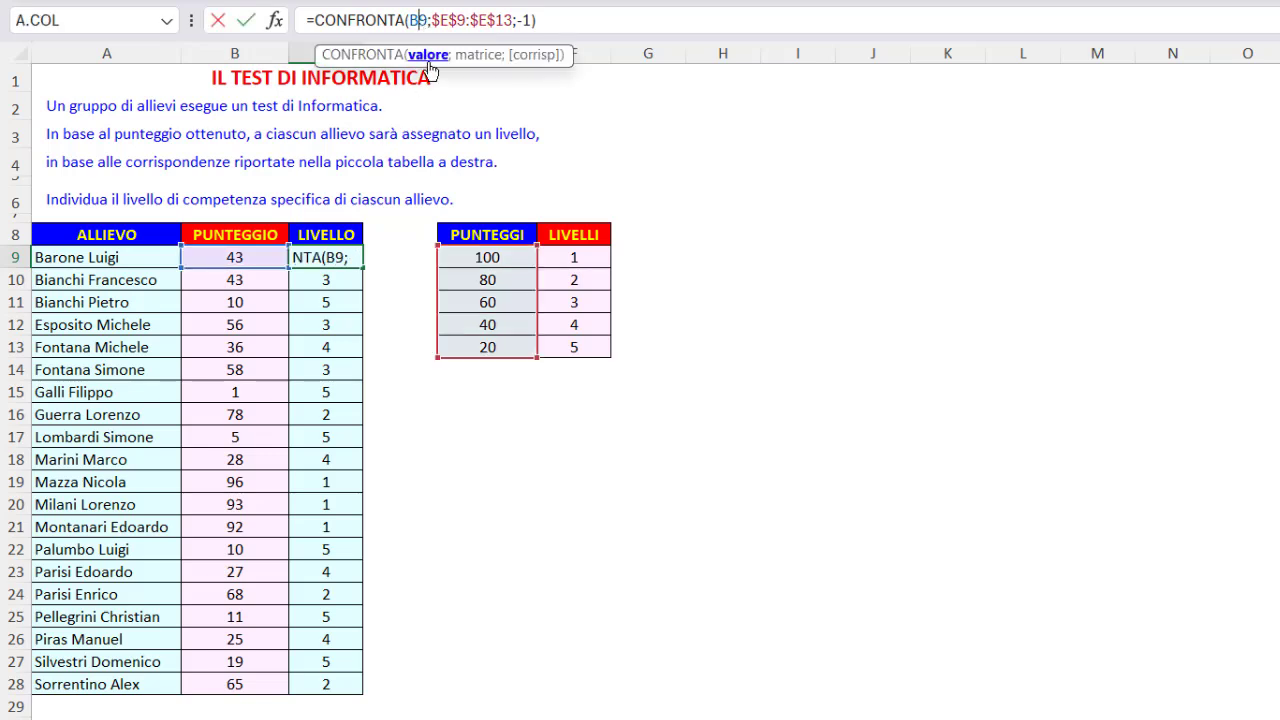
left_click(427, 64)
left_click(474, 62)
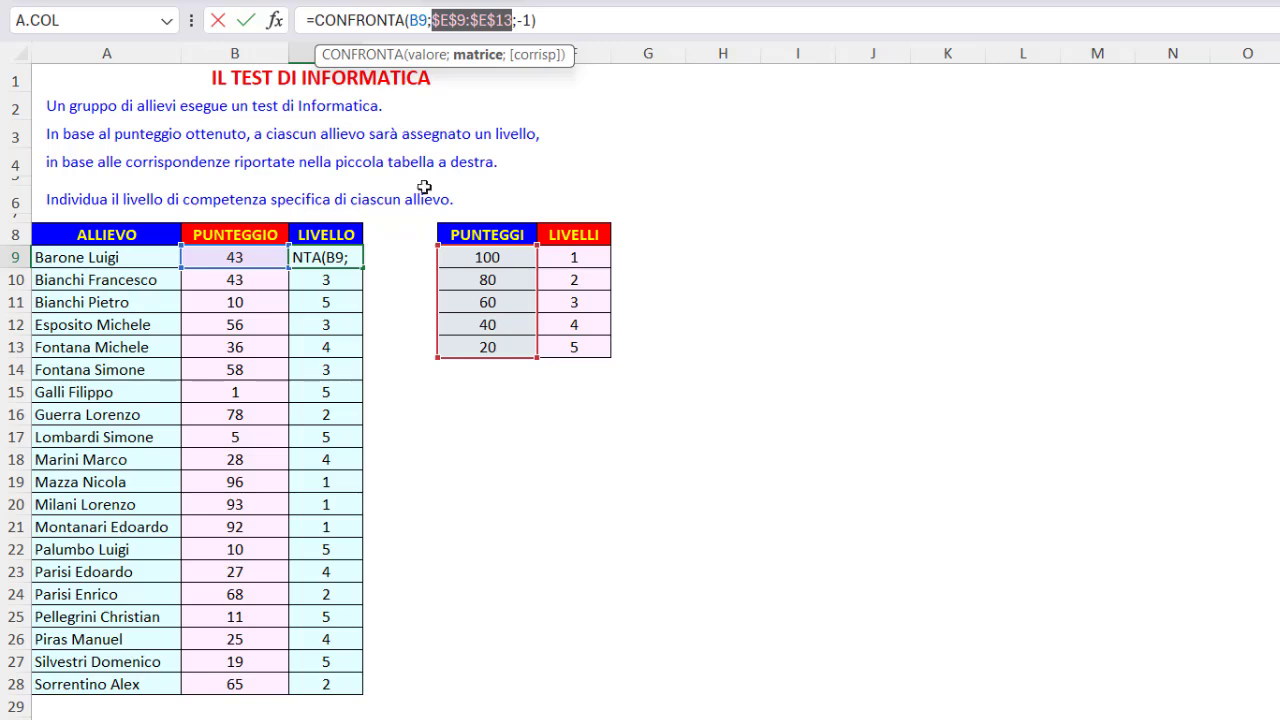
left_click(536, 56)
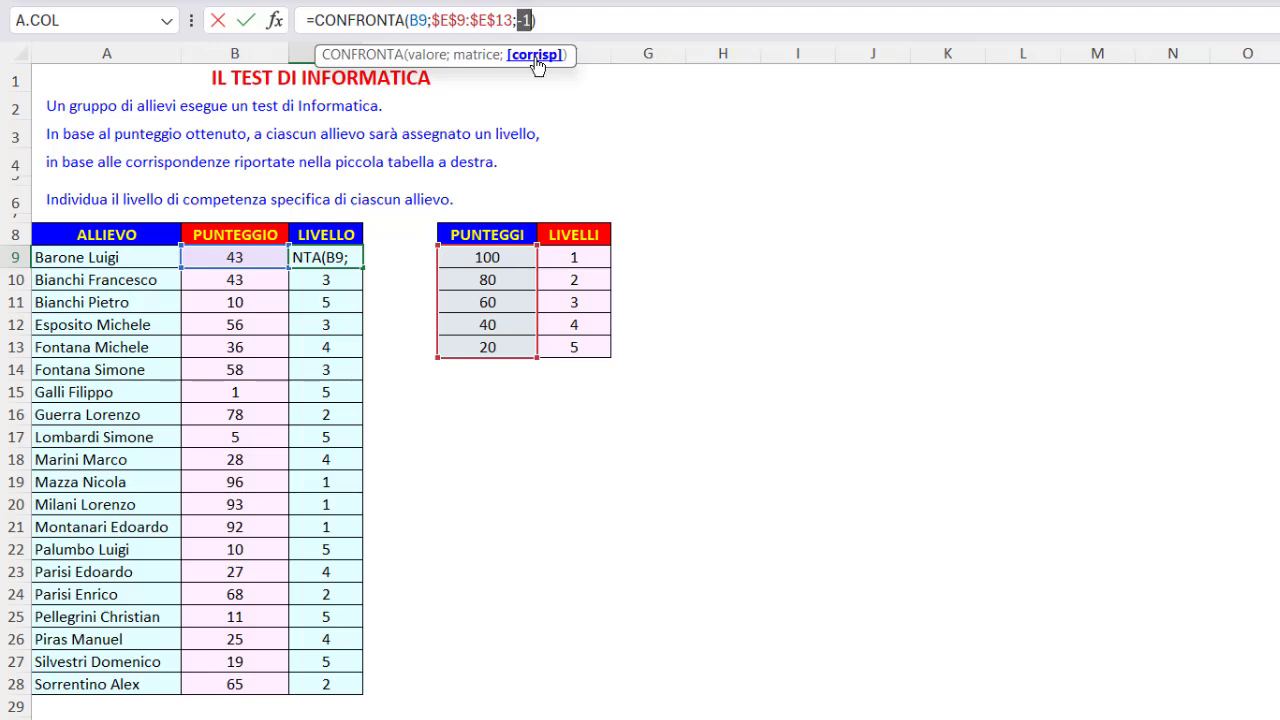
key("ctrl+Return")
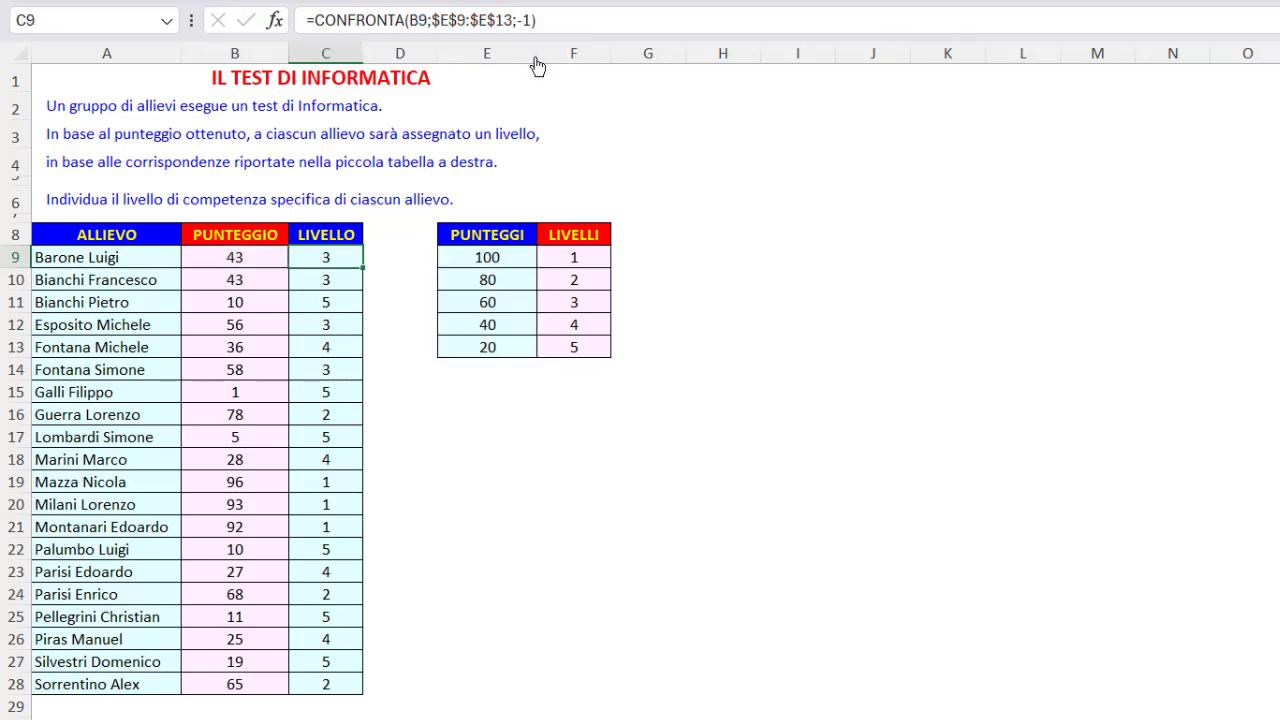
- Compare the score in B9 with the score thresholds and levels in the table E8:F13
left_click(255, 260)
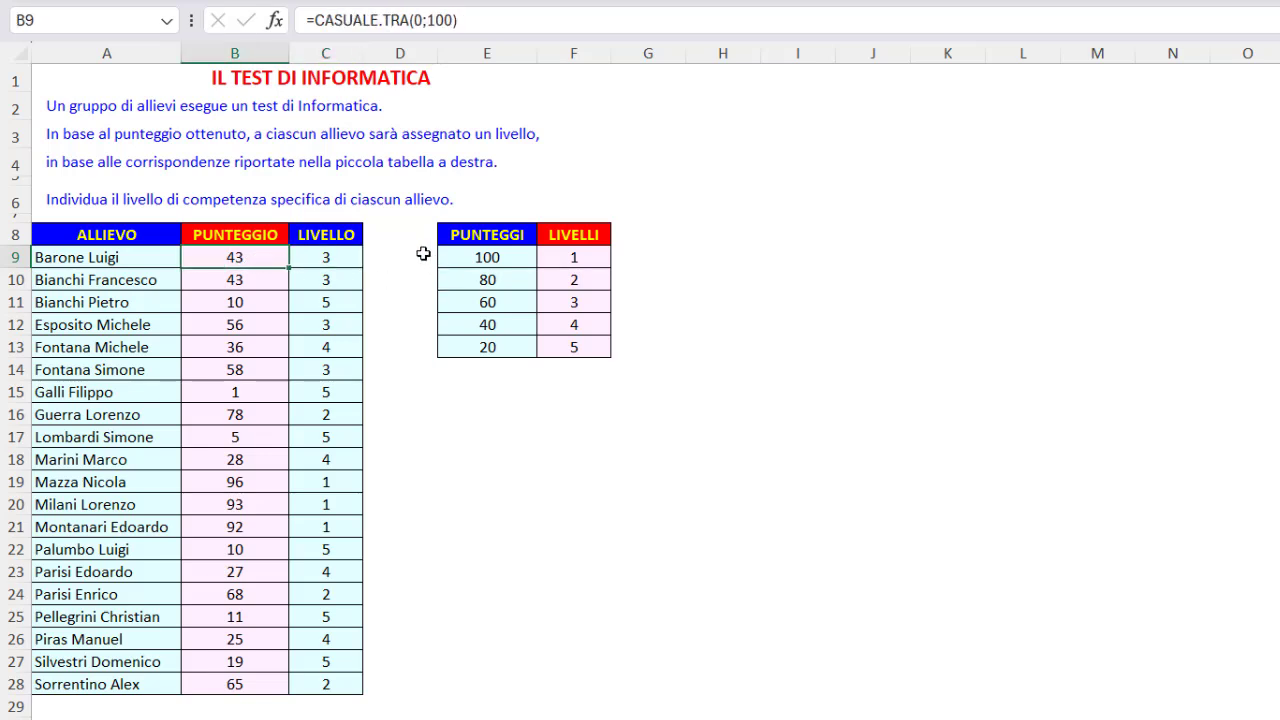
left_click(451, 301)
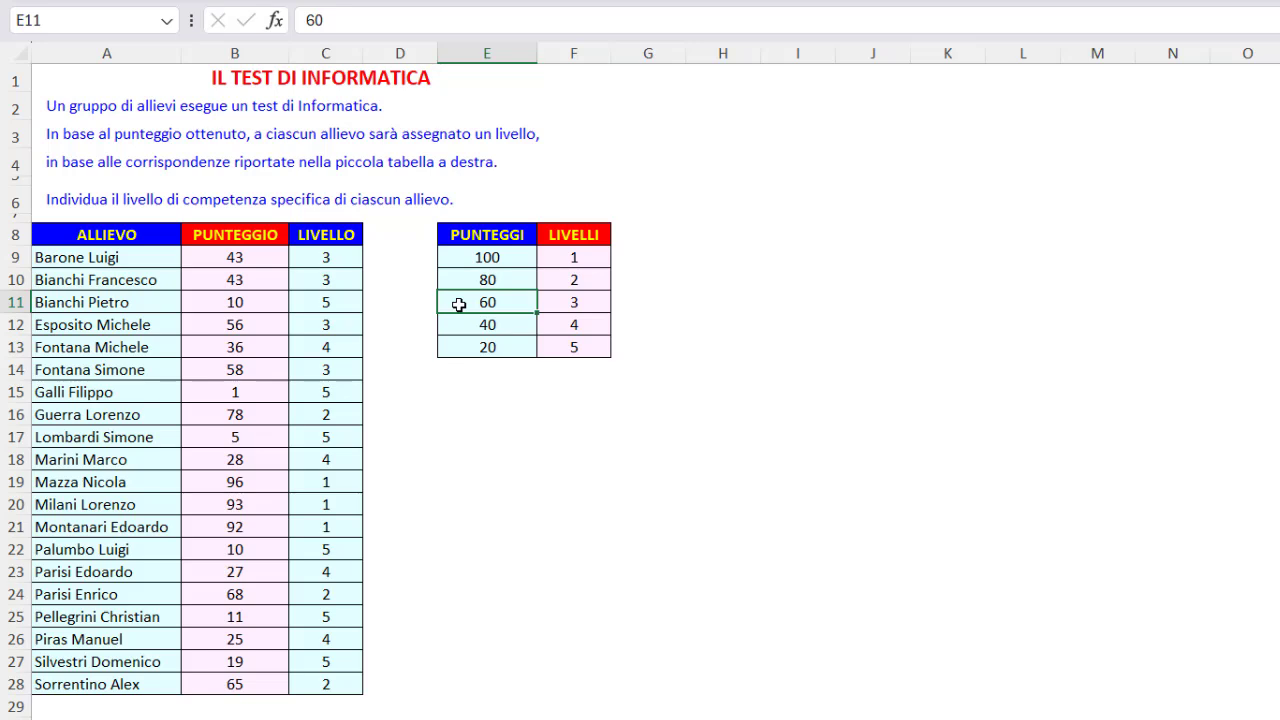
left_click_drag(572, 234, 571, 338)
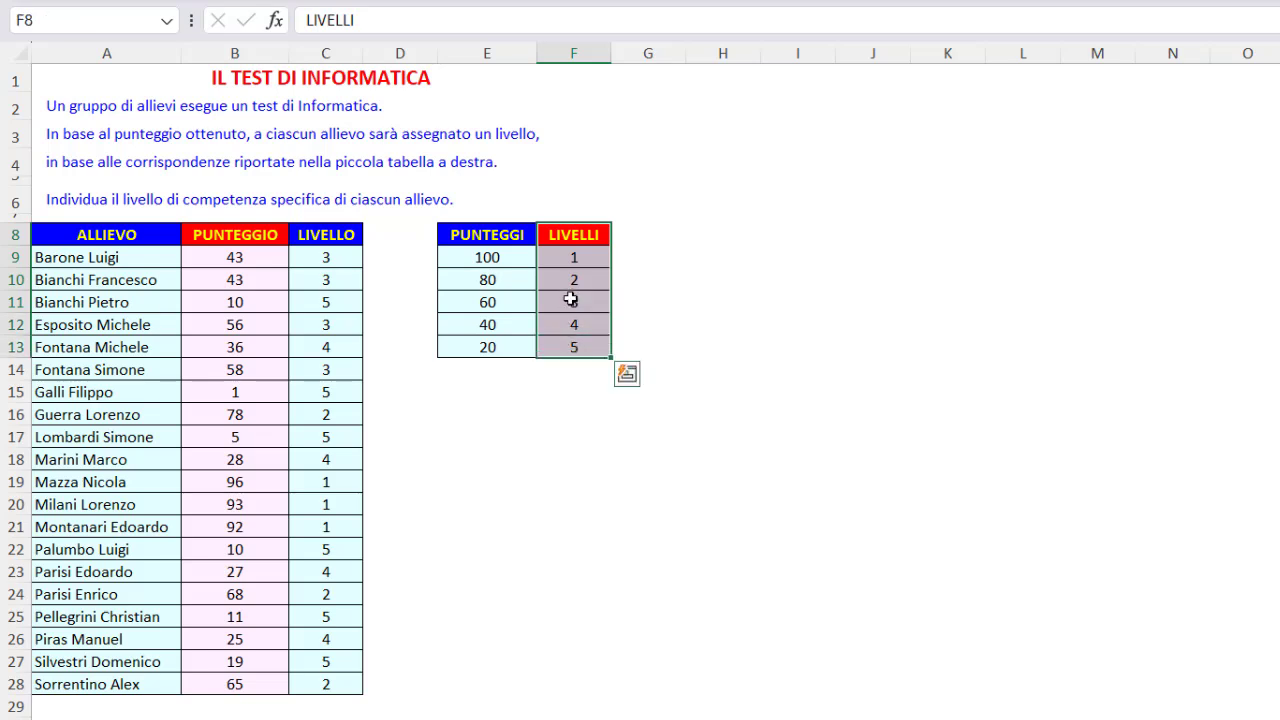
left_click(516, 240)
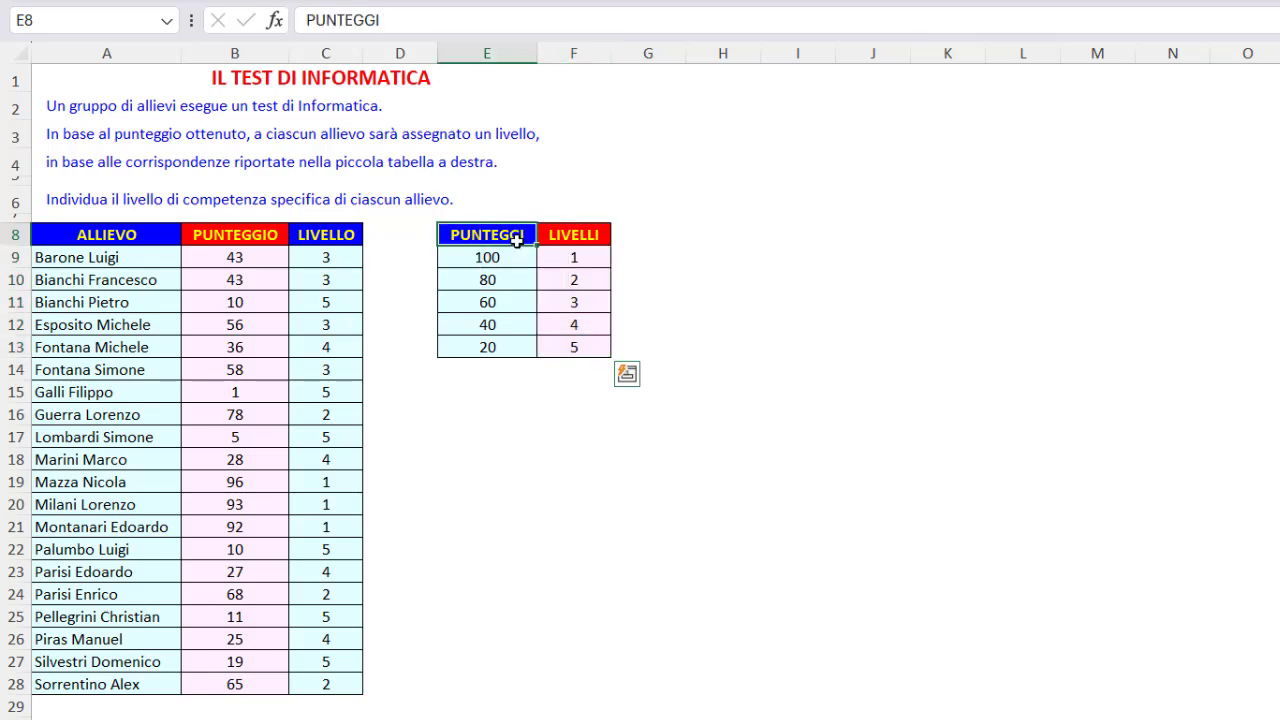
left_click_drag(516, 240, 512, 345)
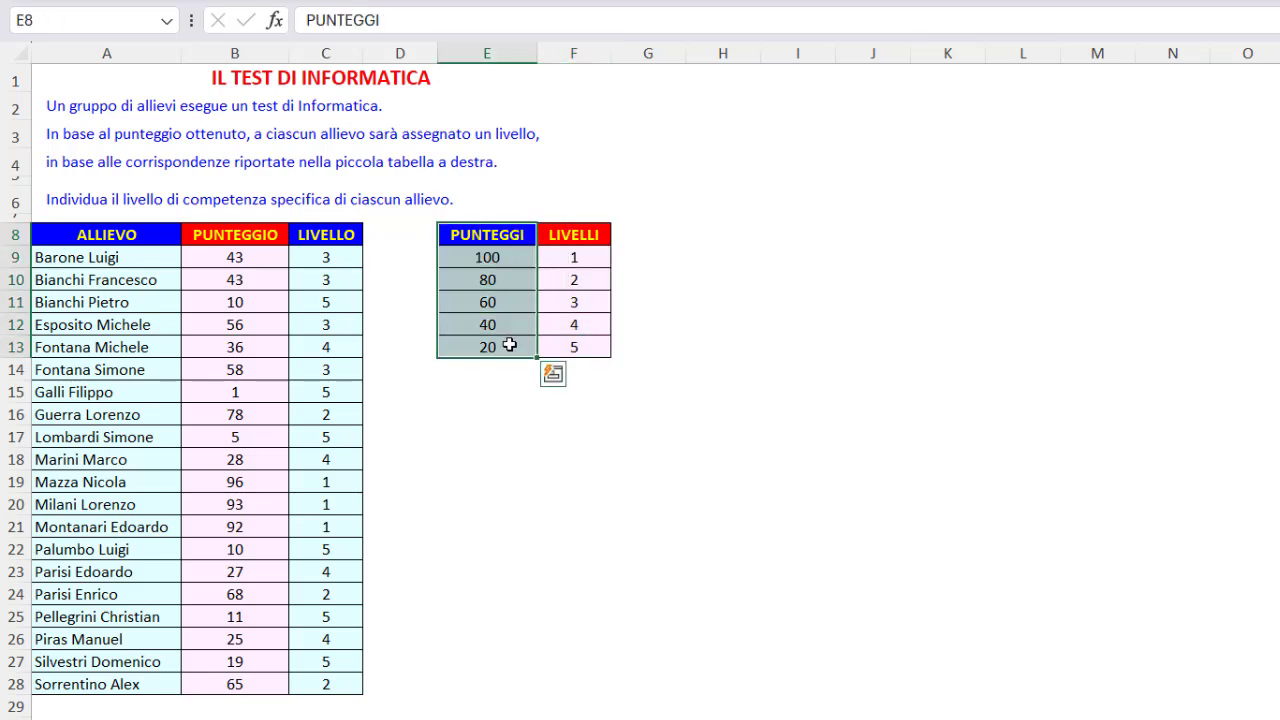
- Set the first student's score in B9 to 60
left_click(259, 259)
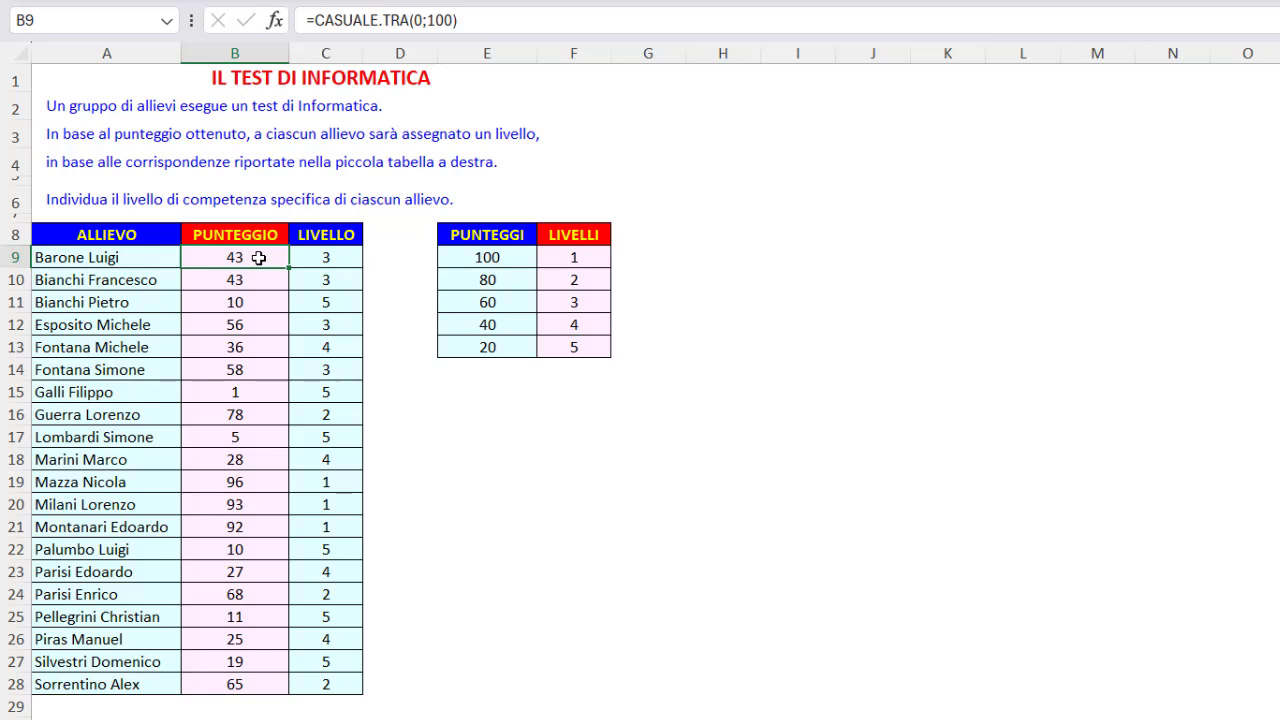
type("60")
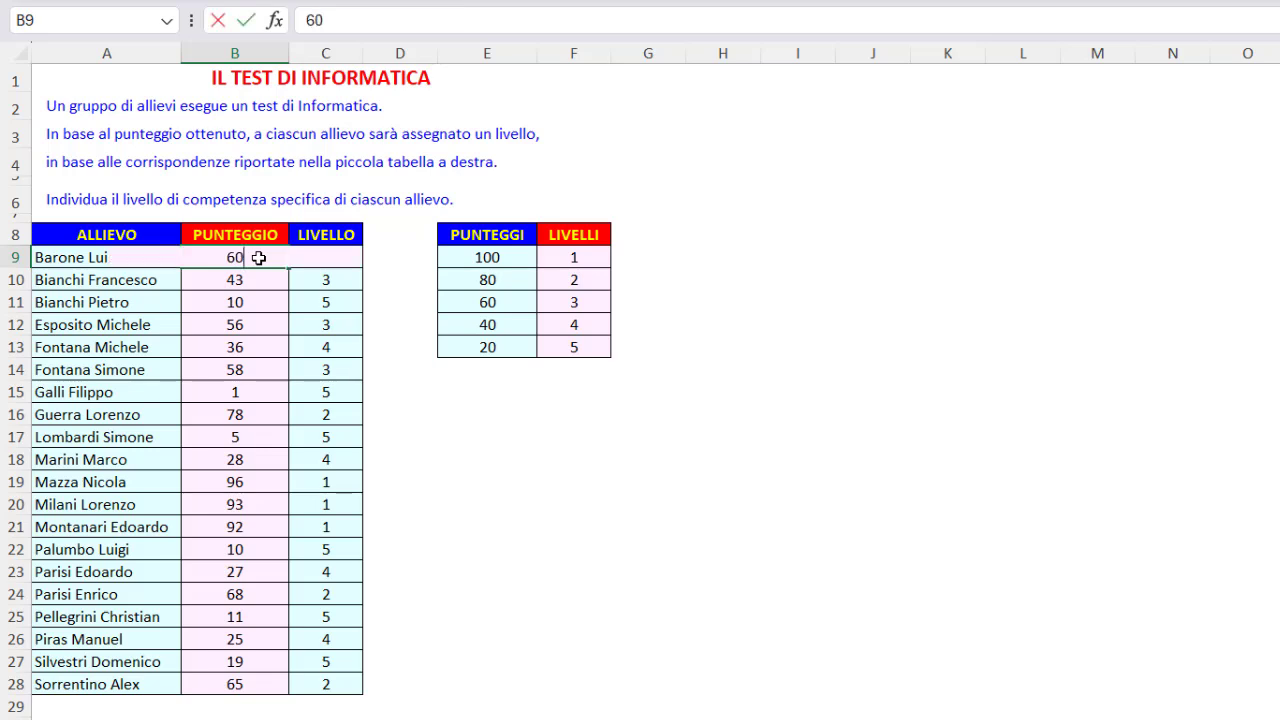
key("Return")
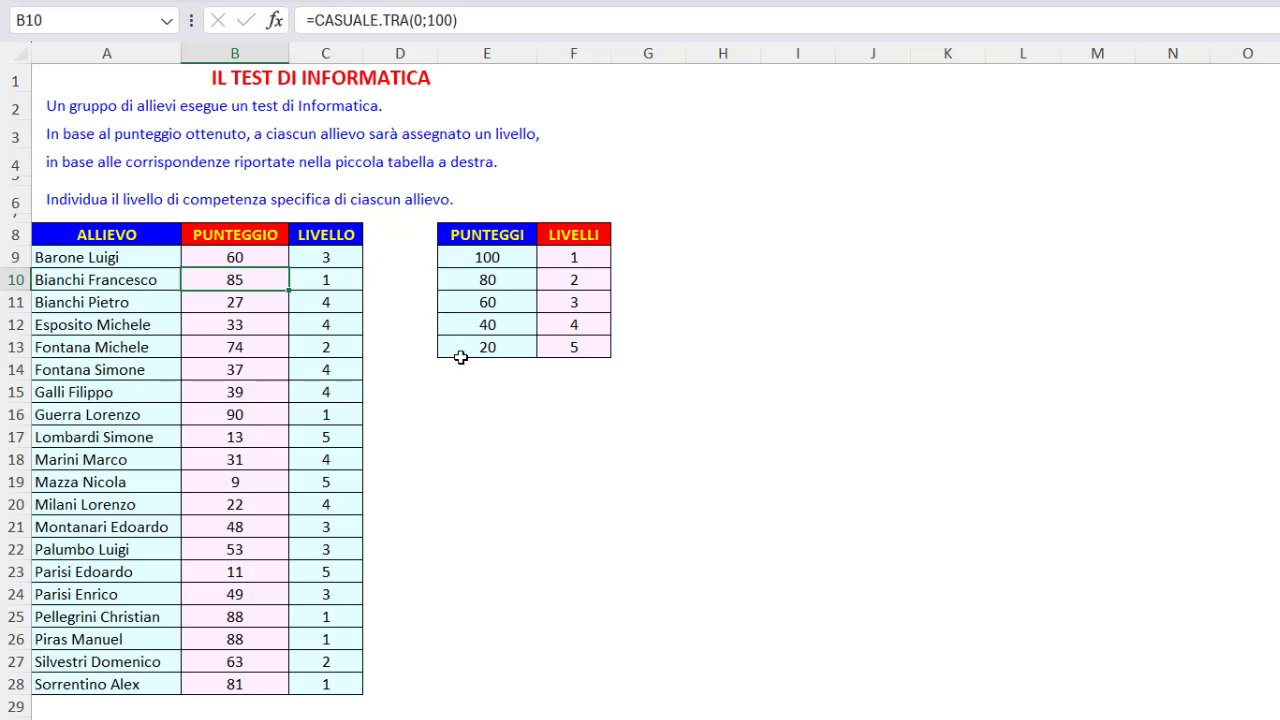
- Set the first student's score in B9 to 10
left_click(255, 258)
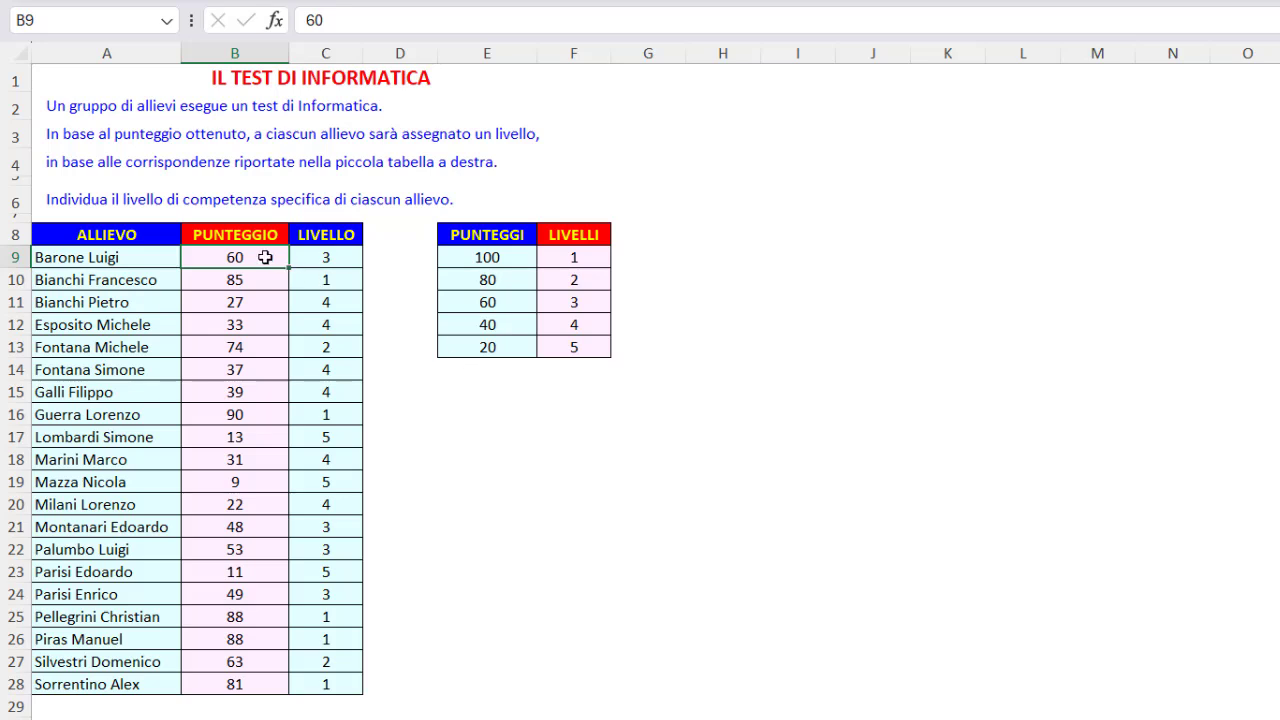
type("10")
key("ctrl+Return")
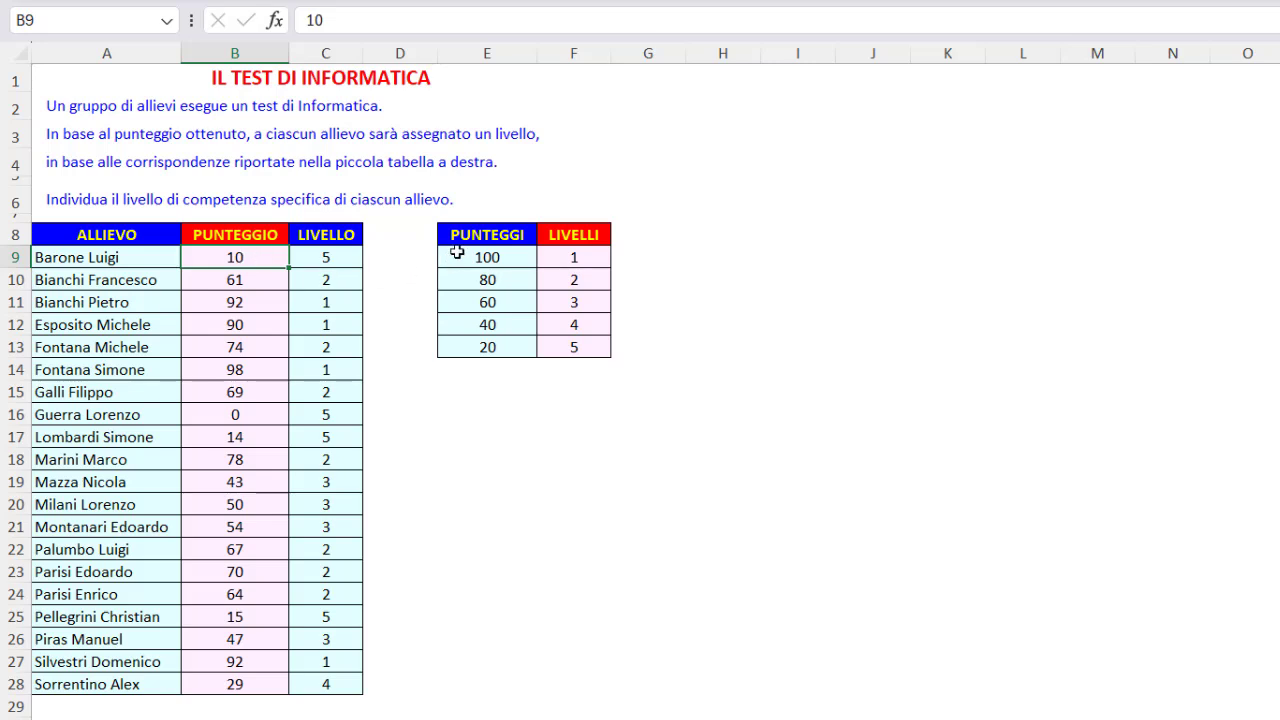
- Set the first student's score in B9 to 150 and check the resulting level in C9
left_click(460, 347)
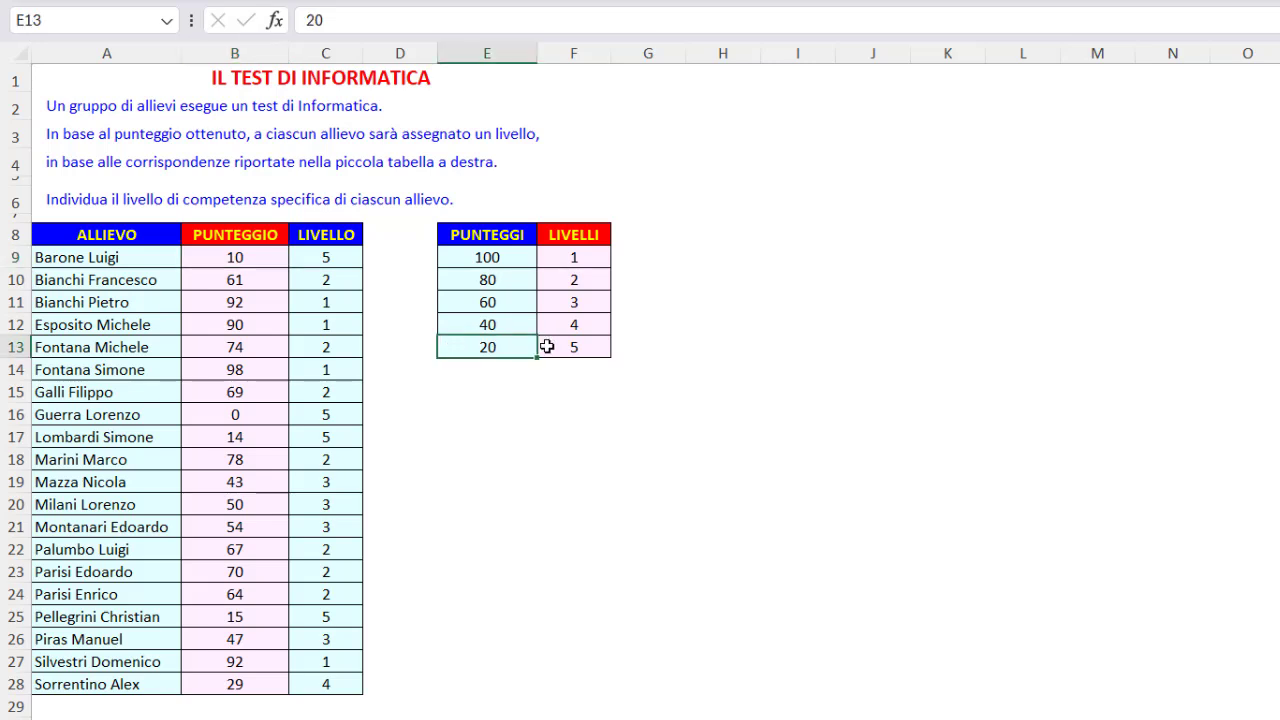
left_click(269, 258)
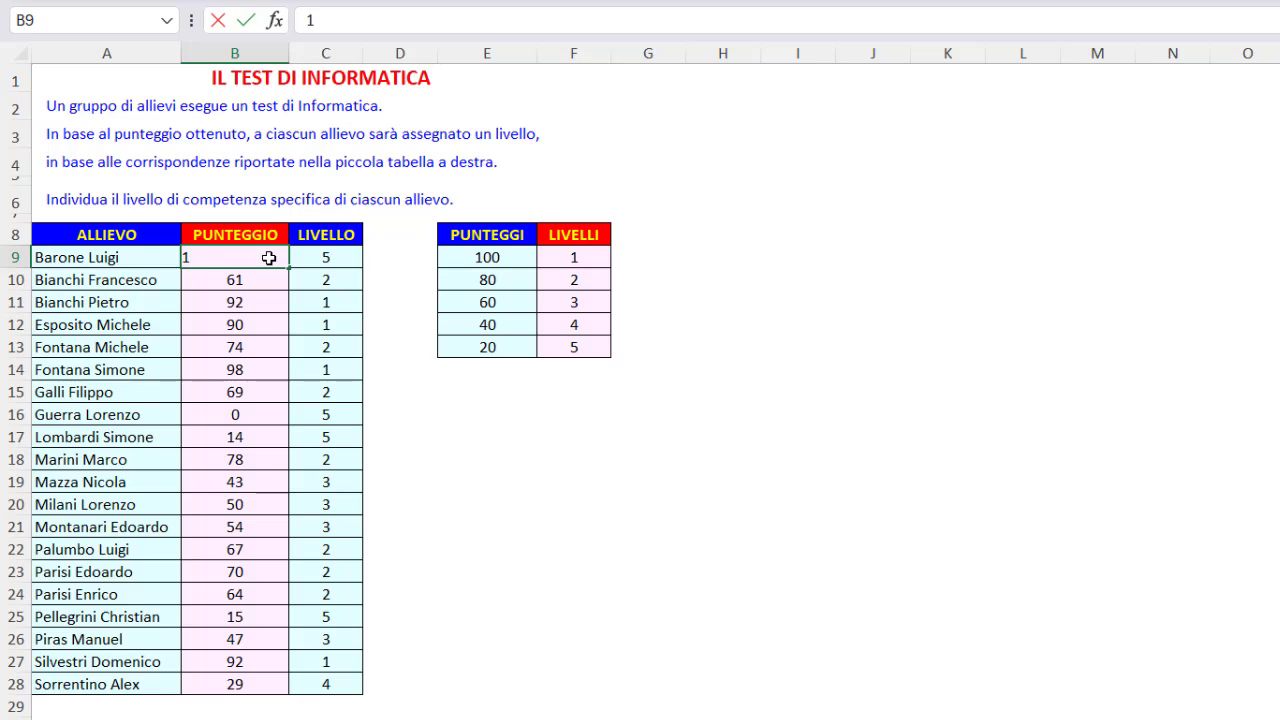
type("50")
key("Return")
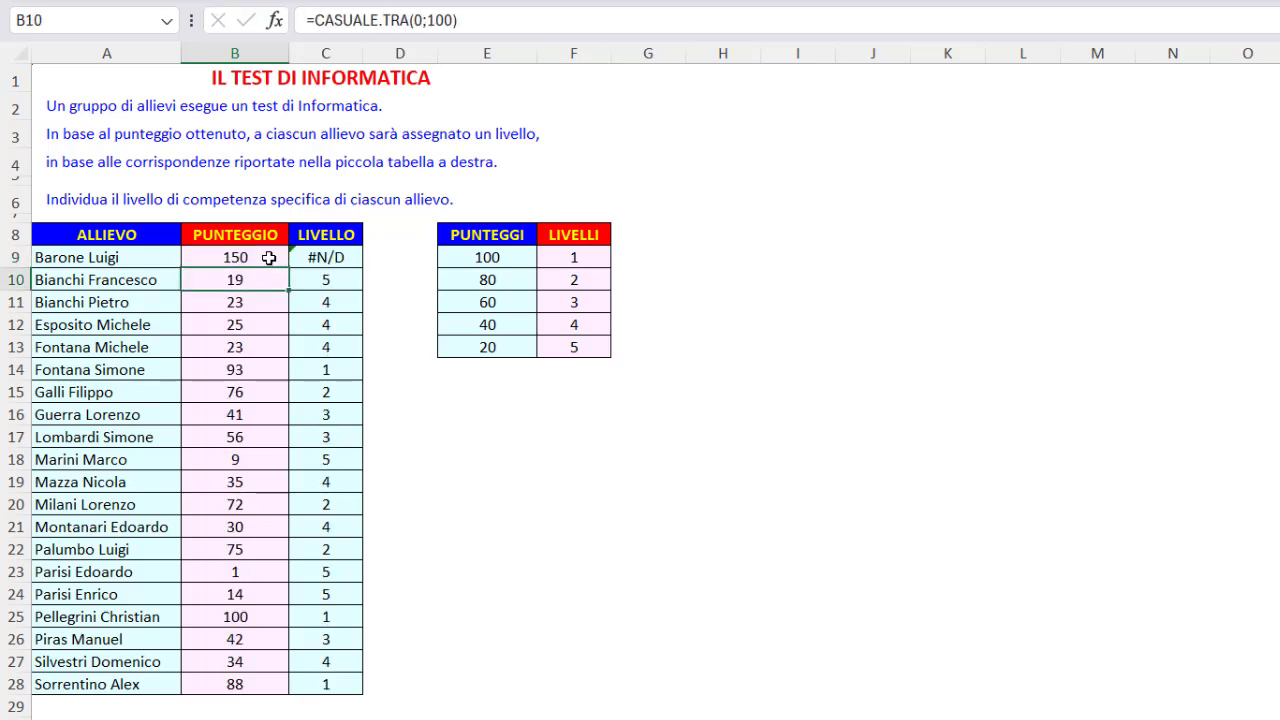
left_click(269, 258)
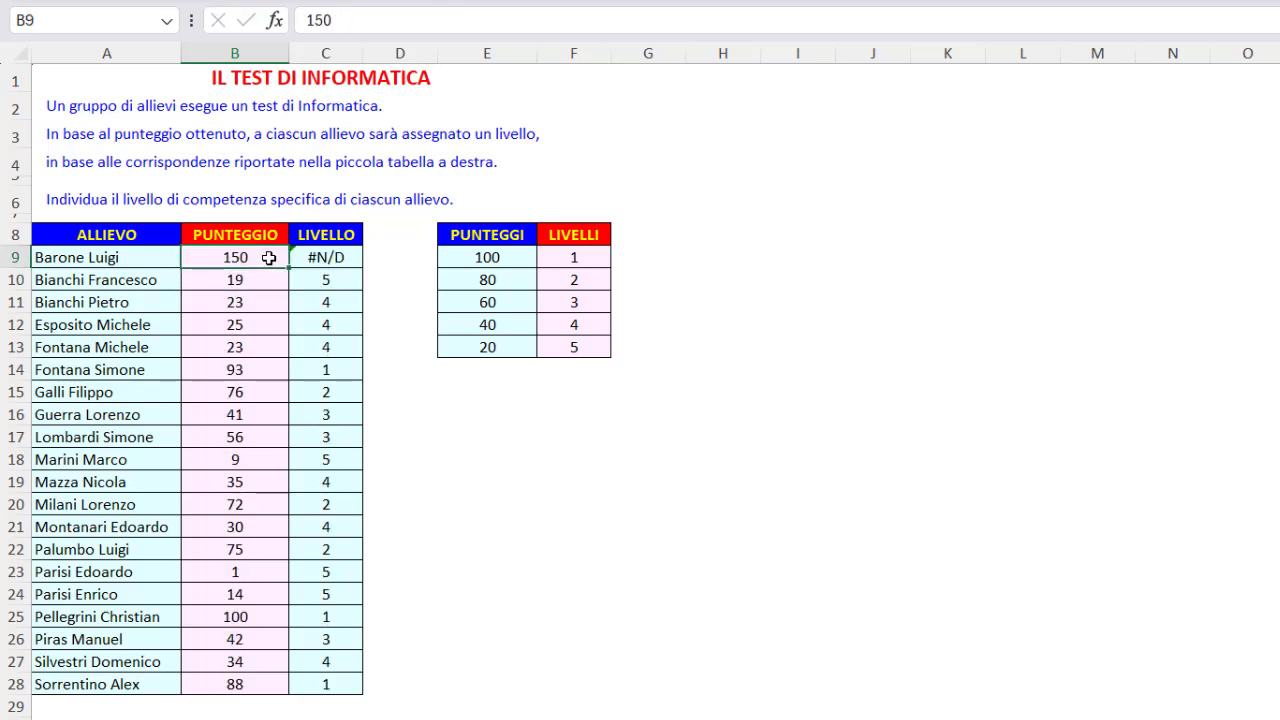
left_click(354, 257)
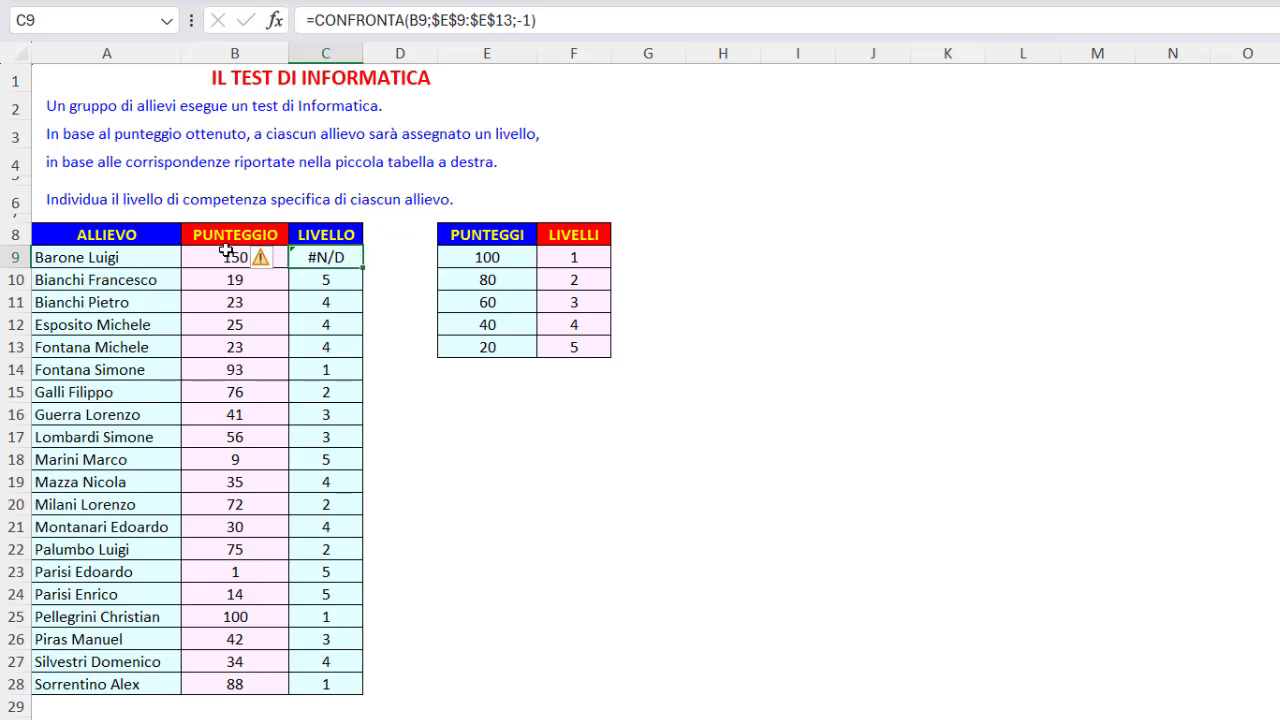
- Restore the random score in B9 by filling the =CASUALE.TRA(0;100) formula from B10 up into it
left_click(221, 280)
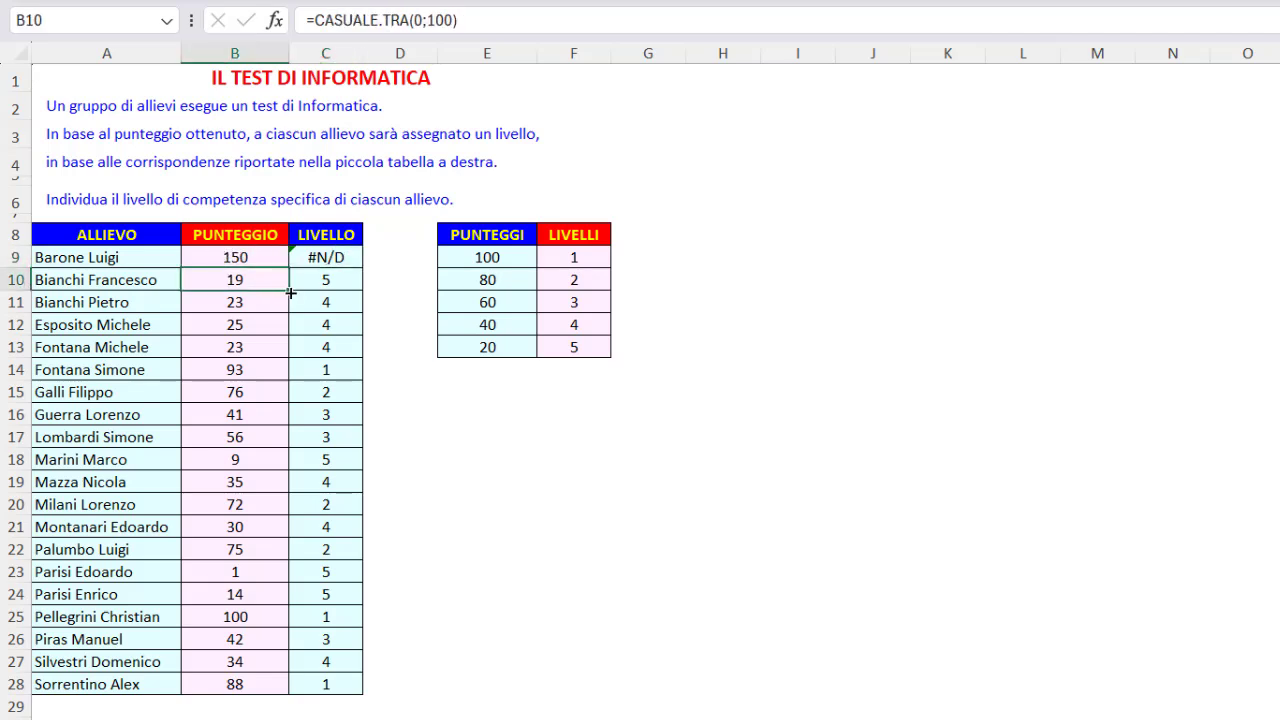
left_click_drag(288, 291, 287, 257)
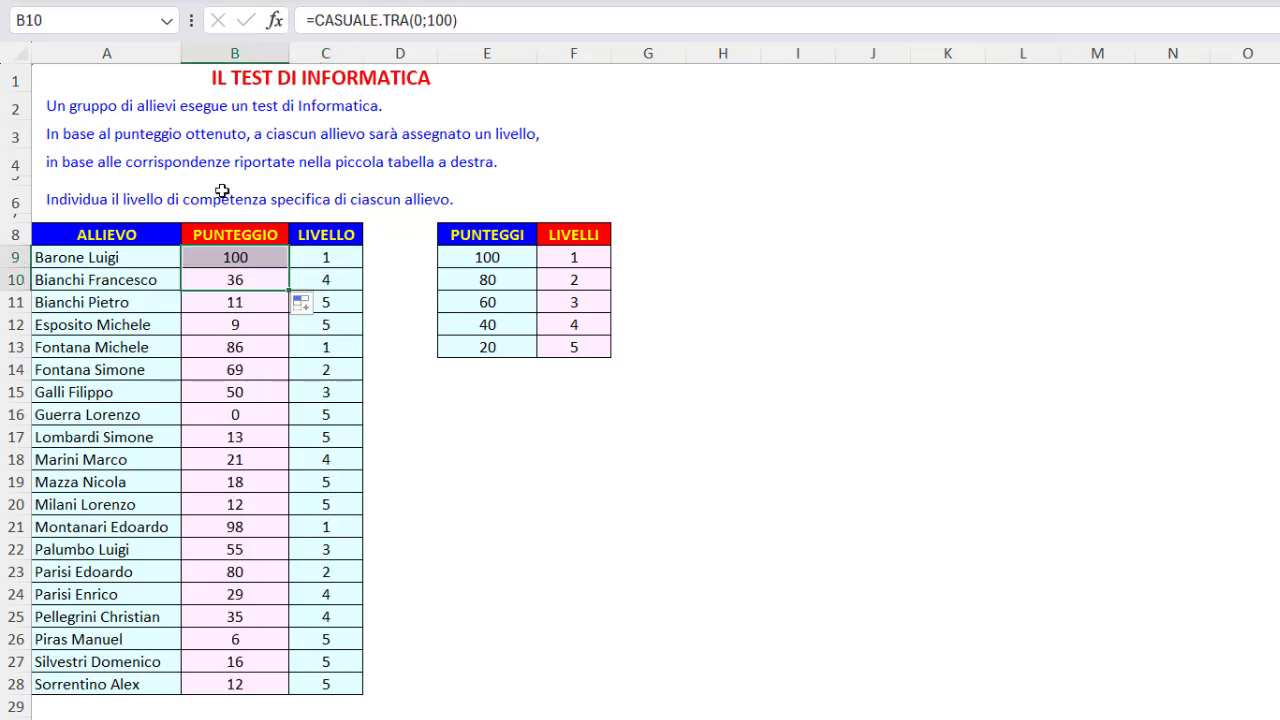
left_click(165, 76)
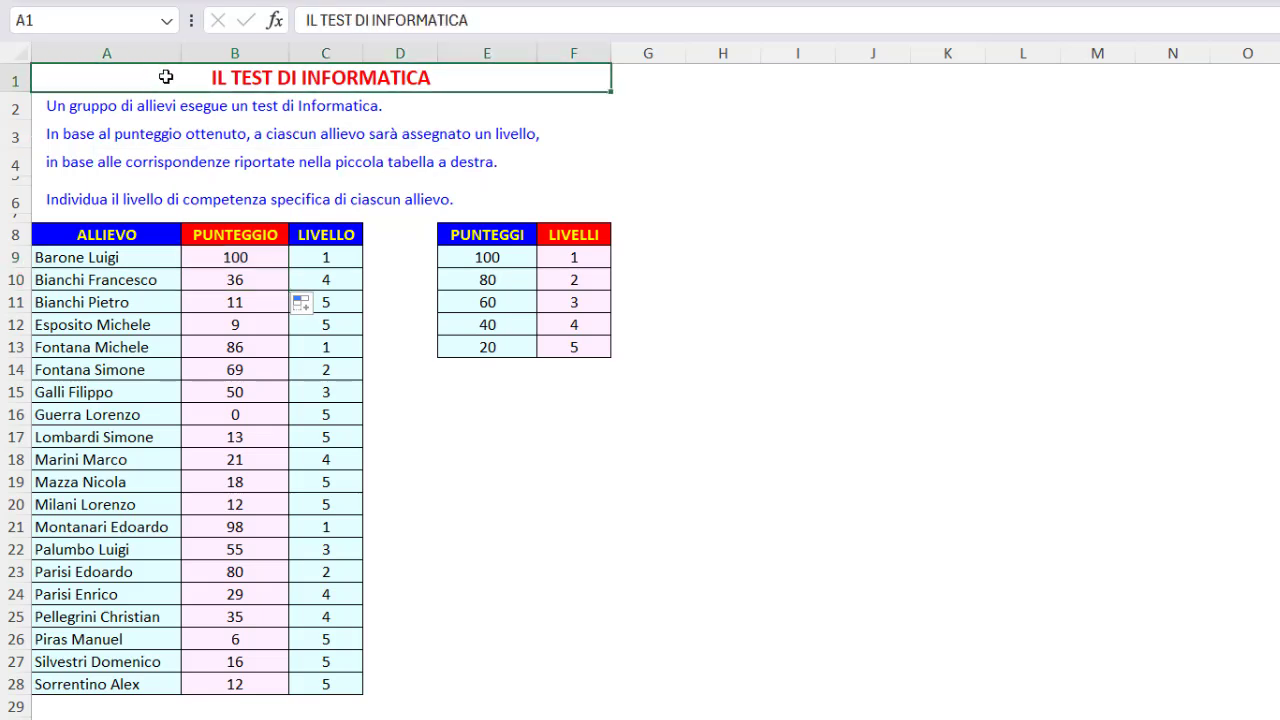